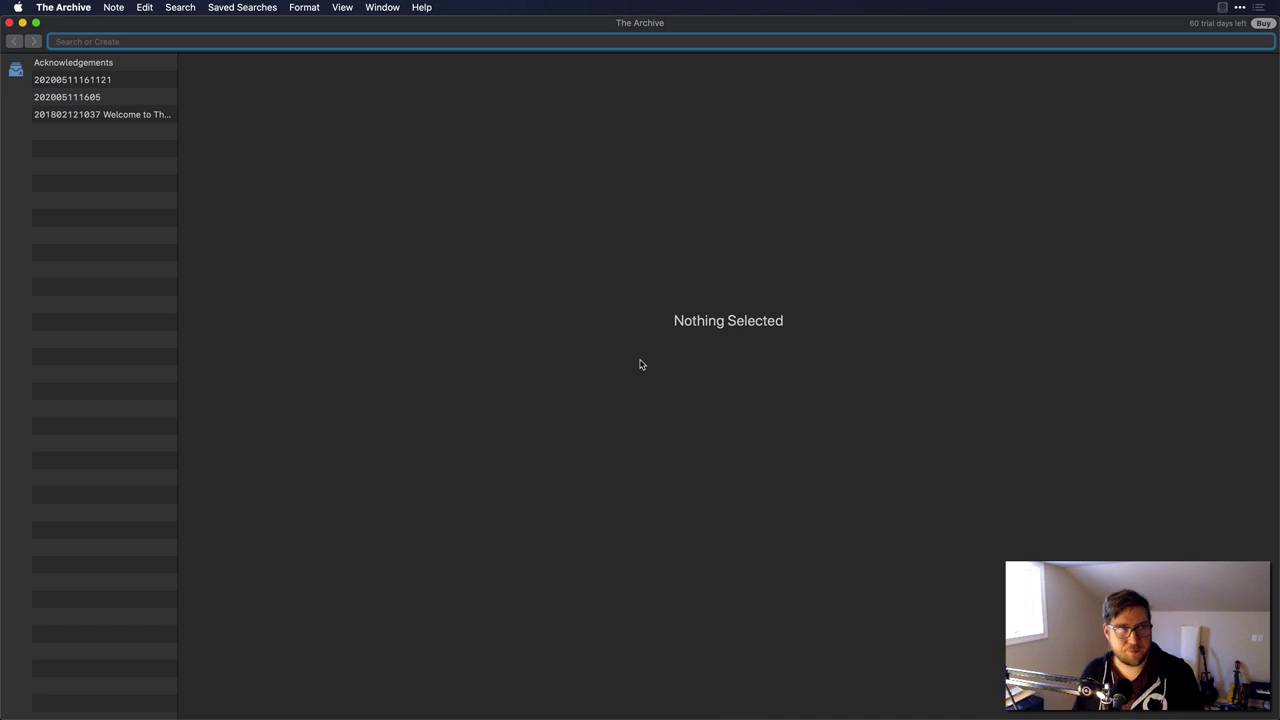
Step: Open the Welcome to The Archive note and read through its sections on the interface, Markdown and search expressions
left_click(91, 119)
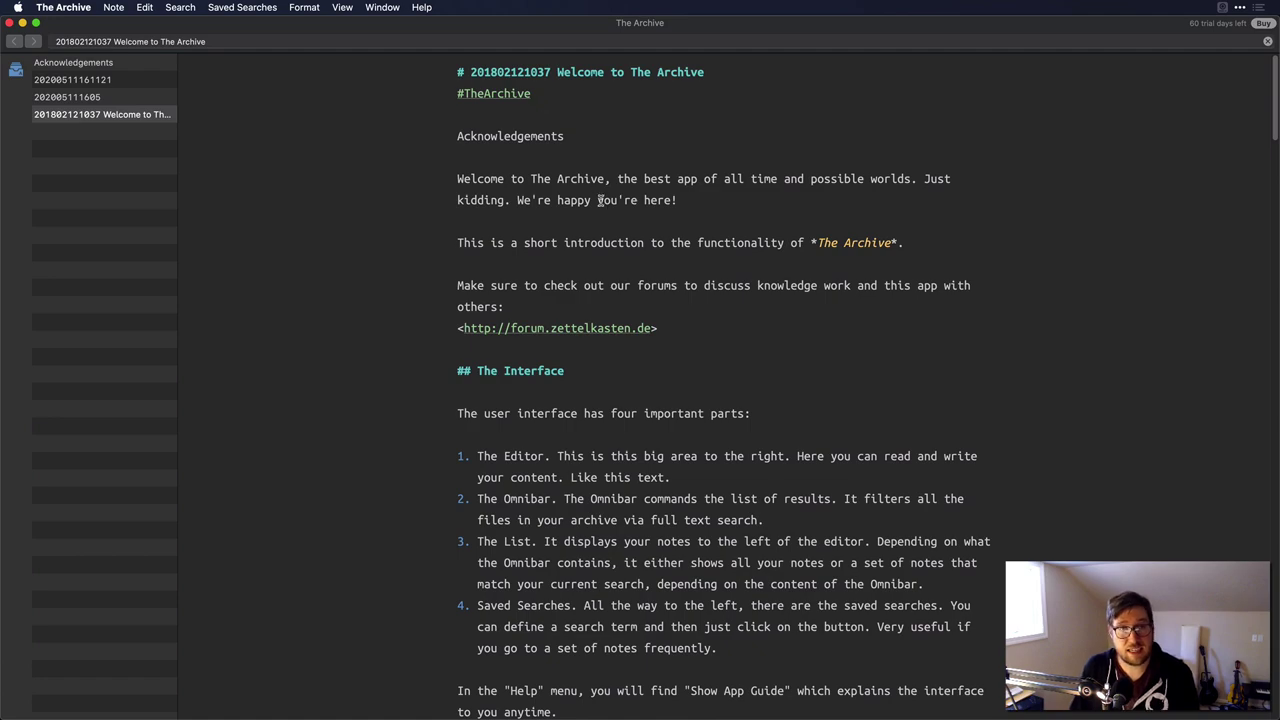
scroll(597, 252, "down", 12)
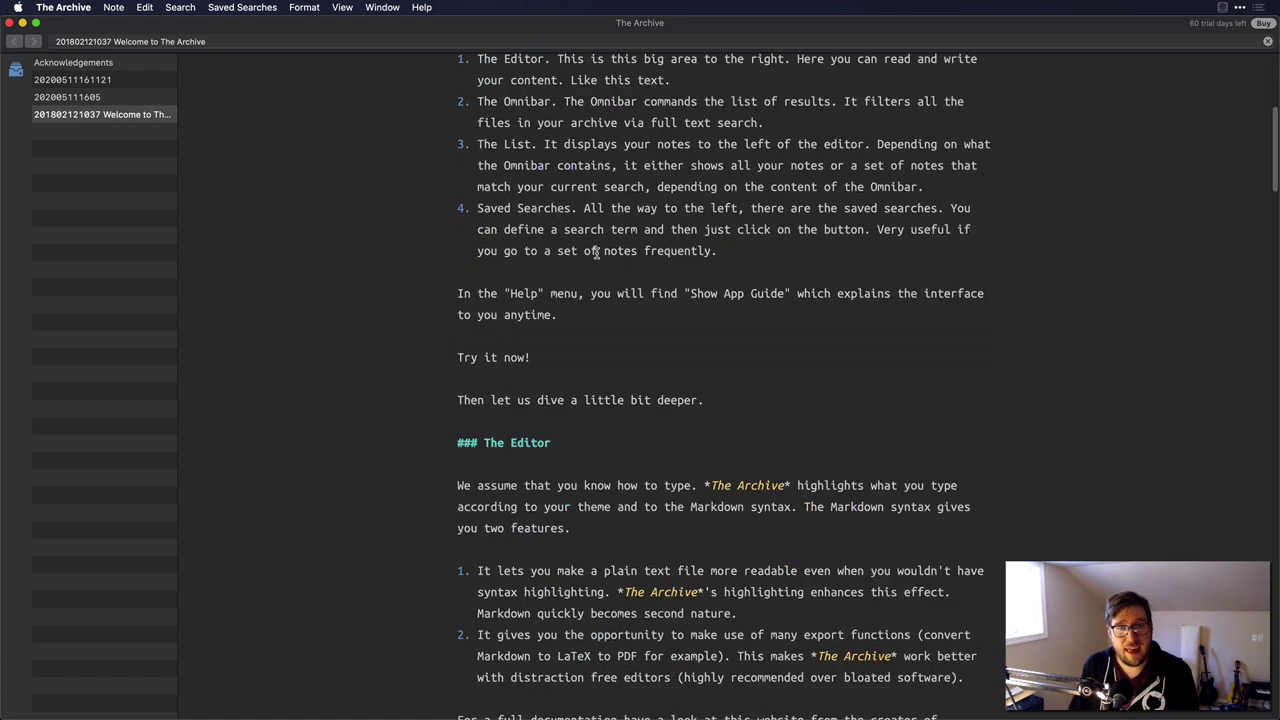
scroll(597, 253, "down", 14)
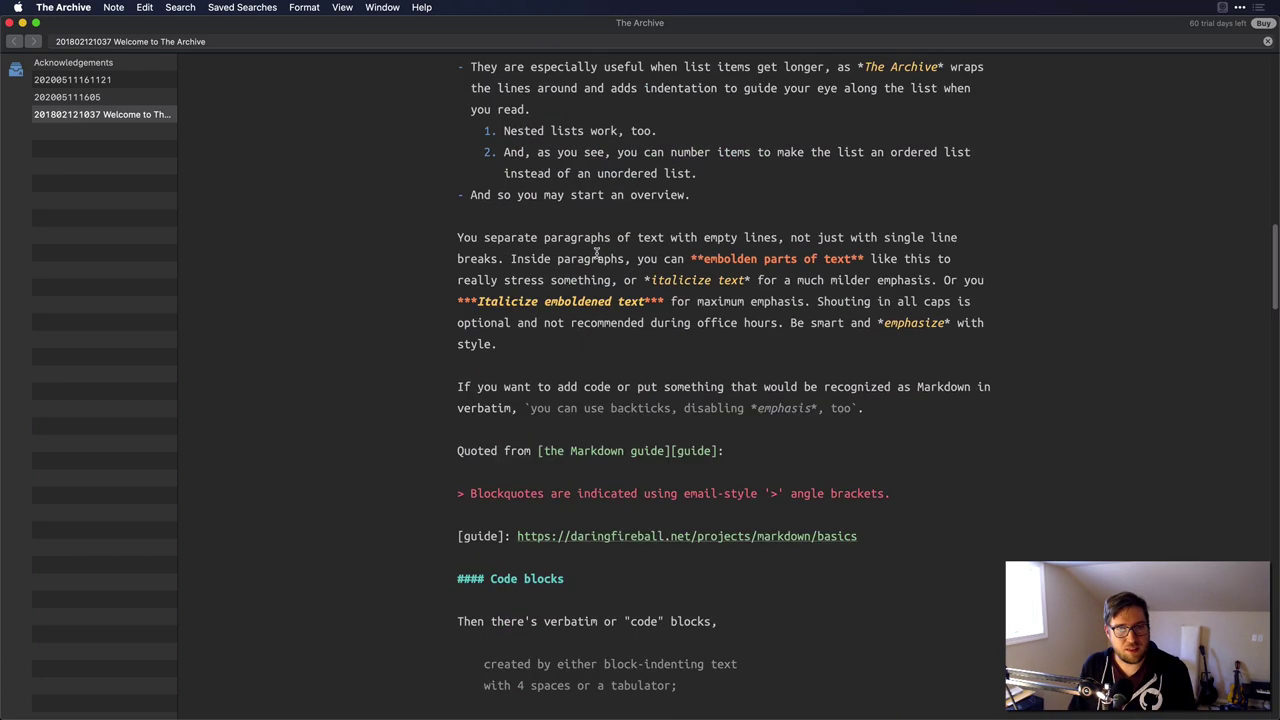
scroll(611, 291, "down", 20)
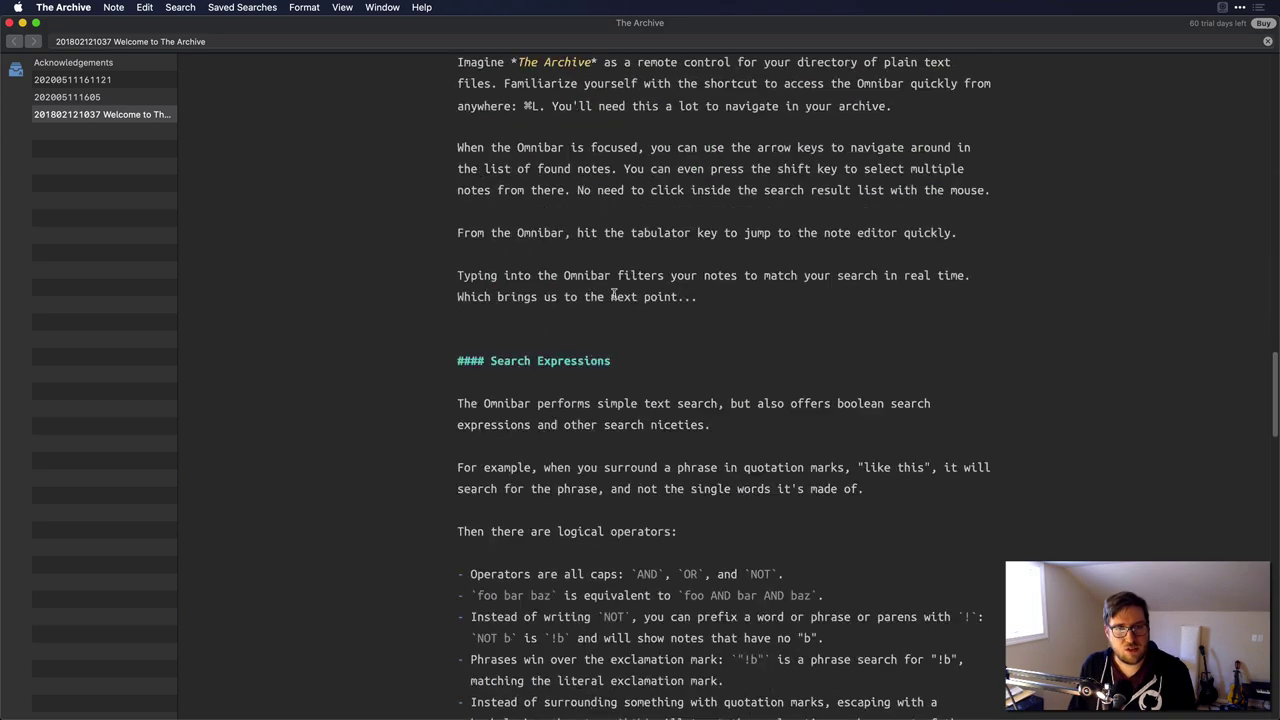
left_click(68, 98)
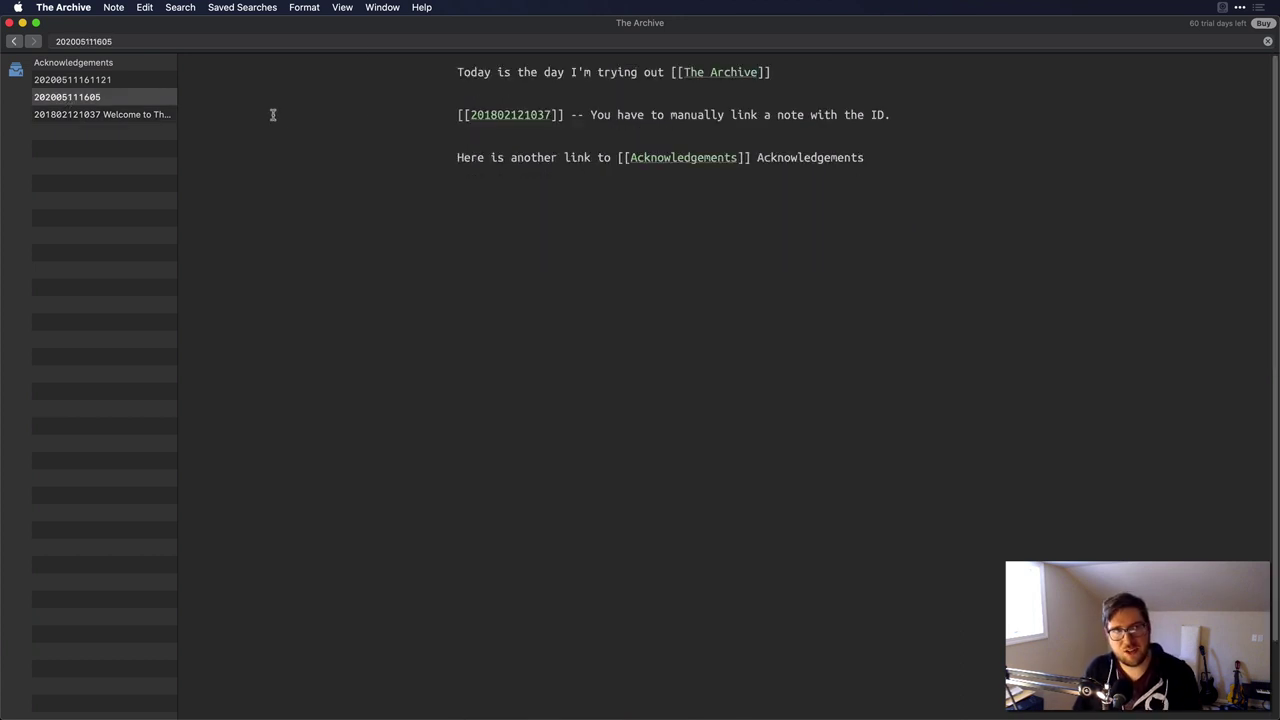
left_click(55, 38)
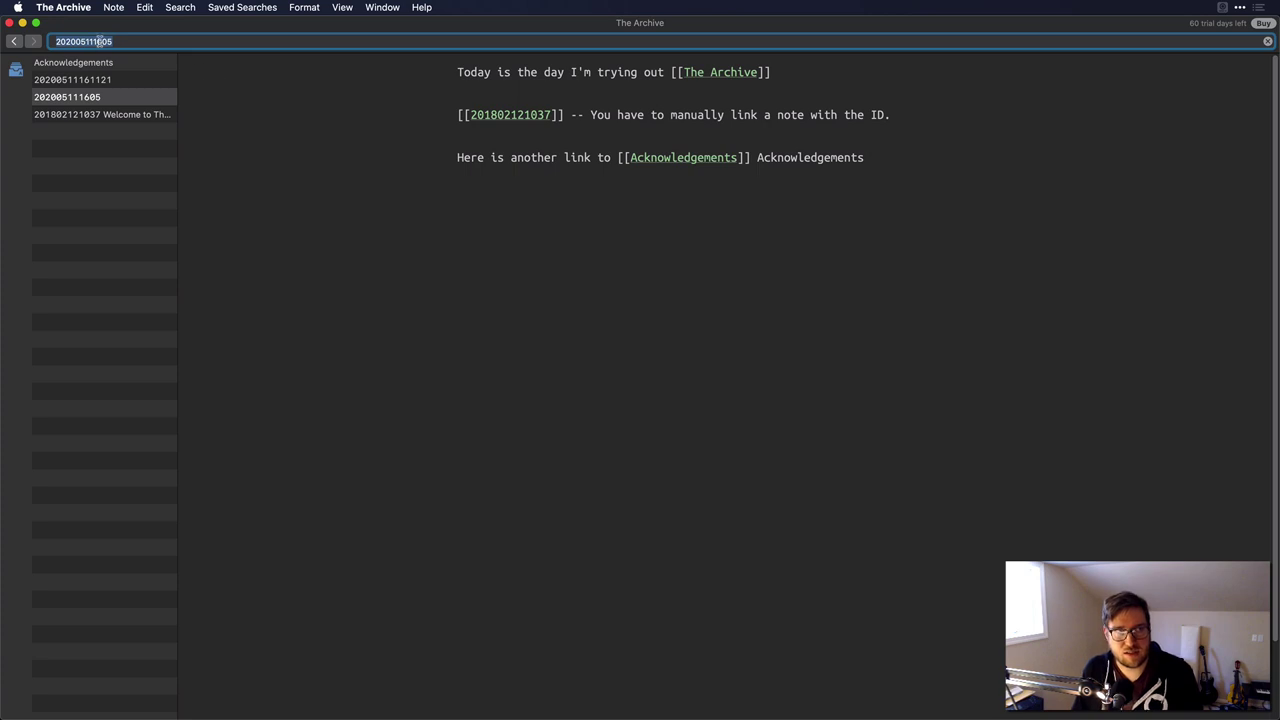
left_click(600, 207)
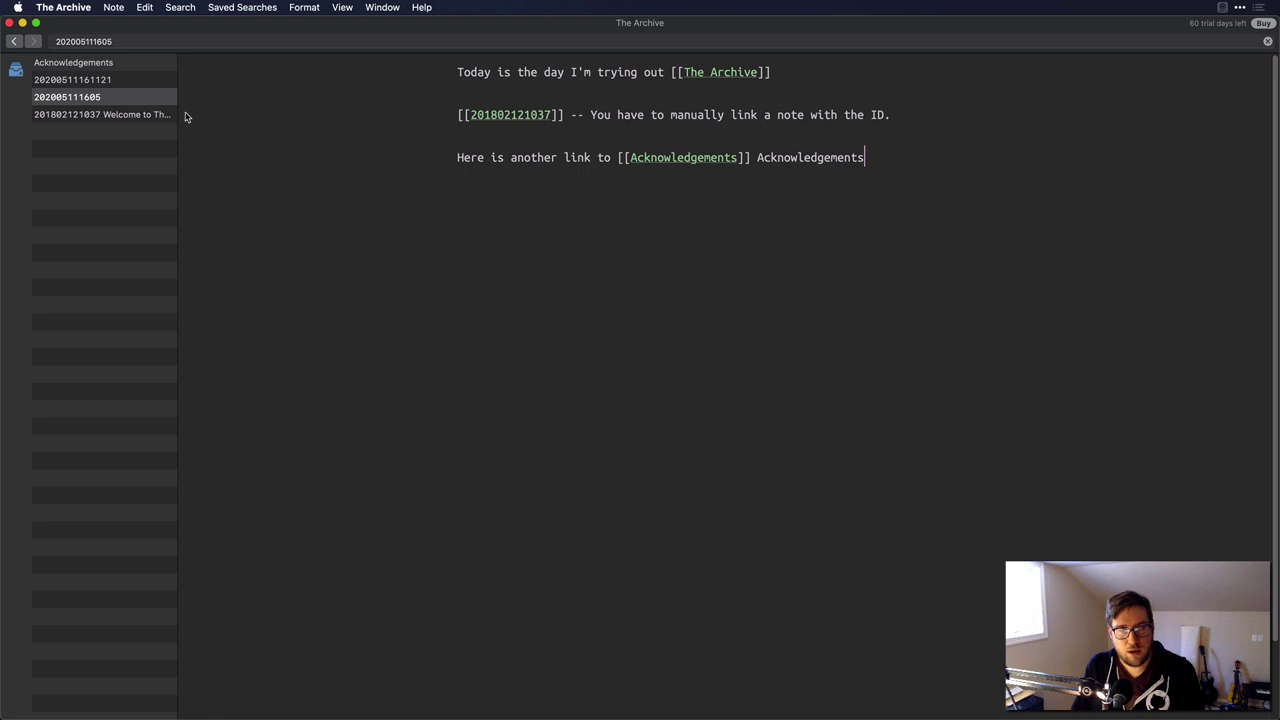
left_click(505, 117)
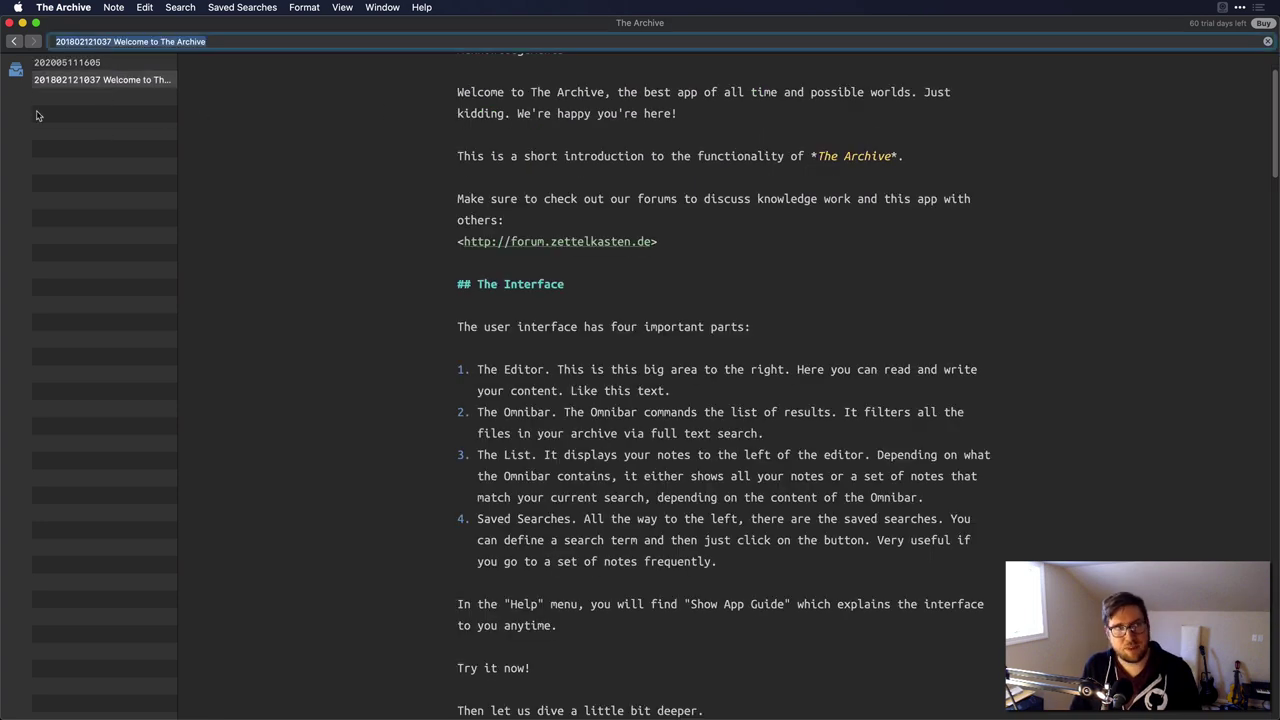
left_click(110, 64)
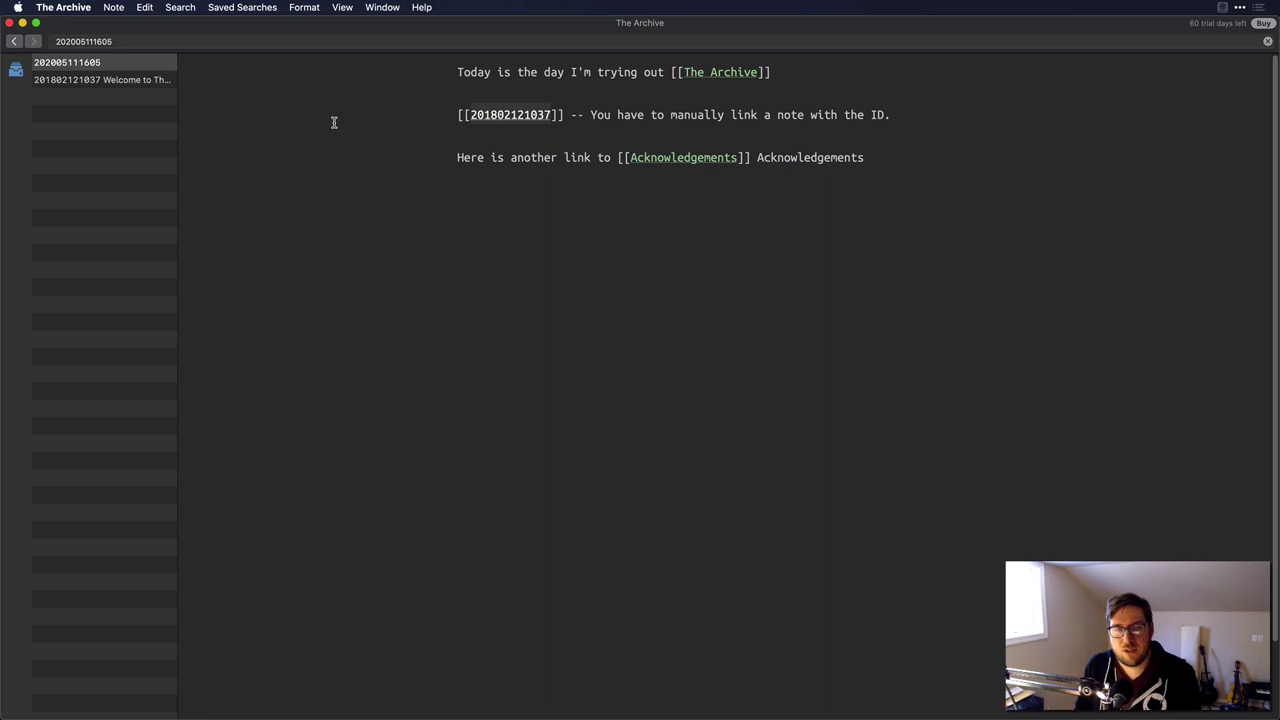
left_click(892, 157)
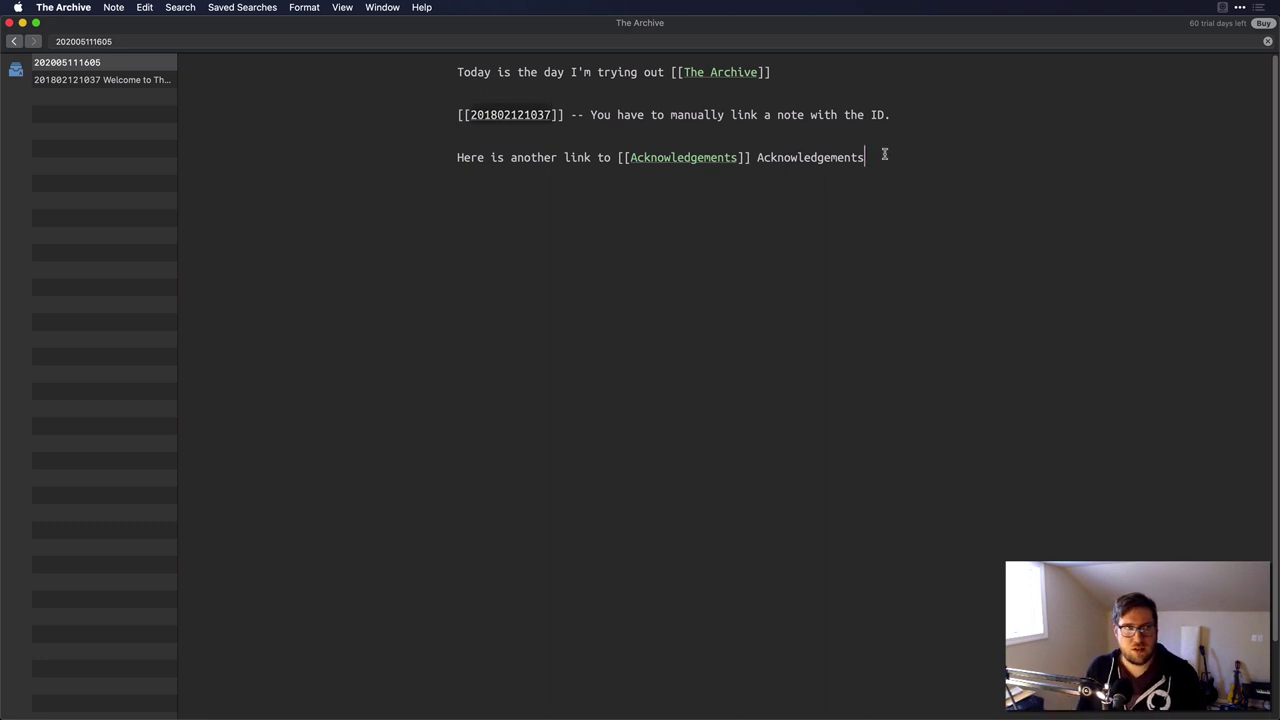
key("Return")
key("Return")
type("[[")
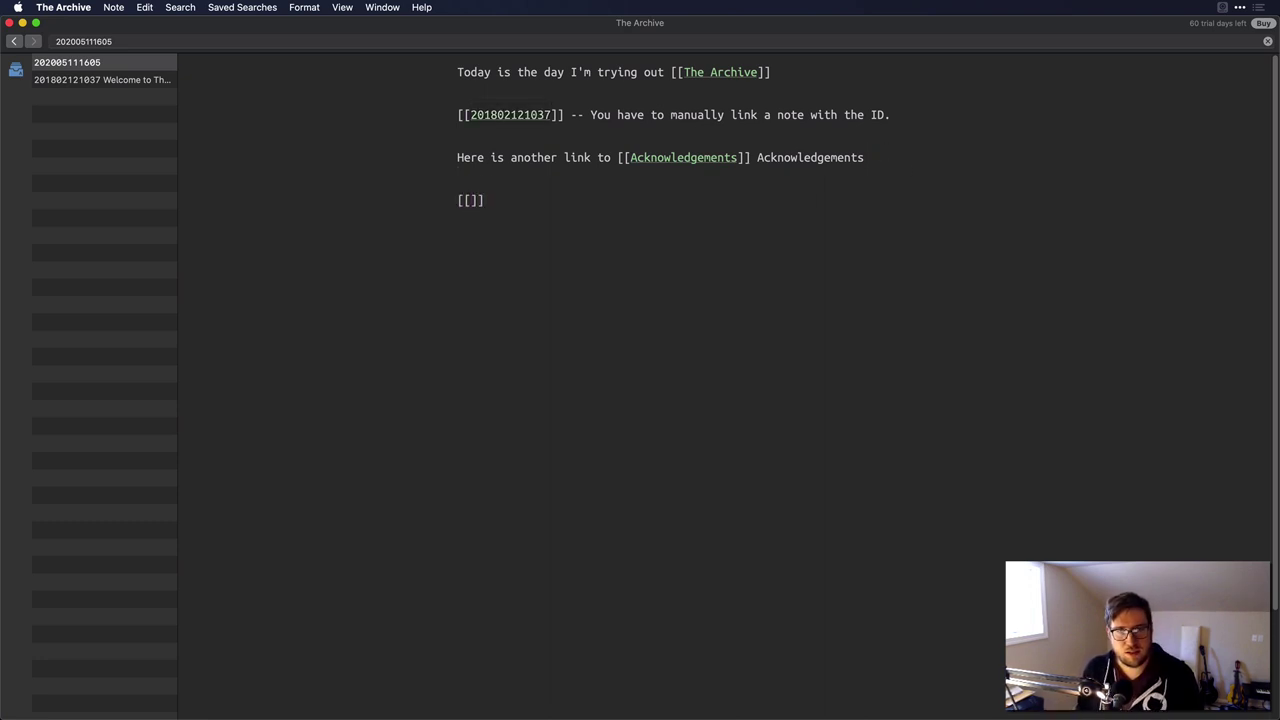
type("Acknowledgements")
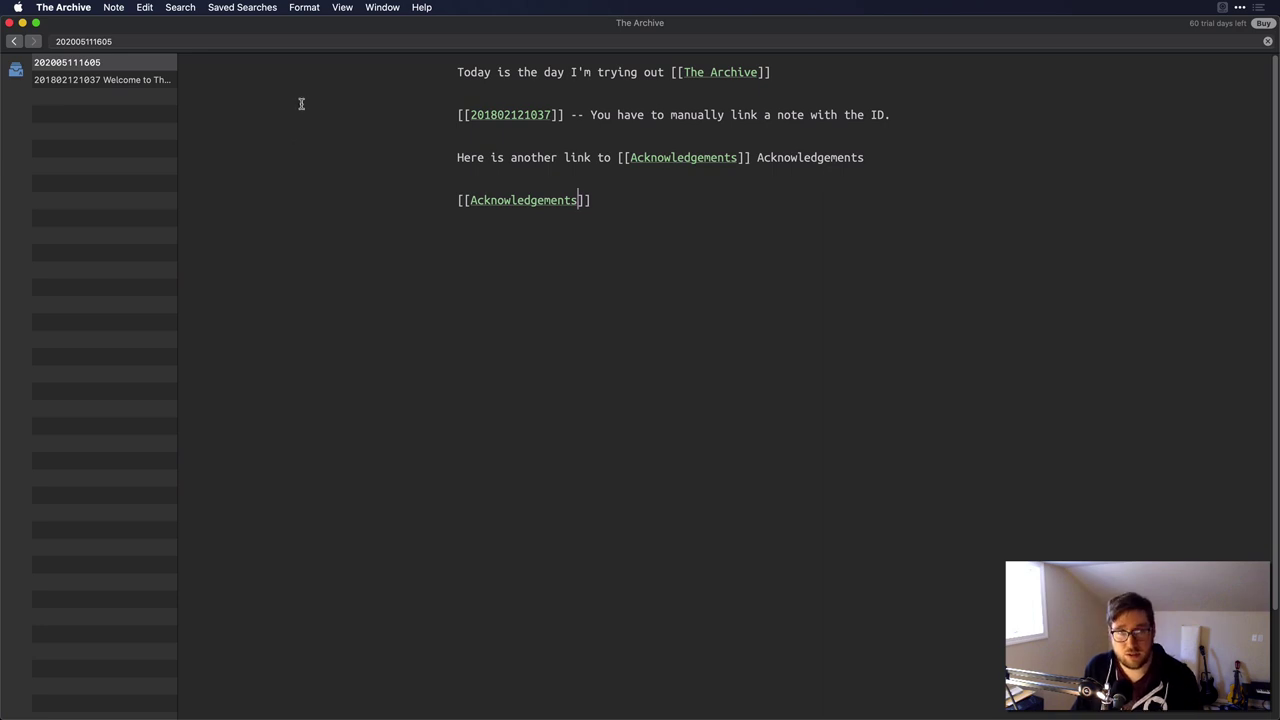
Step: Follow the link to The Archive, create that note and write "The archive is an interesting piece of software" in it
left_click(710, 75)
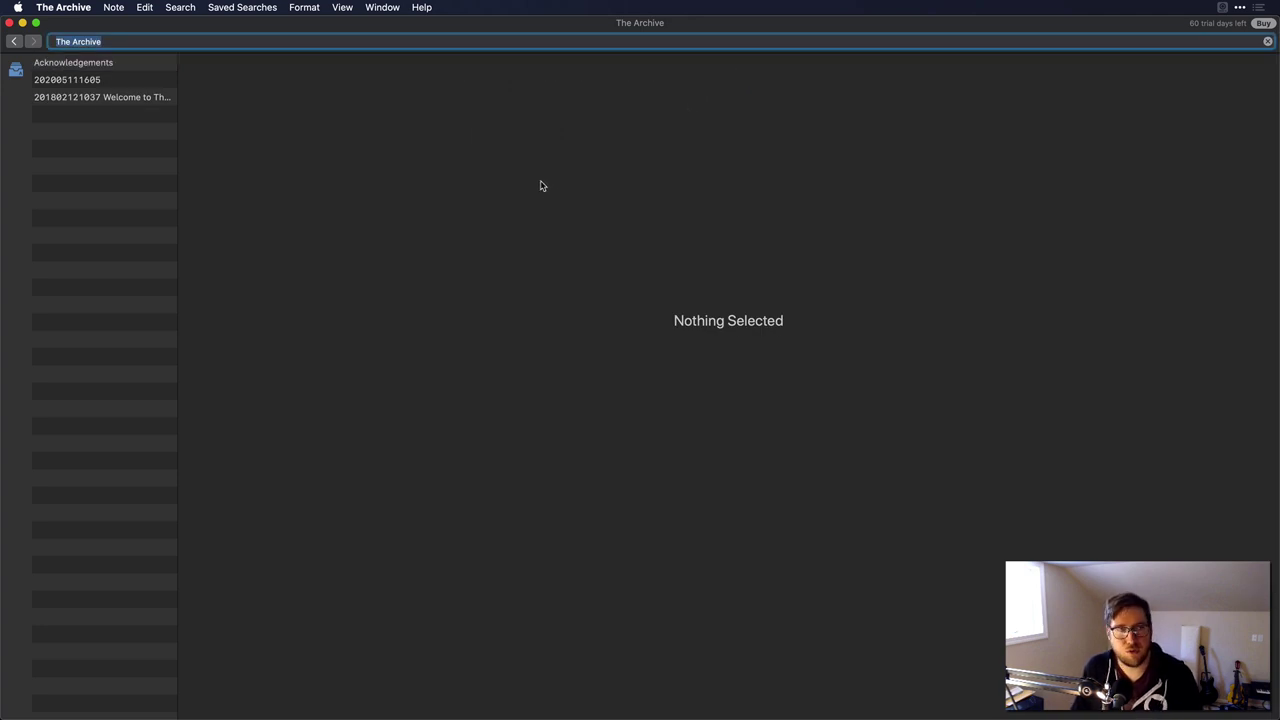
key("Return")
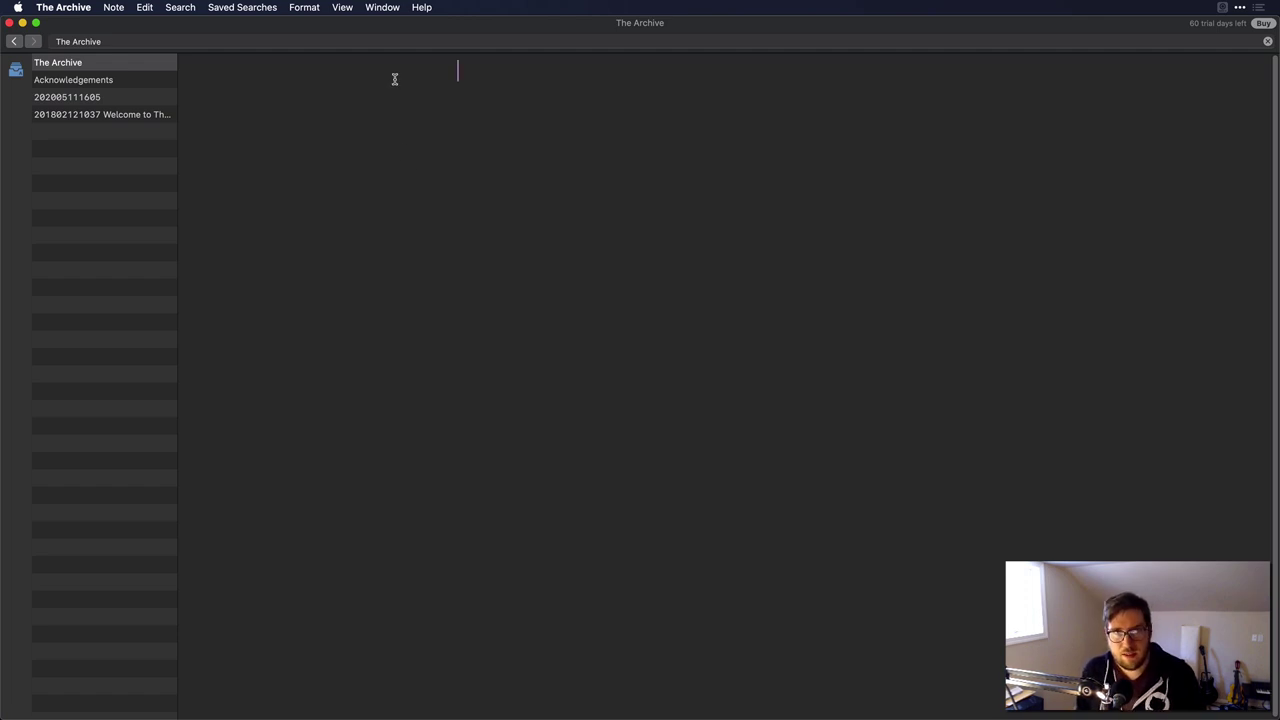
type("The archive is a")
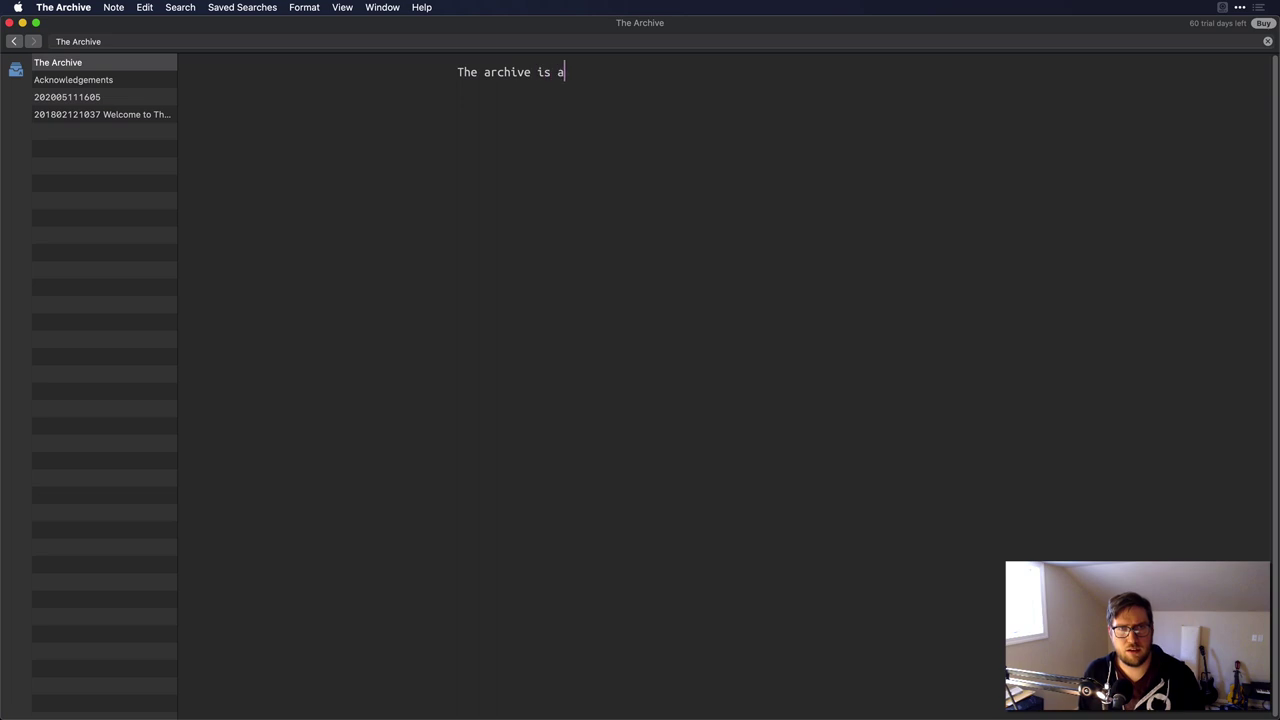
type("n interesting peiec")
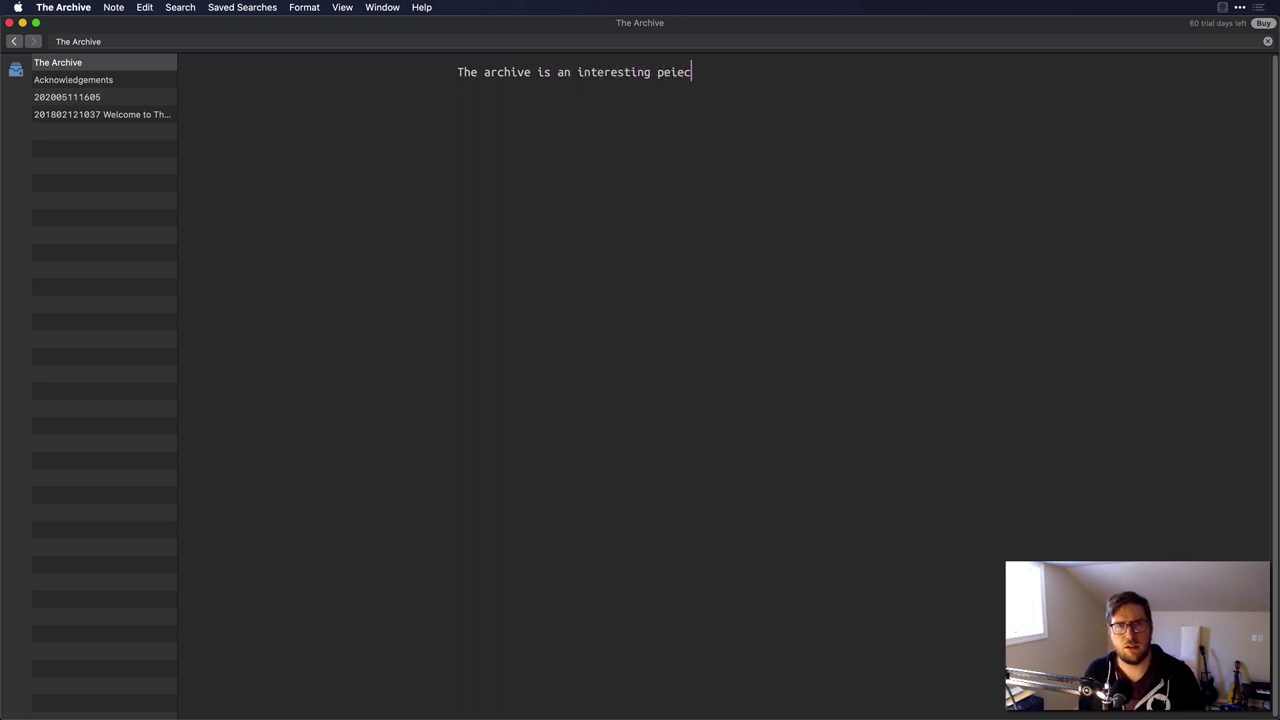
type("e of software")
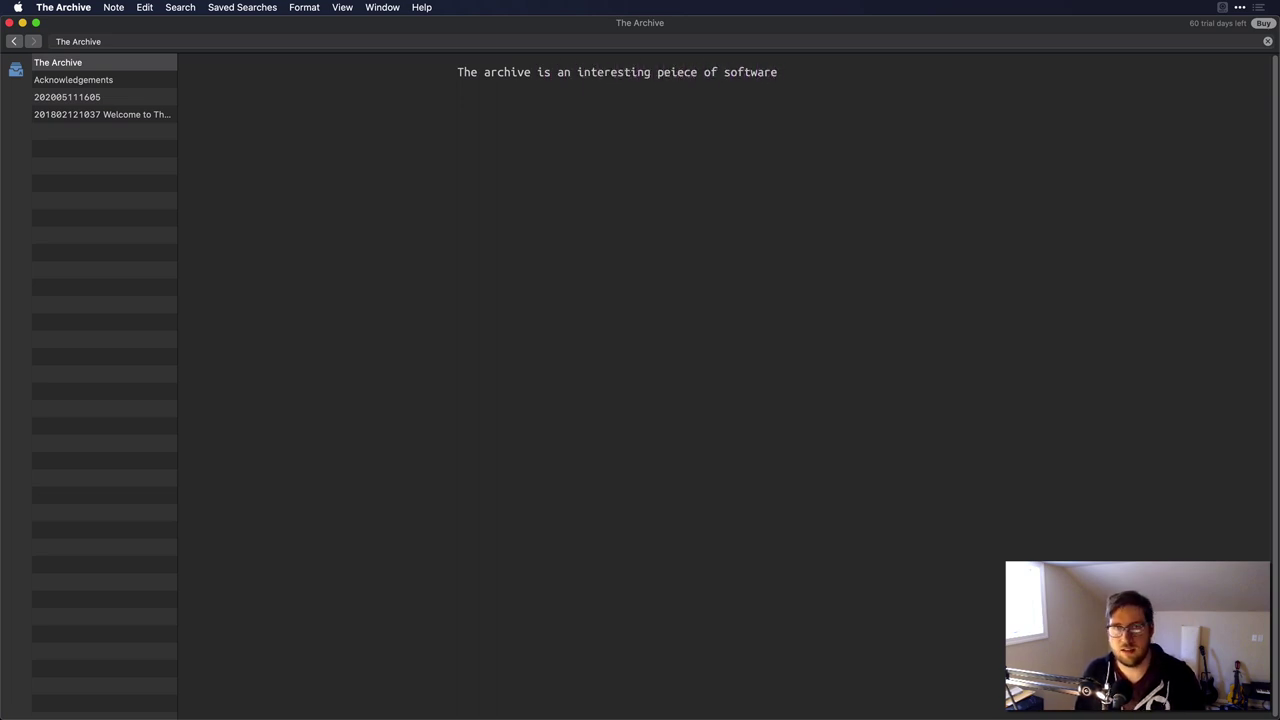
left_click(674, 74)
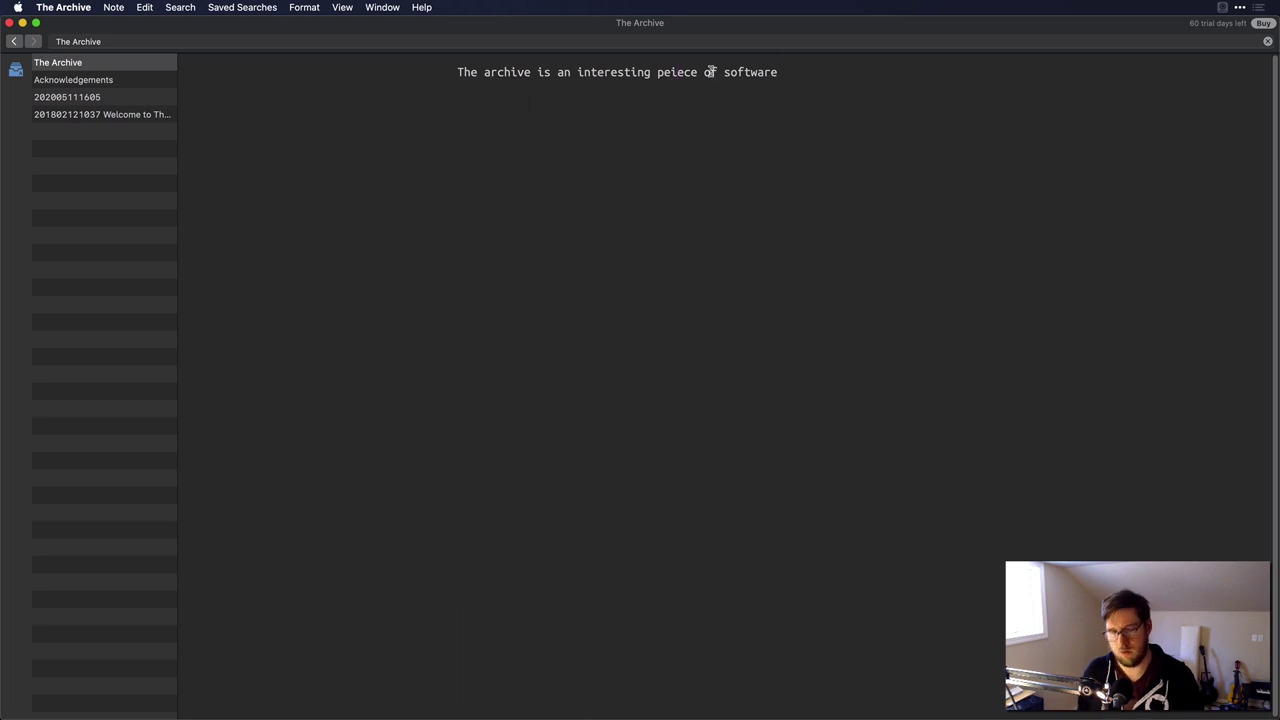
key("Left")
key("BackSpace")
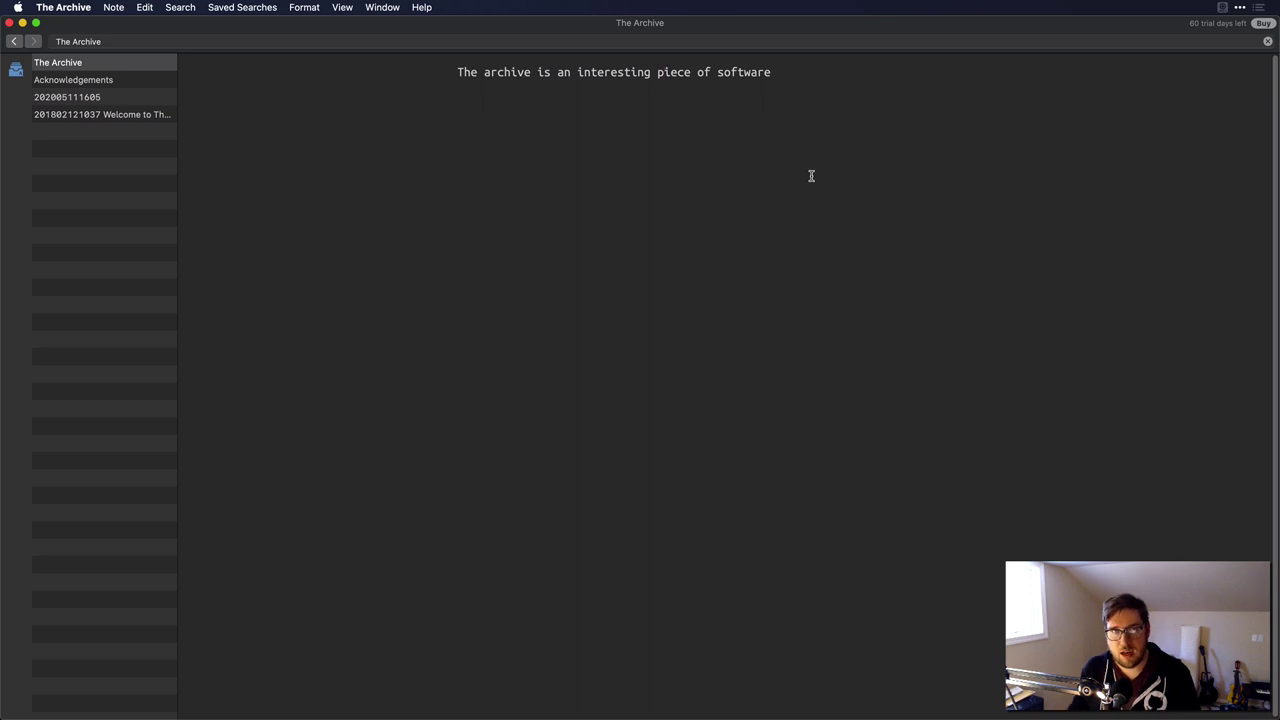
Step: Switch to Zettlr, filter the notes by the tag #TheArchive, view both tagged notes and clear the filter
key("super+Tab")
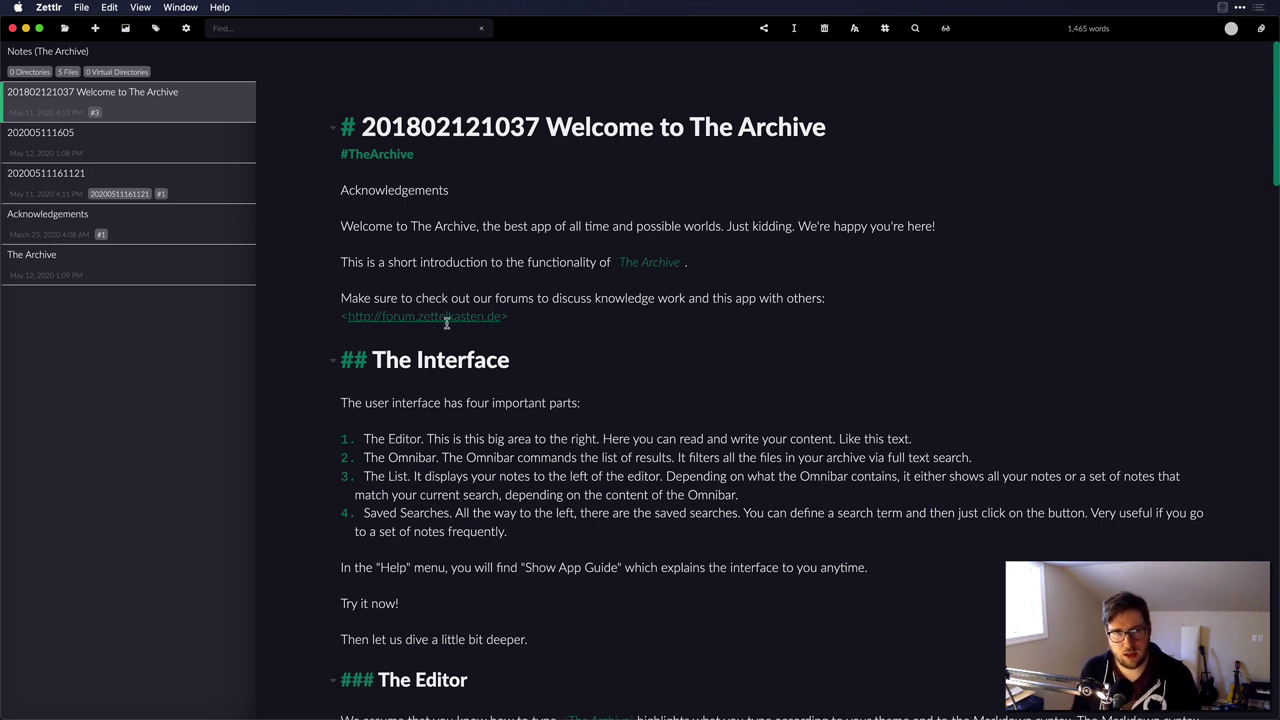
left_click(378, 154)
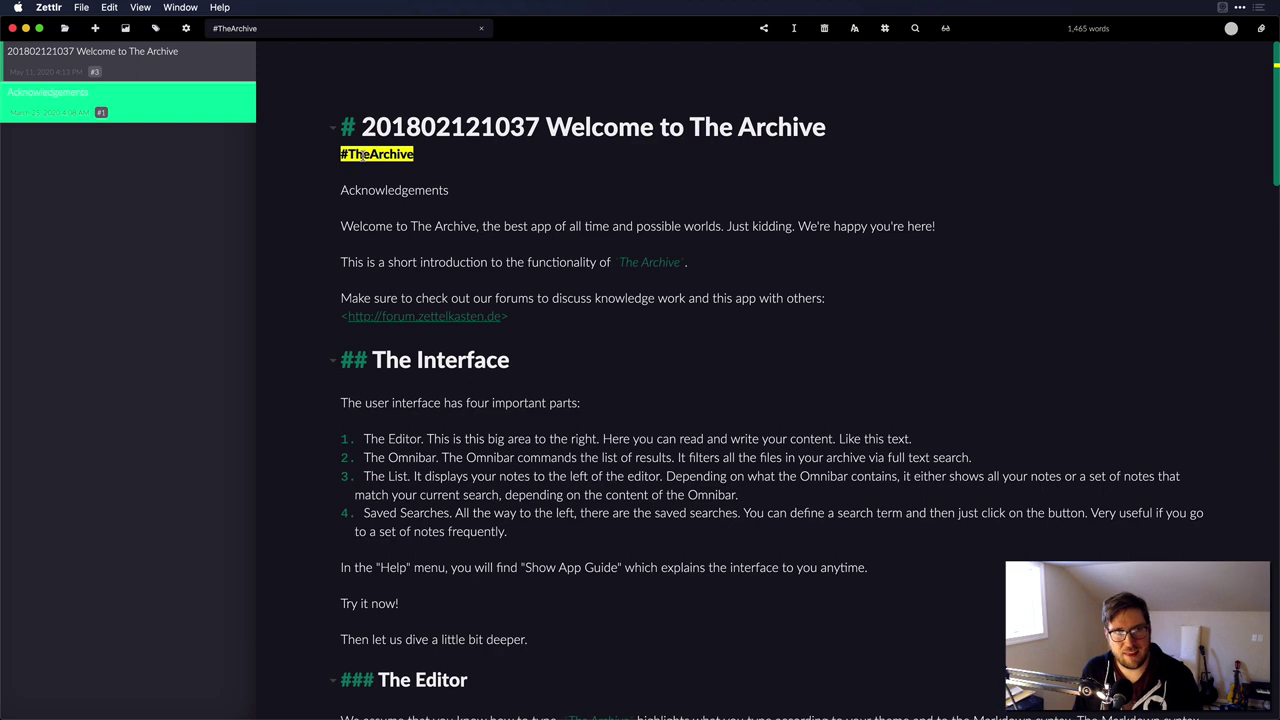
left_click(141, 106)
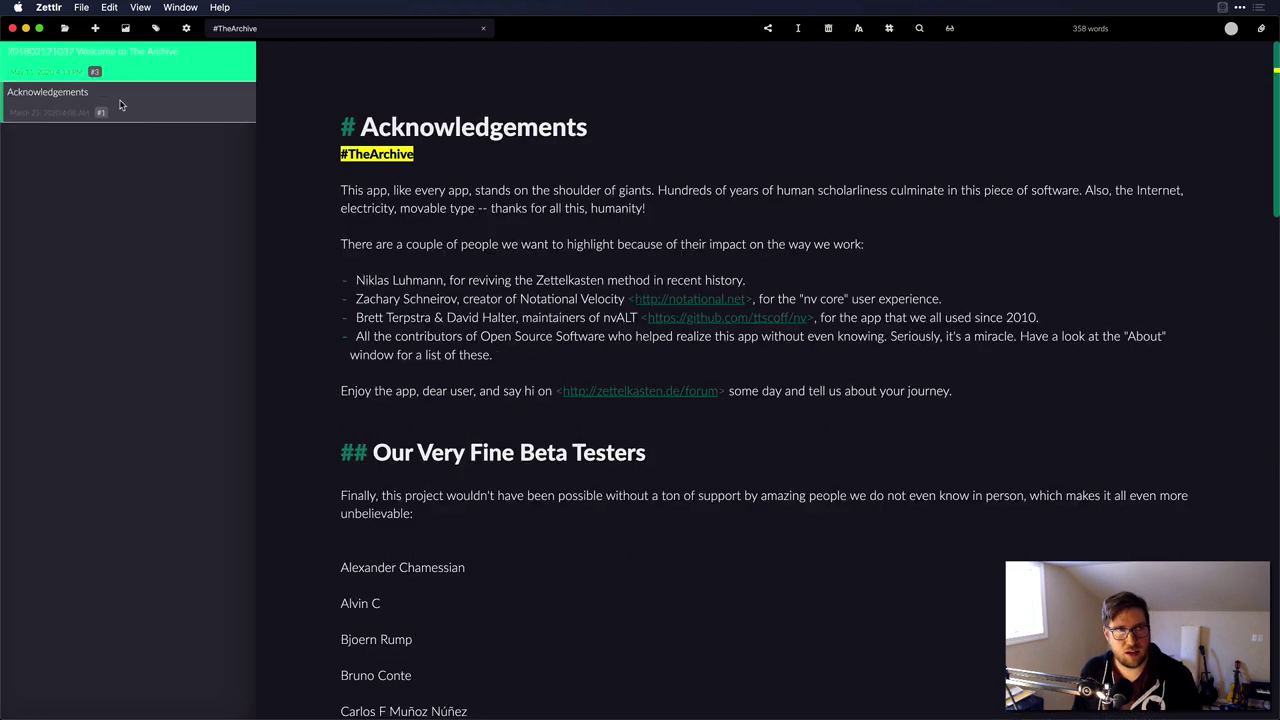
left_click(15, 56)
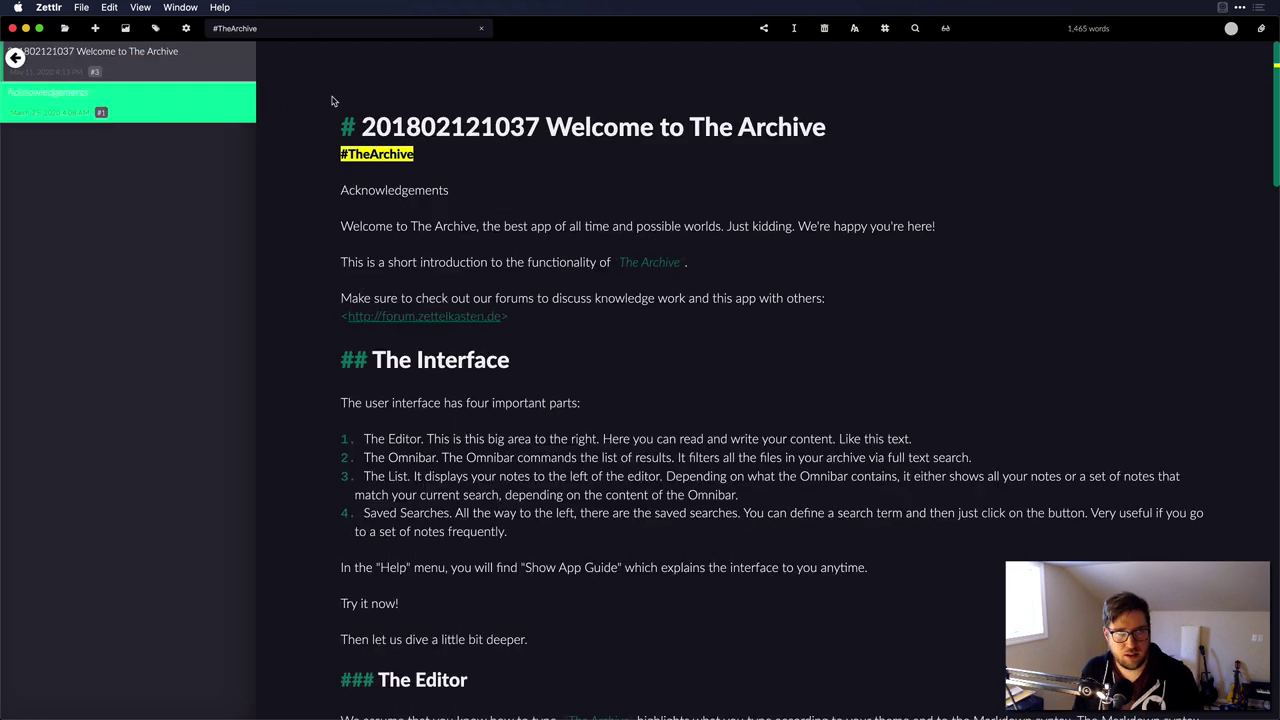
left_click(484, 29)
key("Down")
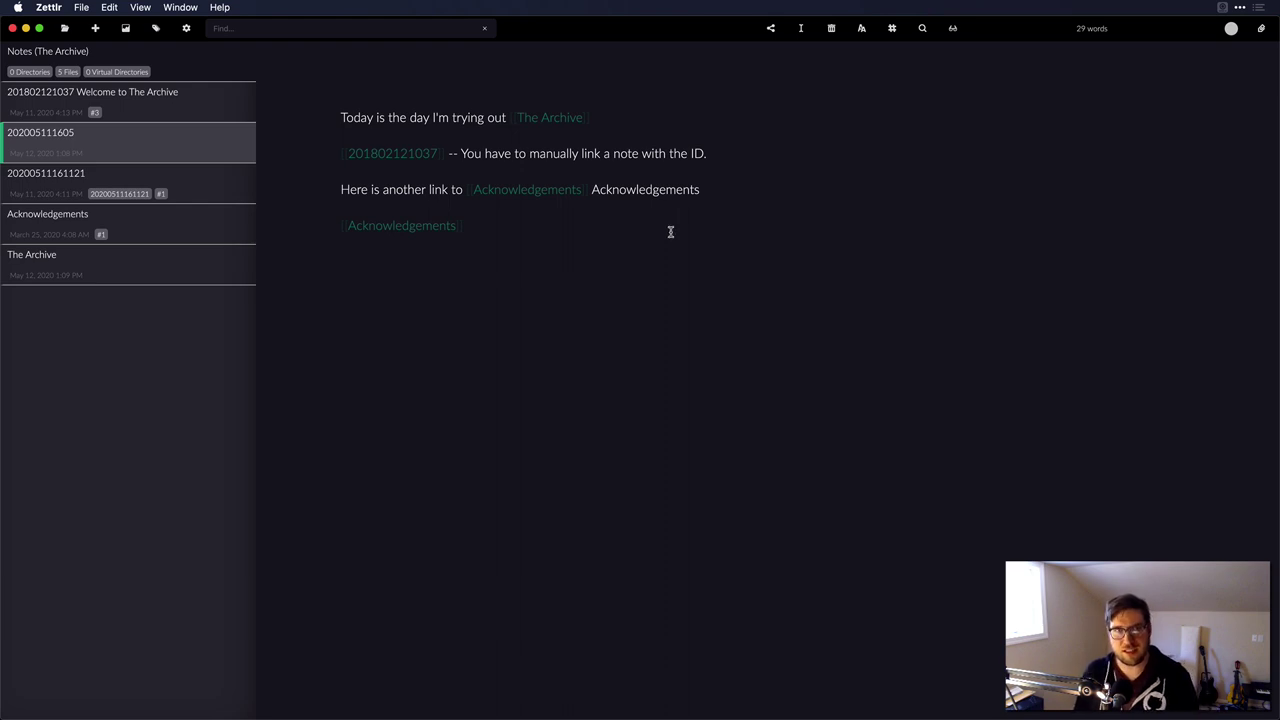
left_click(586, 224)
key("Return")
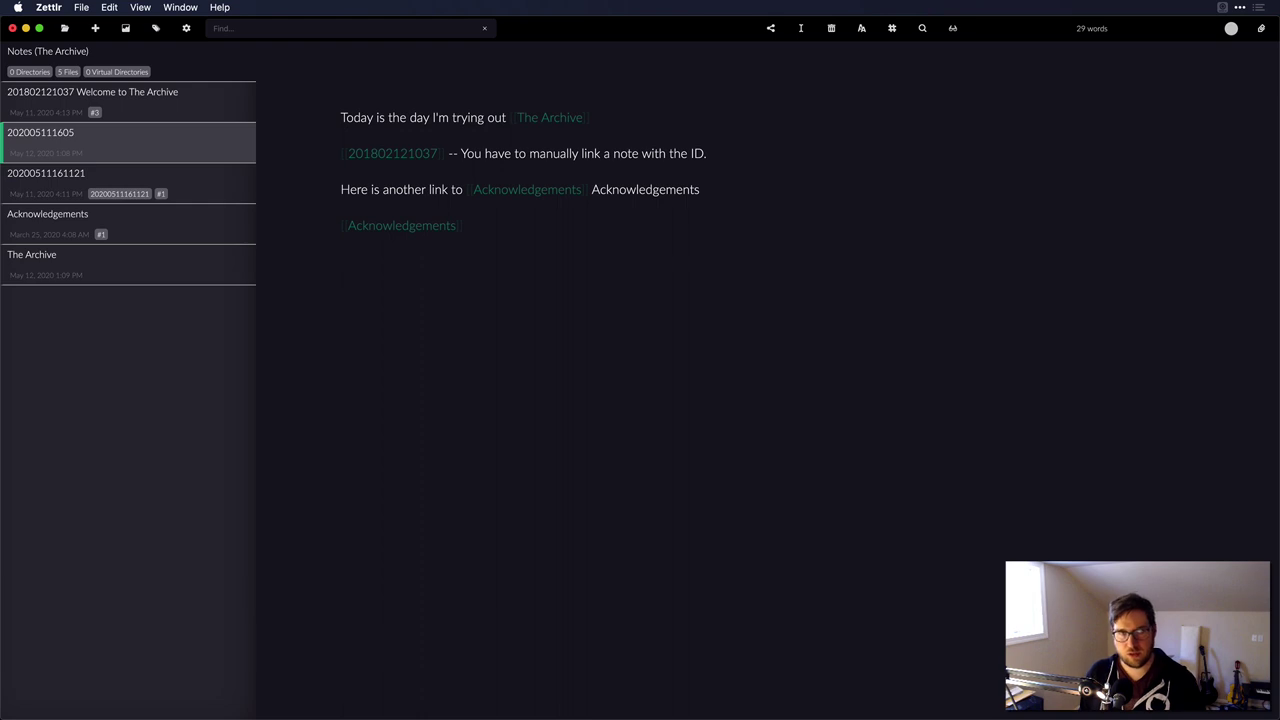
type("[[")
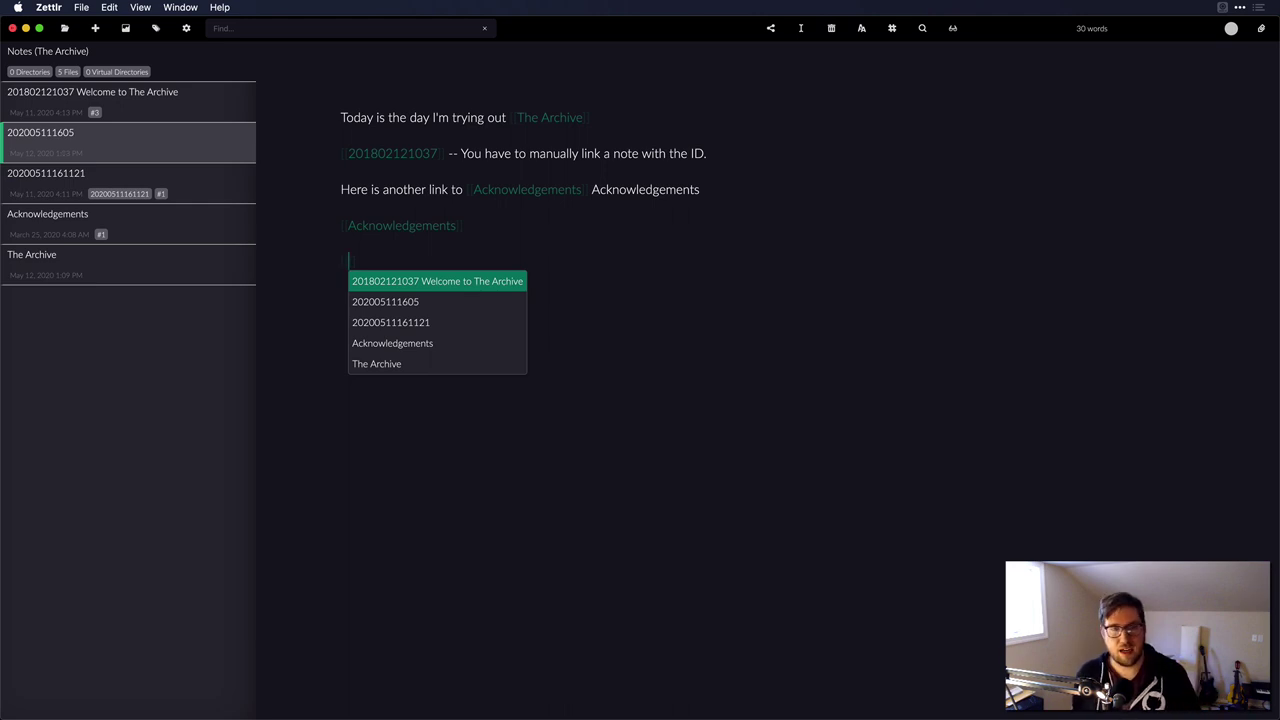
key("Down")
key("Down")
key("Down")
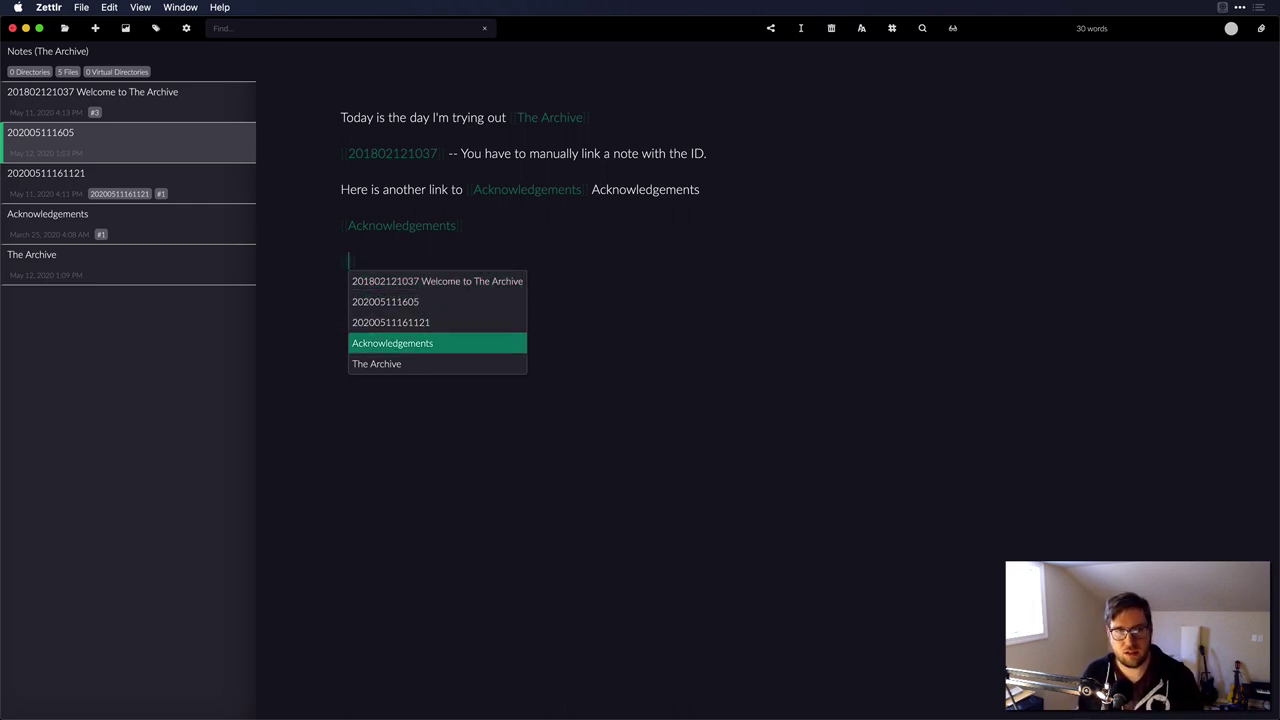
key("Up")
key("Up")
key("Return")
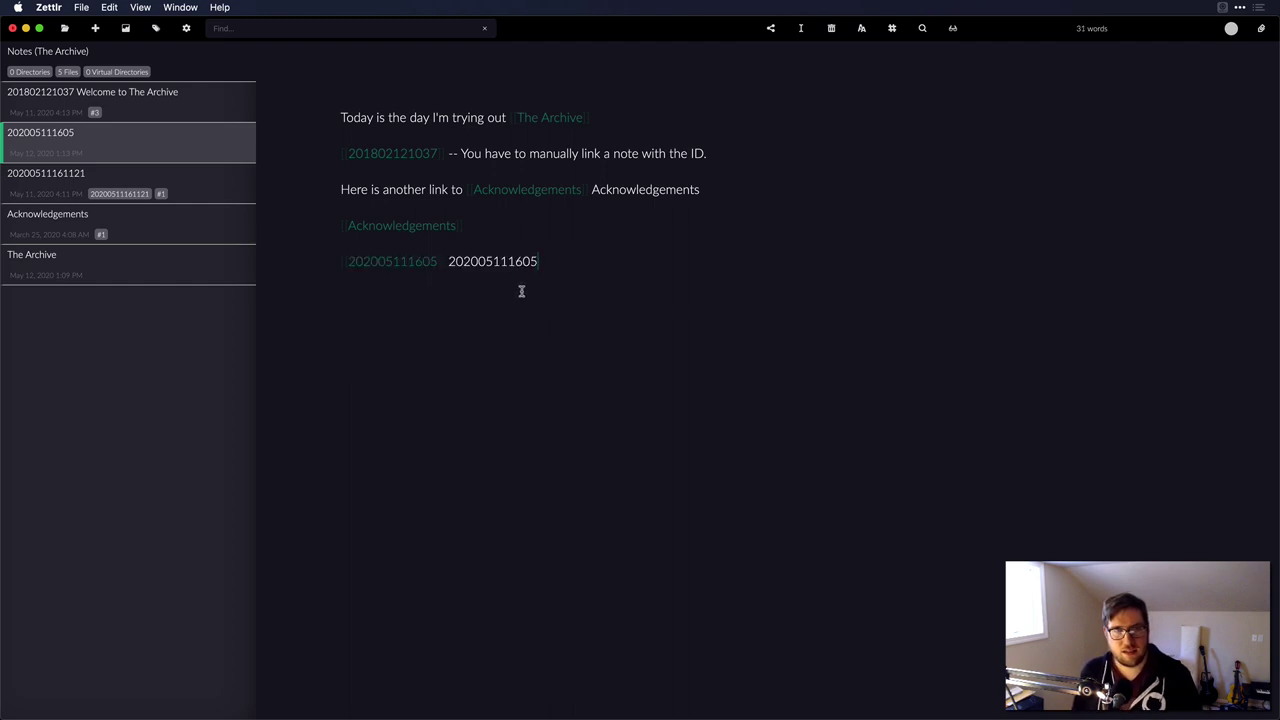
left_click(387, 264)
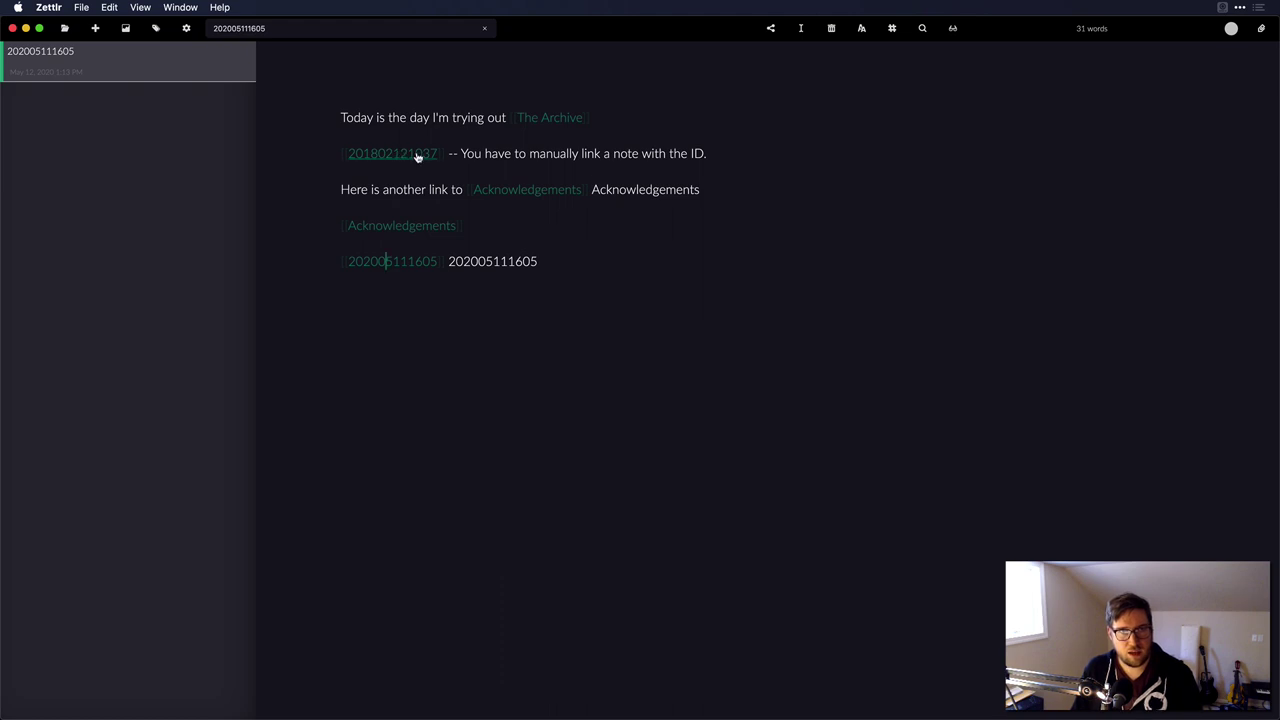
left_click(557, 191)
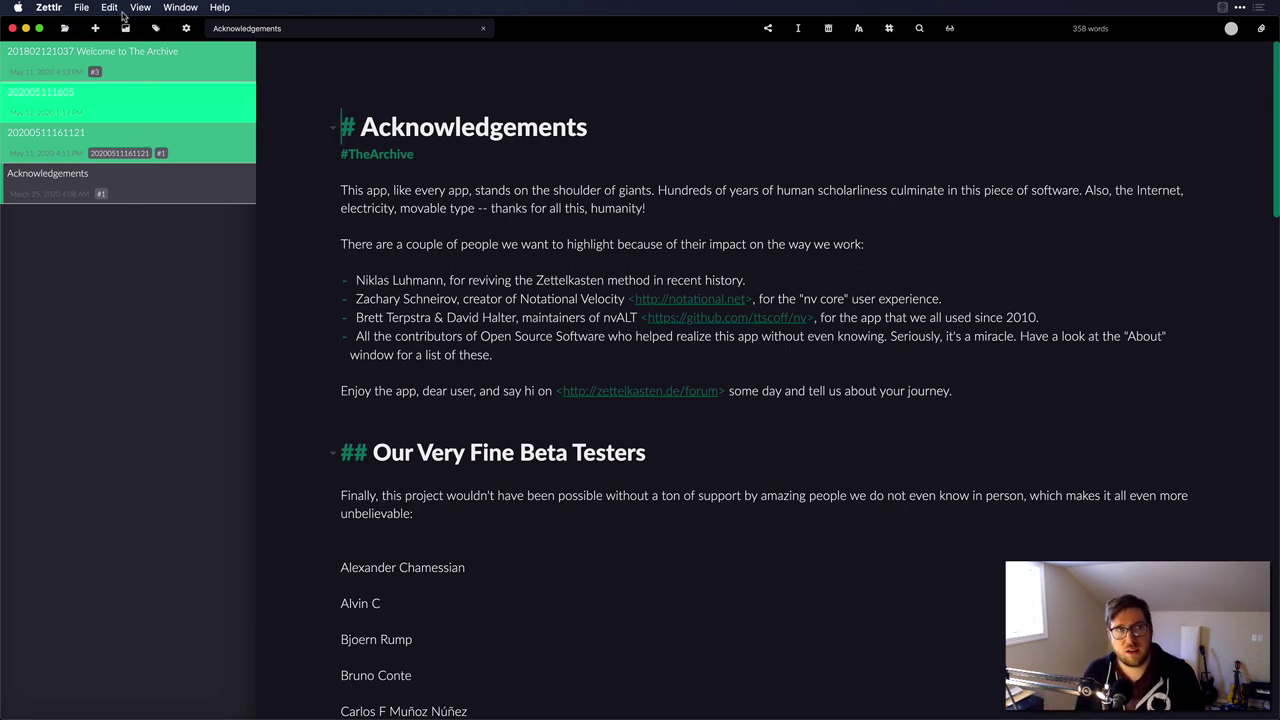
Step: Create a new note with the suggested file name 20200512131417.md, clear the note search and place the cursor in the empty note
left_click(95, 30)
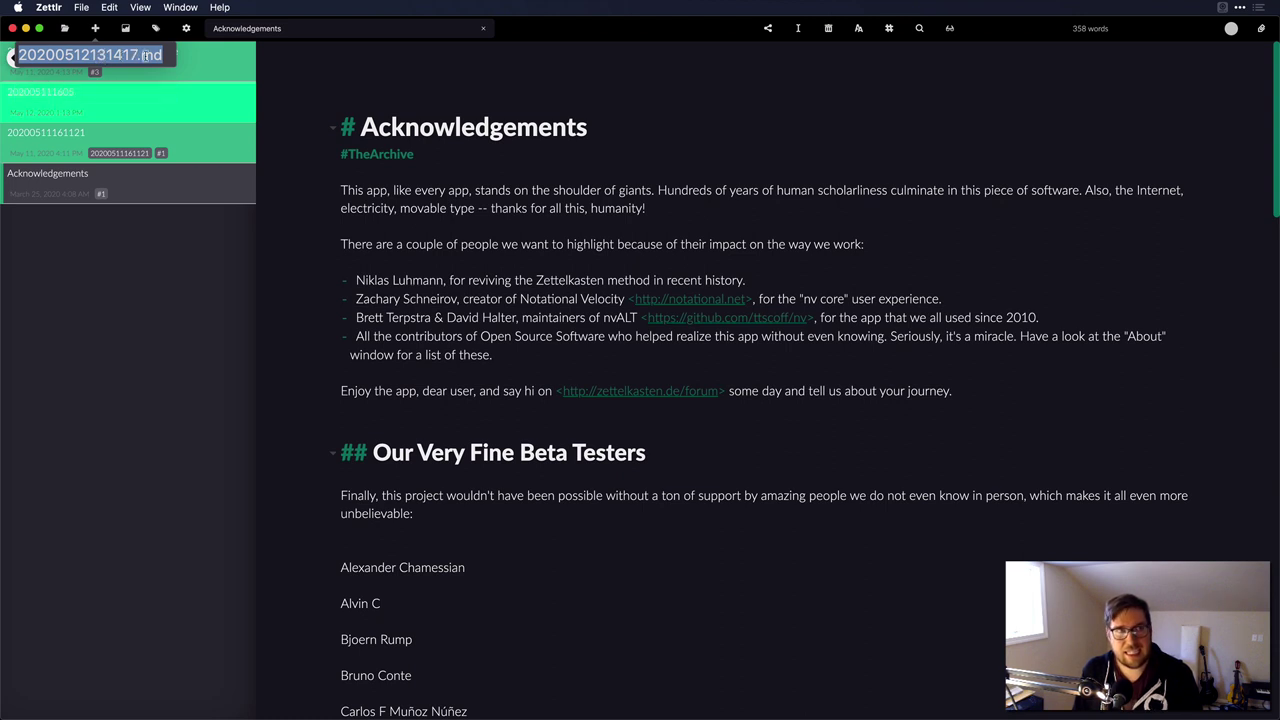
key("Return")
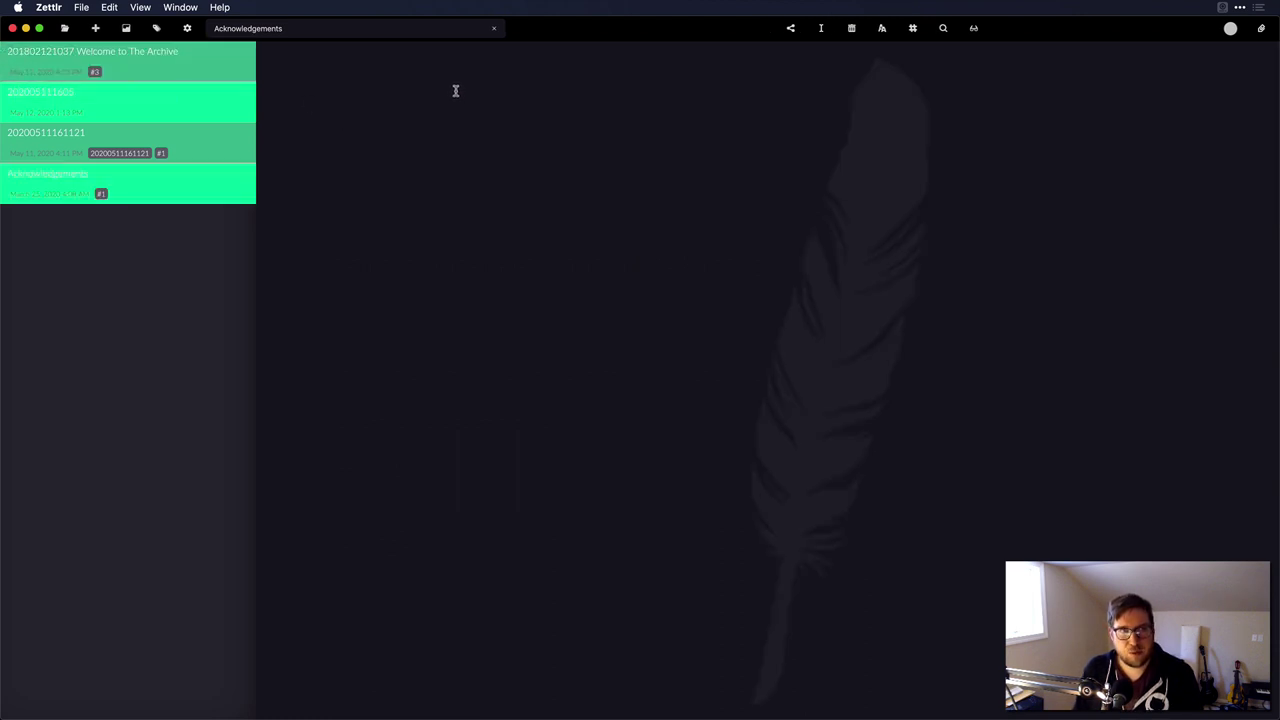
left_click(493, 28)
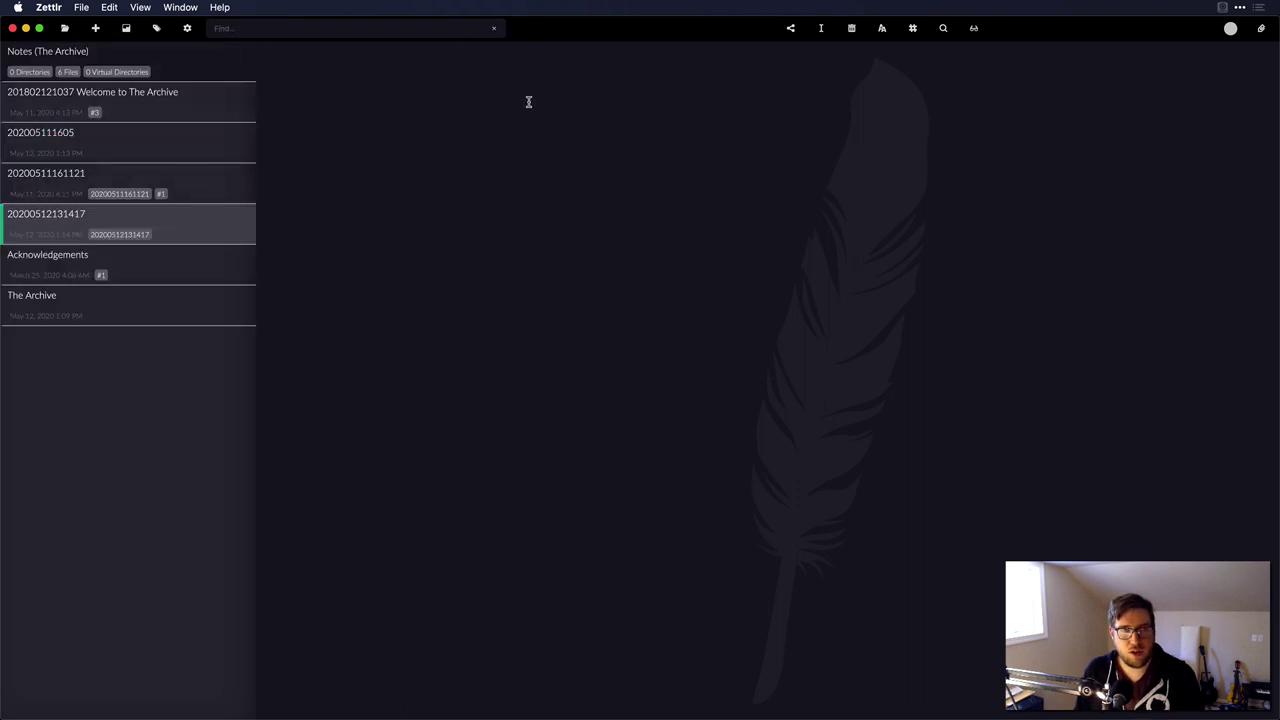
left_click(470, 108)
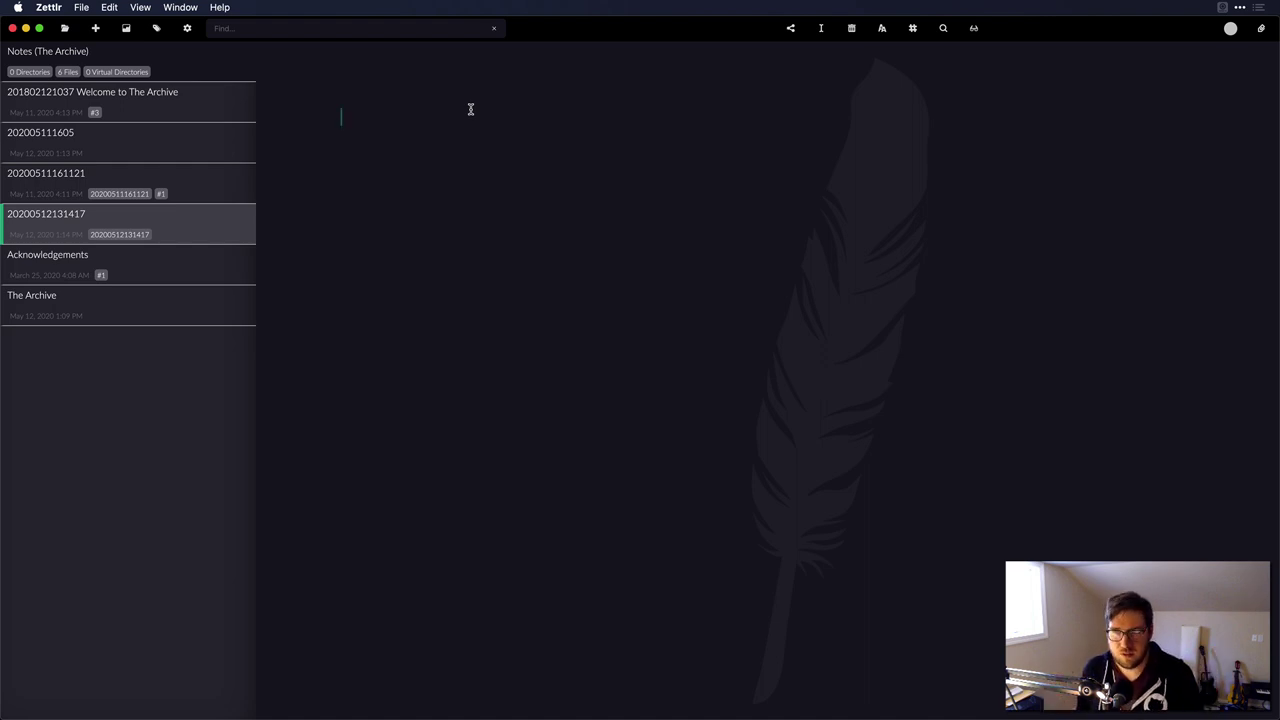
Step: Switch to Dynalist in Firefox and add the top-level bullet "Hello there" at the end of the Getting started document, followed by an empty bullet
key("super+Tab")
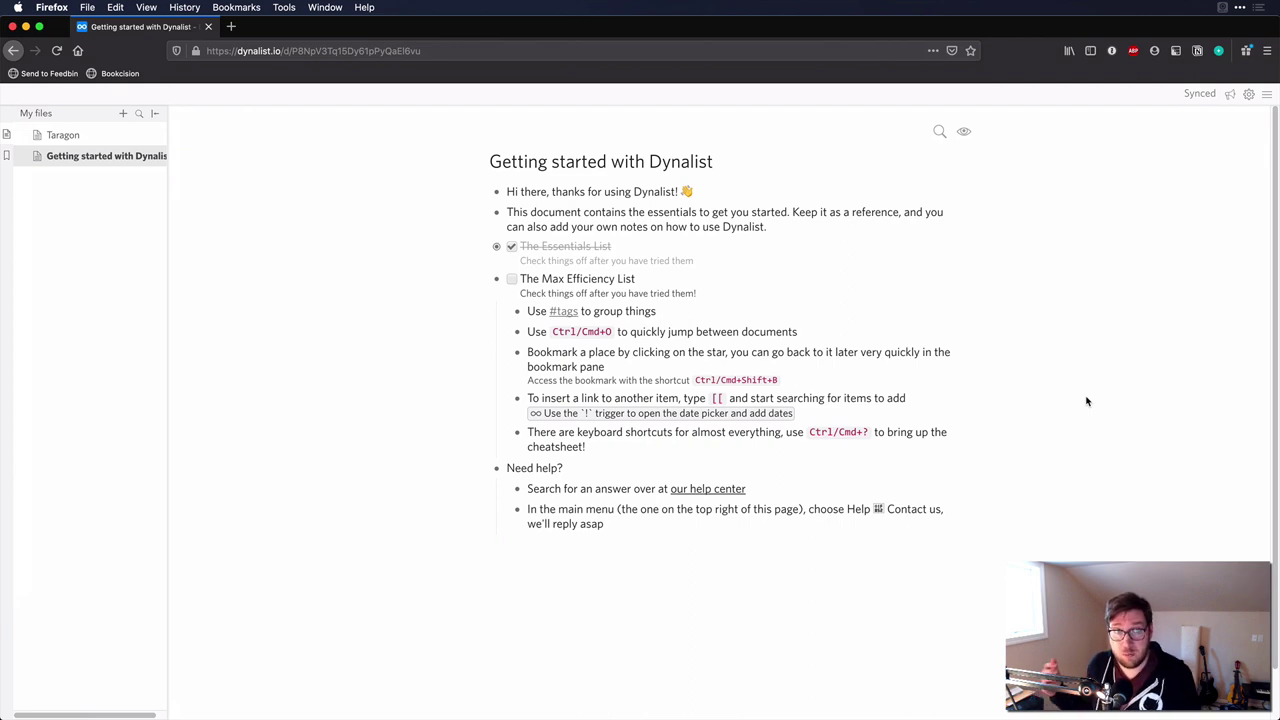
left_click(648, 526)
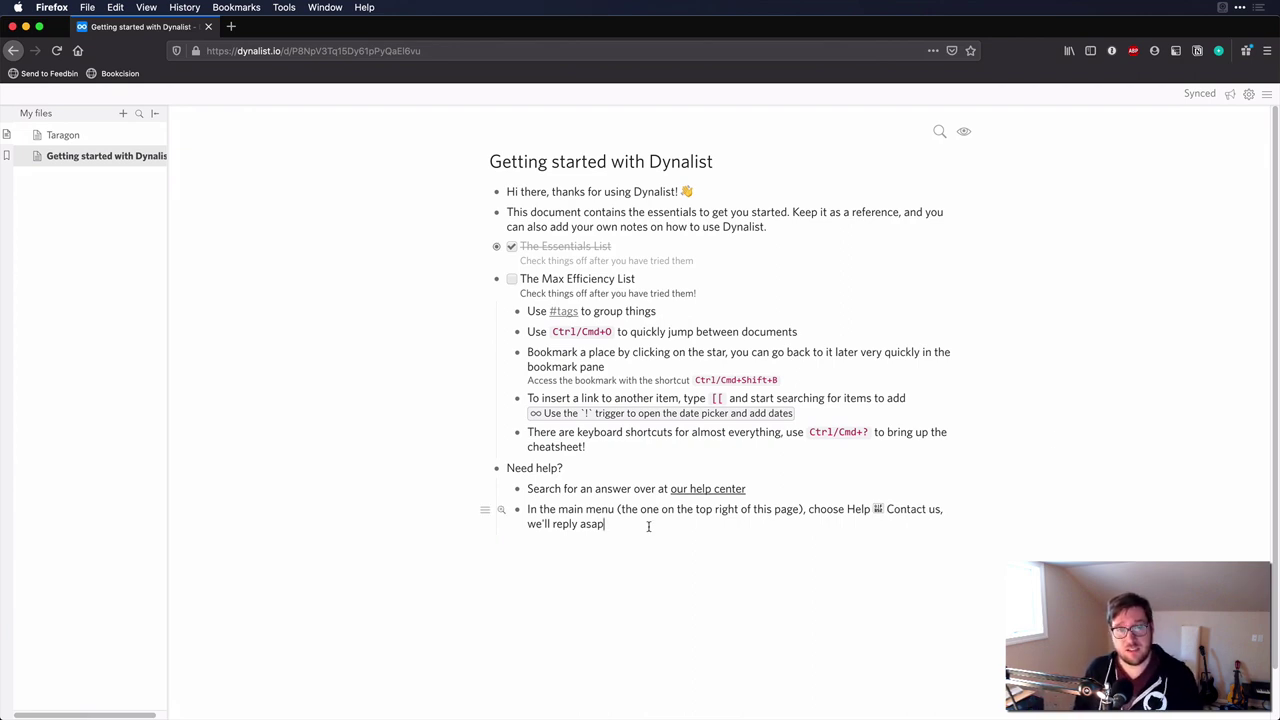
key("Return")
type("H")
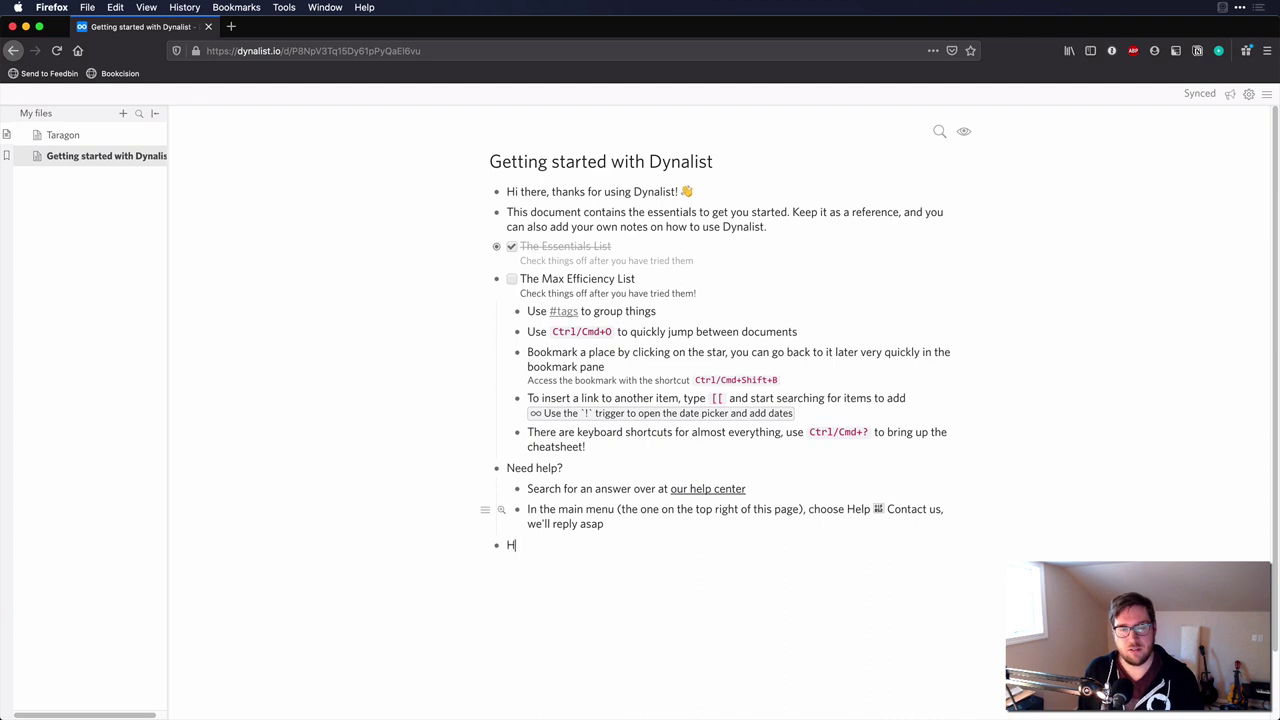
type("ello there")
key("Return")
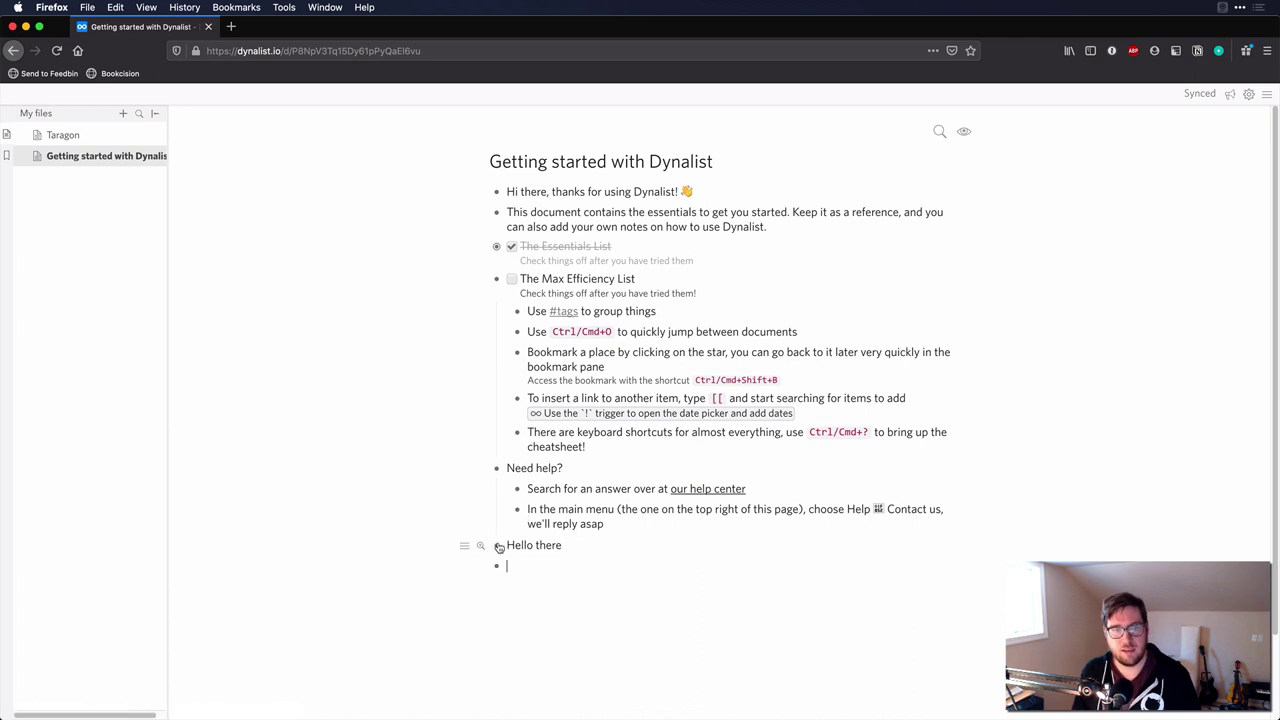
Step: Zoom into the "Hello there" bullet to add the child "Hi there", then collapse and re-expand the bullet in the full document
left_click(496, 545)
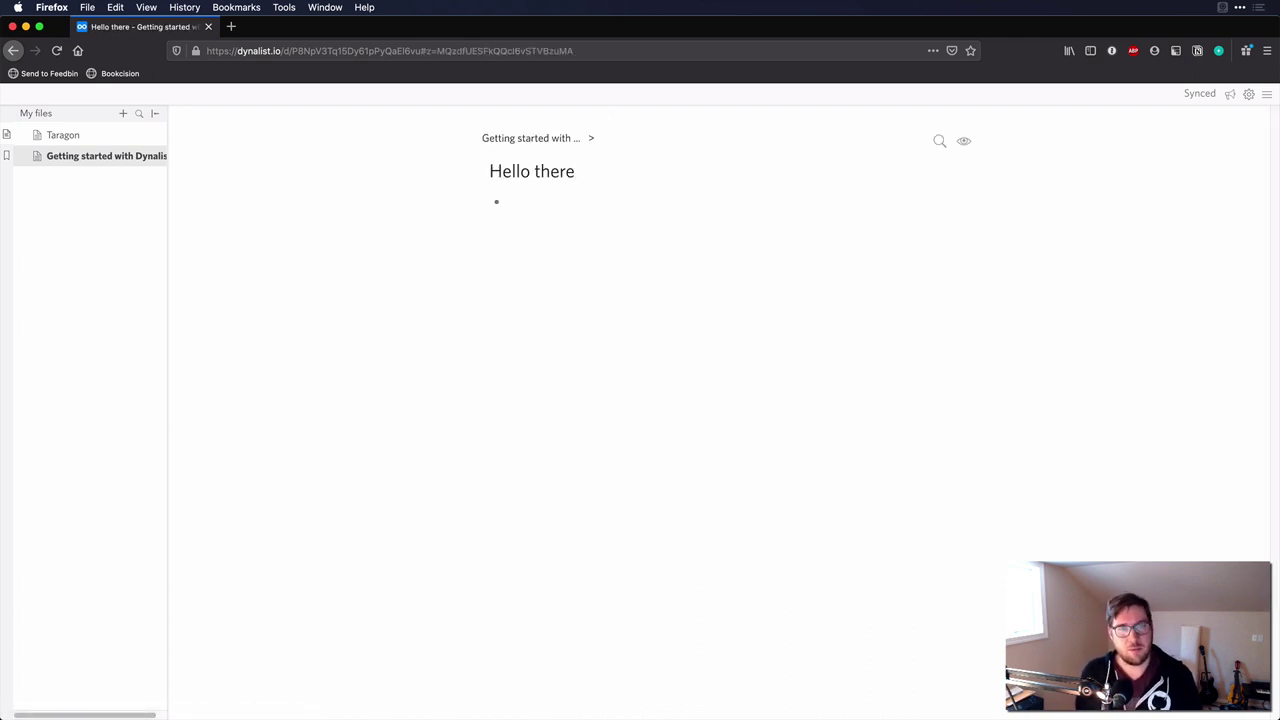
type("Hi there")
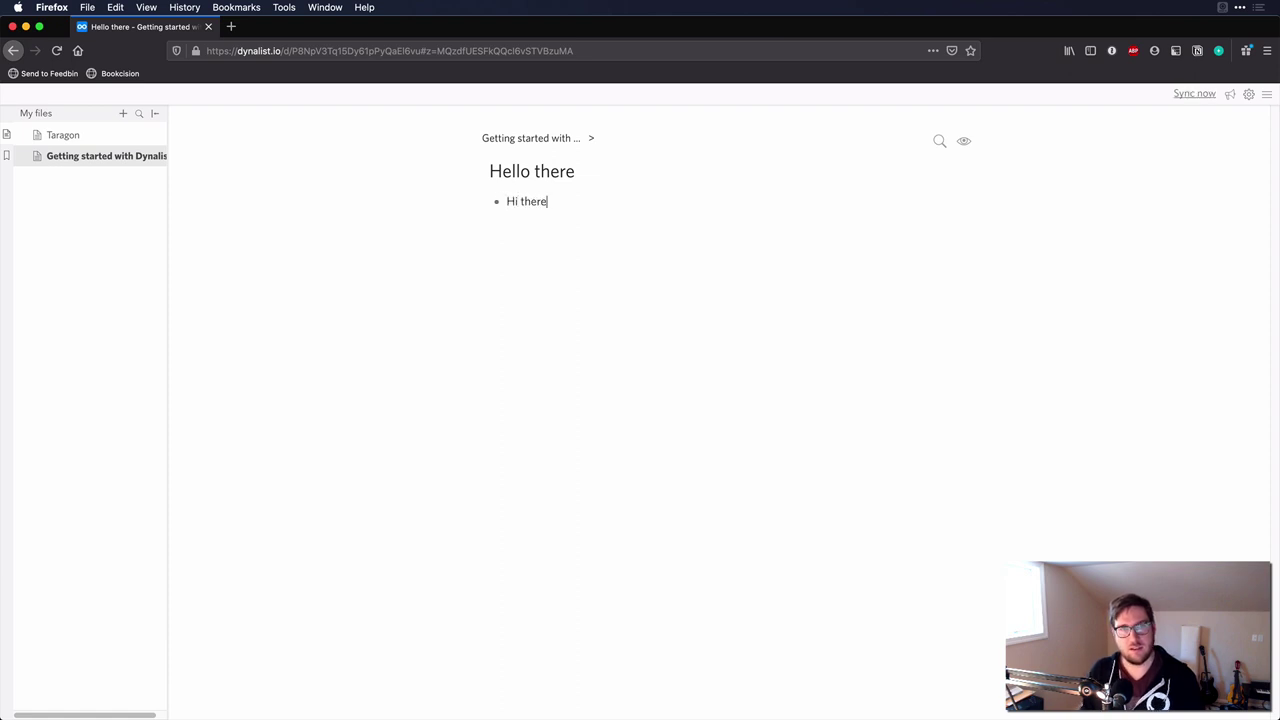
left_click(540, 139)
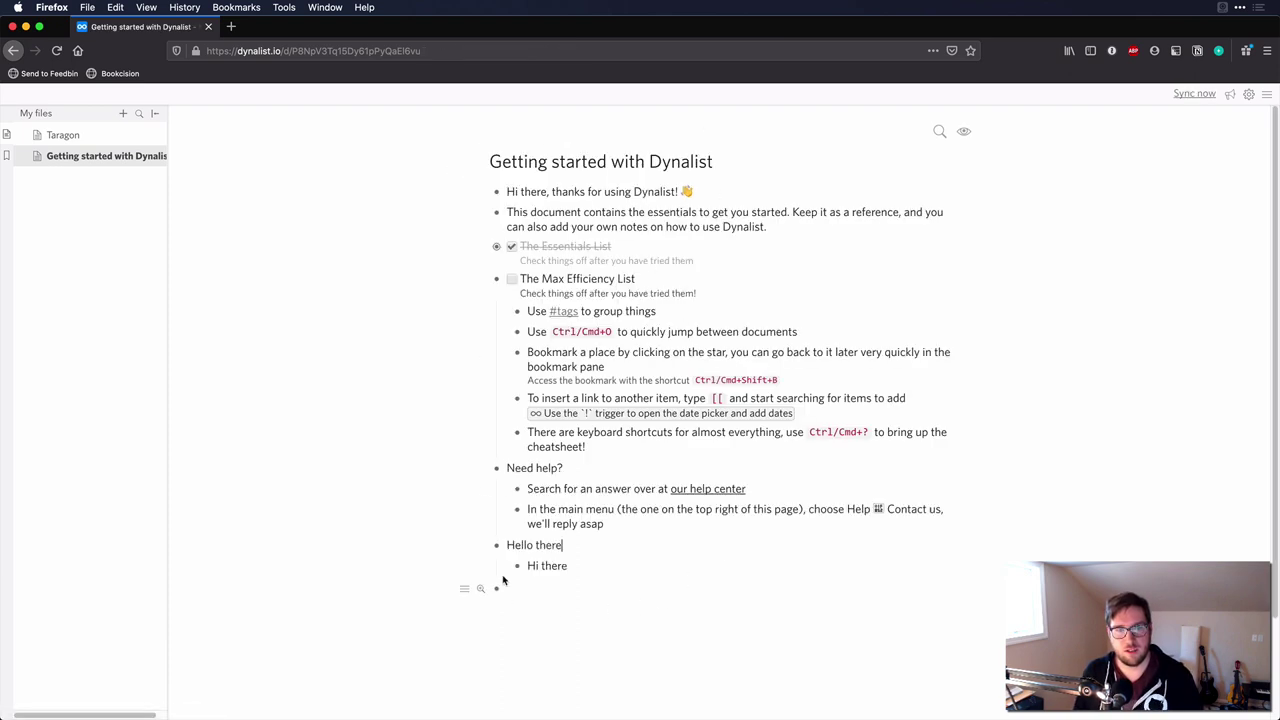
left_click(496, 545)
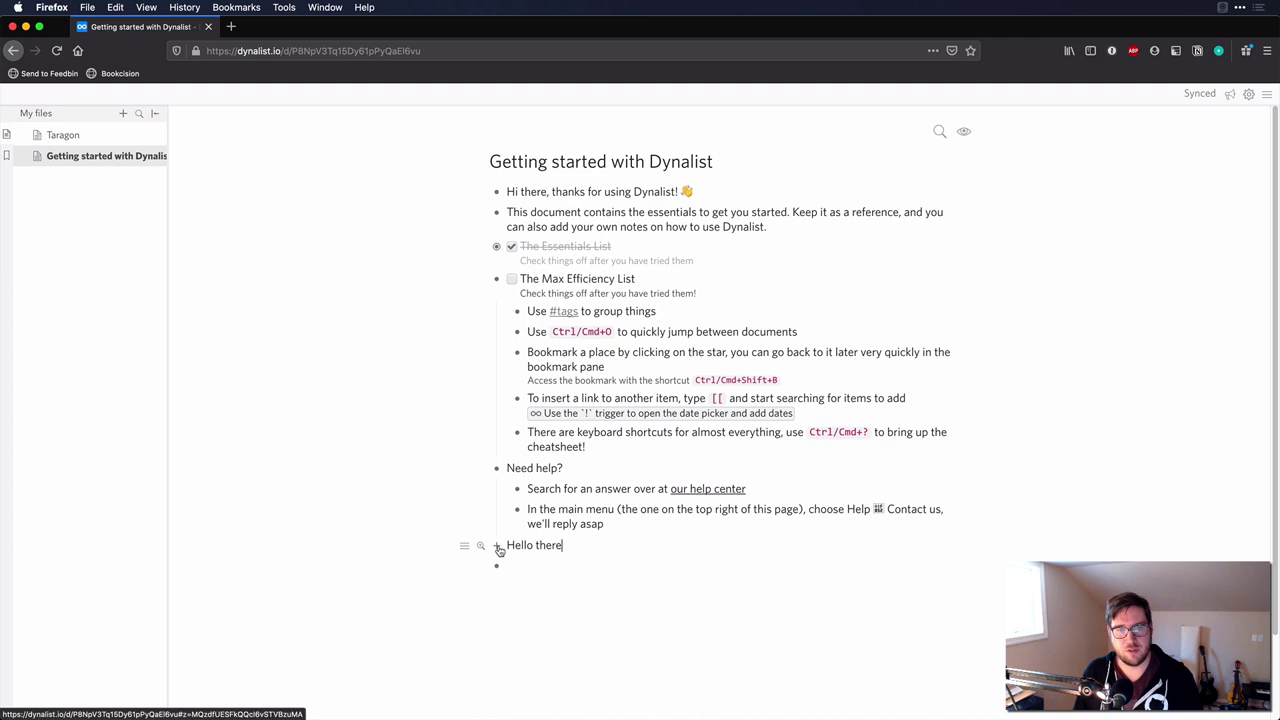
left_click(496, 545)
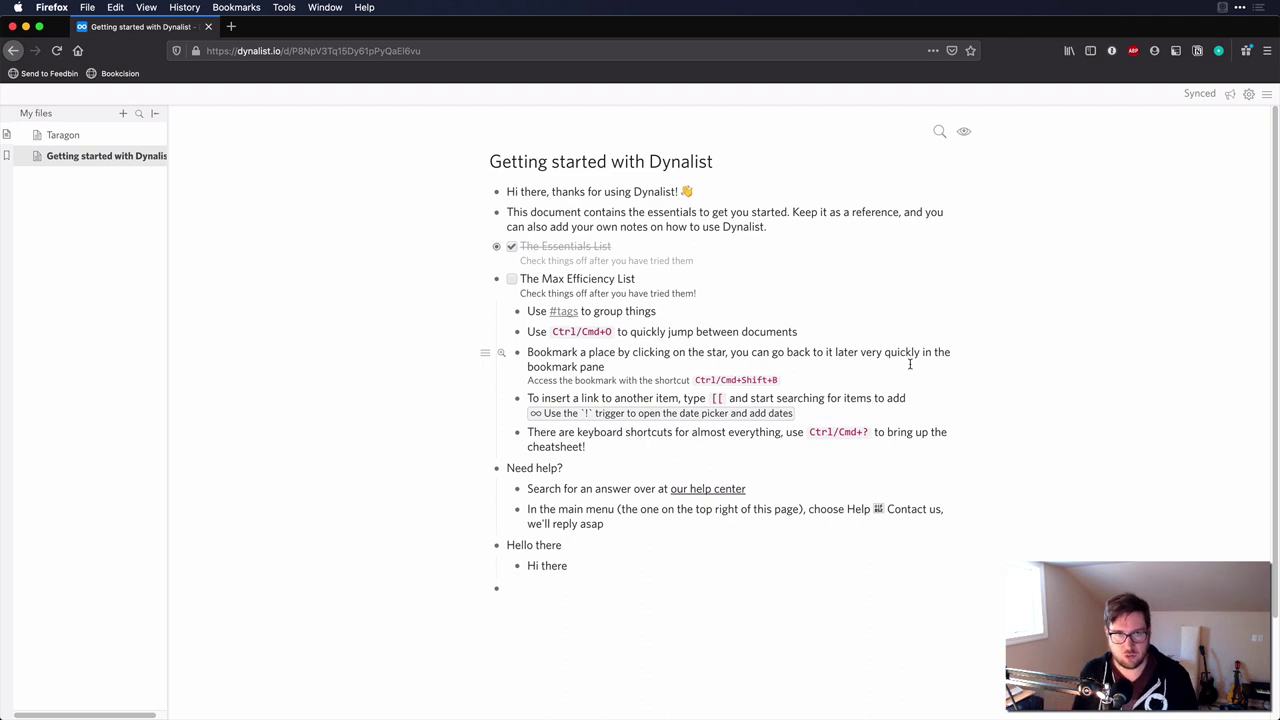
Step: Search all documents for #tags, then return to the unfiltered Getting started document
left_click(563, 313)
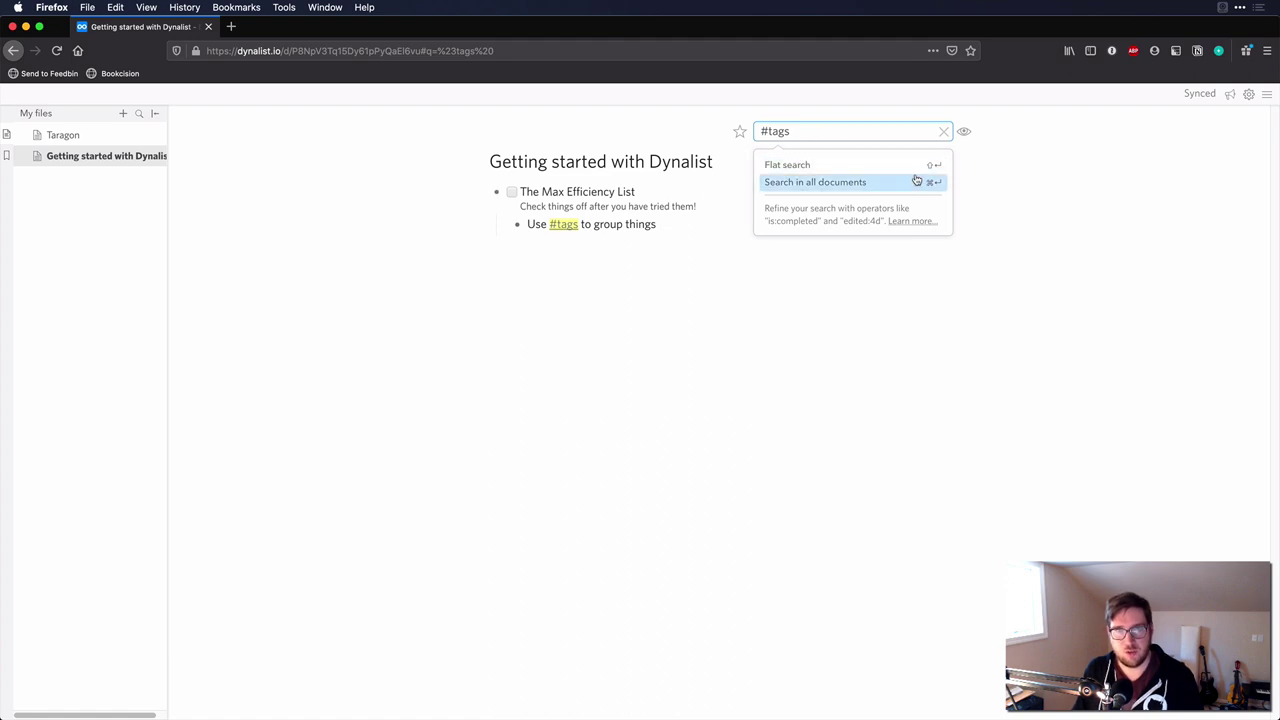
left_click(860, 182)
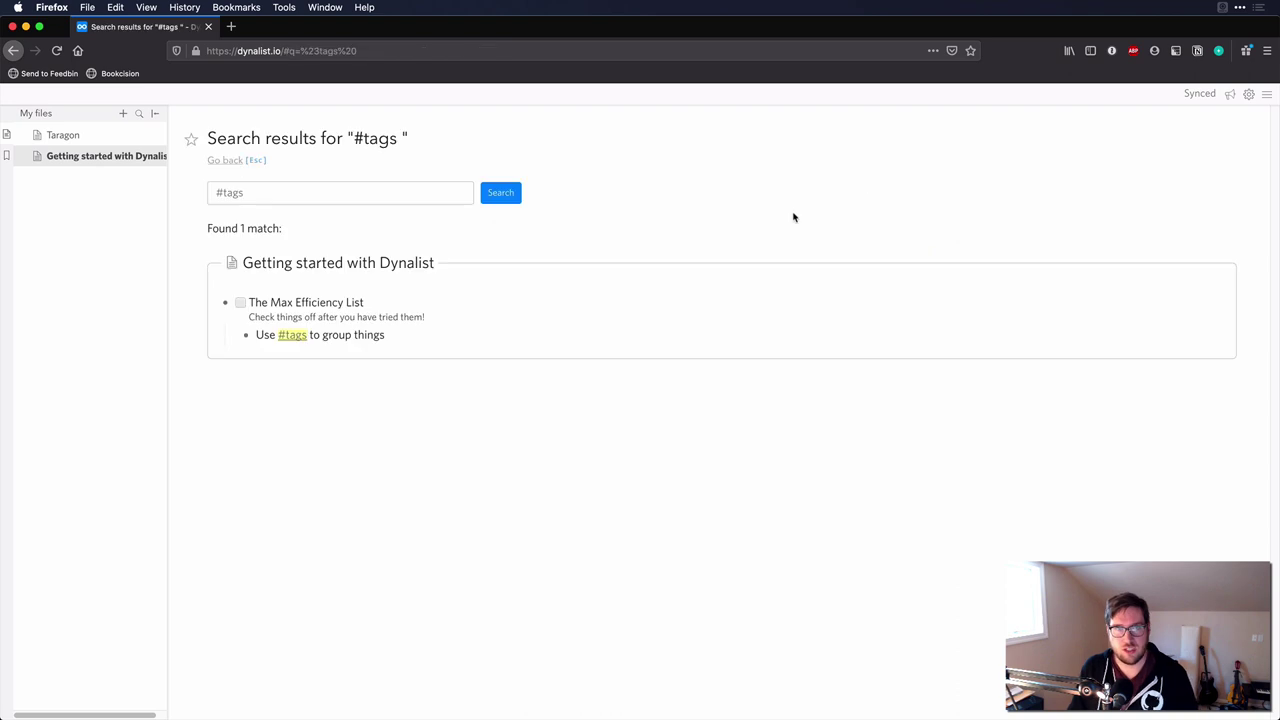
left_click(98, 162)
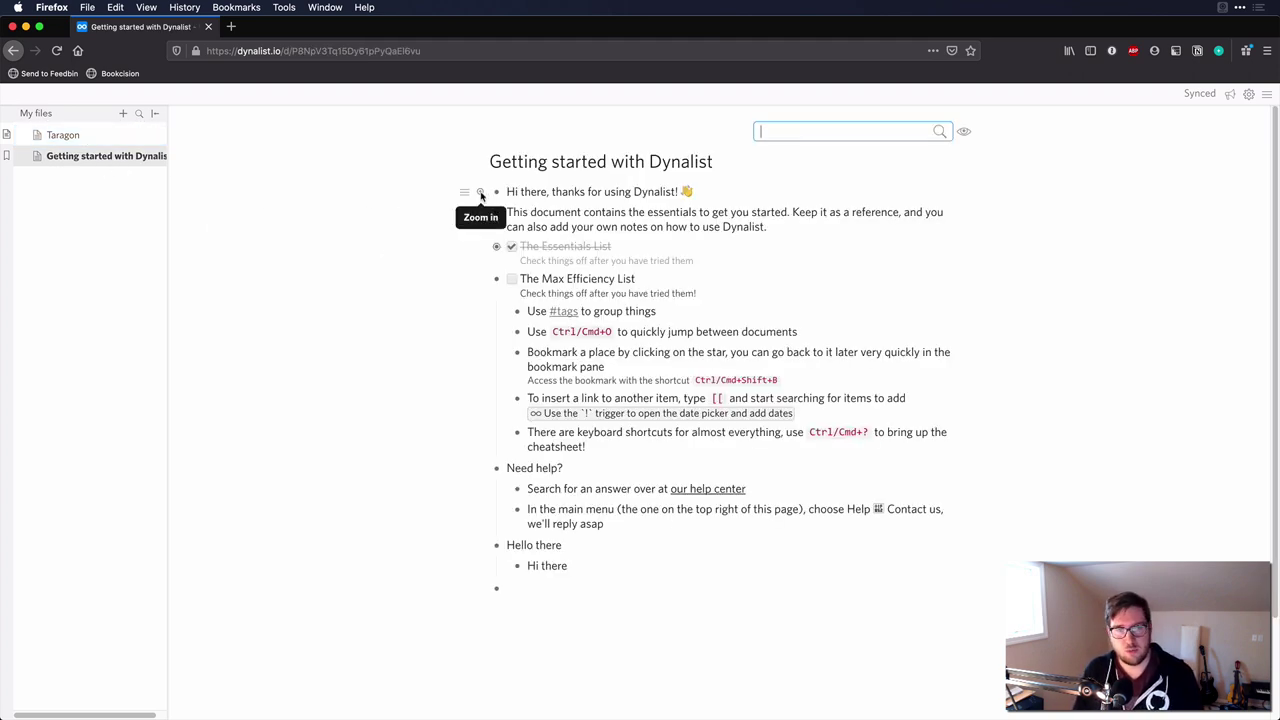
key("Escape")
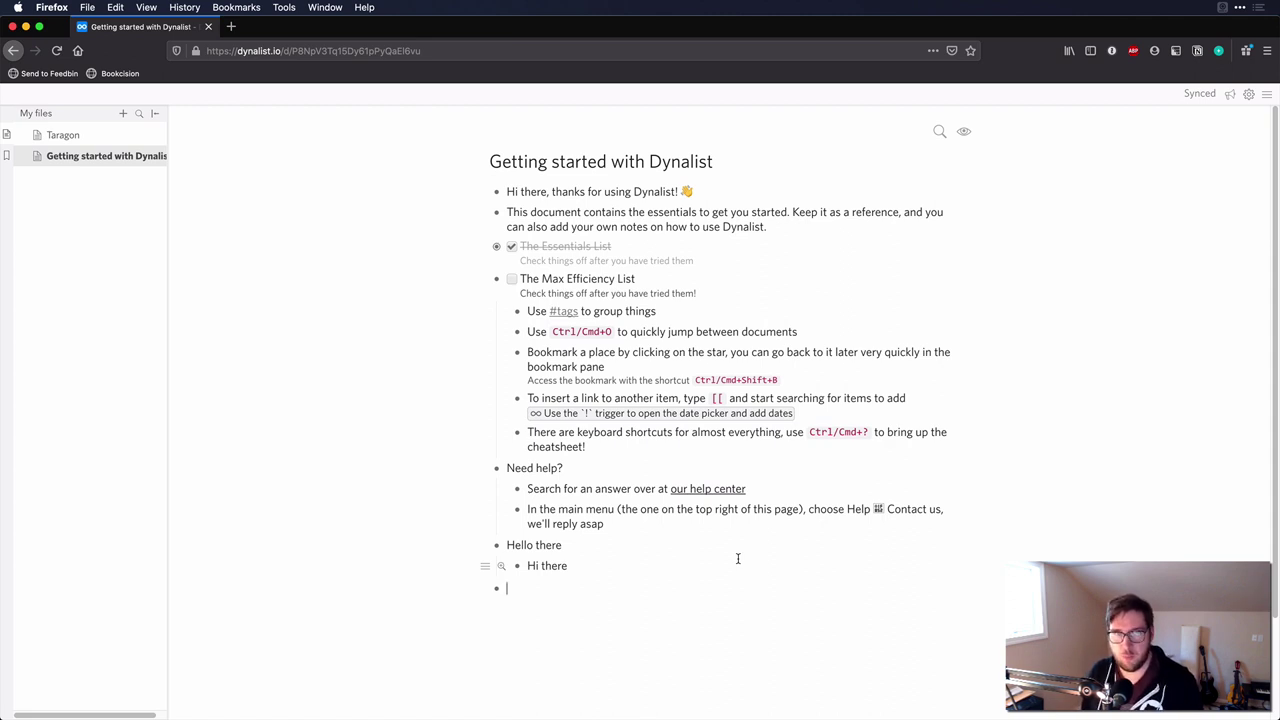
Step: Insert an autocompleted link to The Essentials List in the empty last bullet, and test it by following it and returning to the document
type("[[")
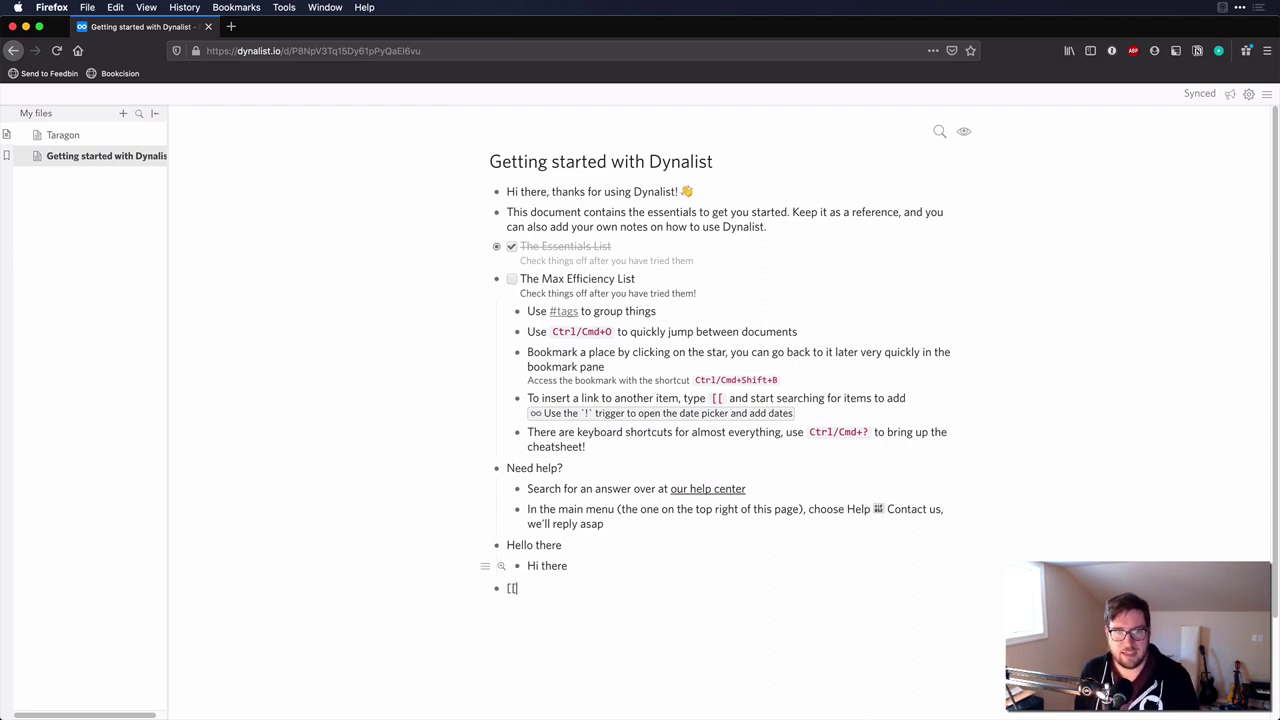
type("ess")
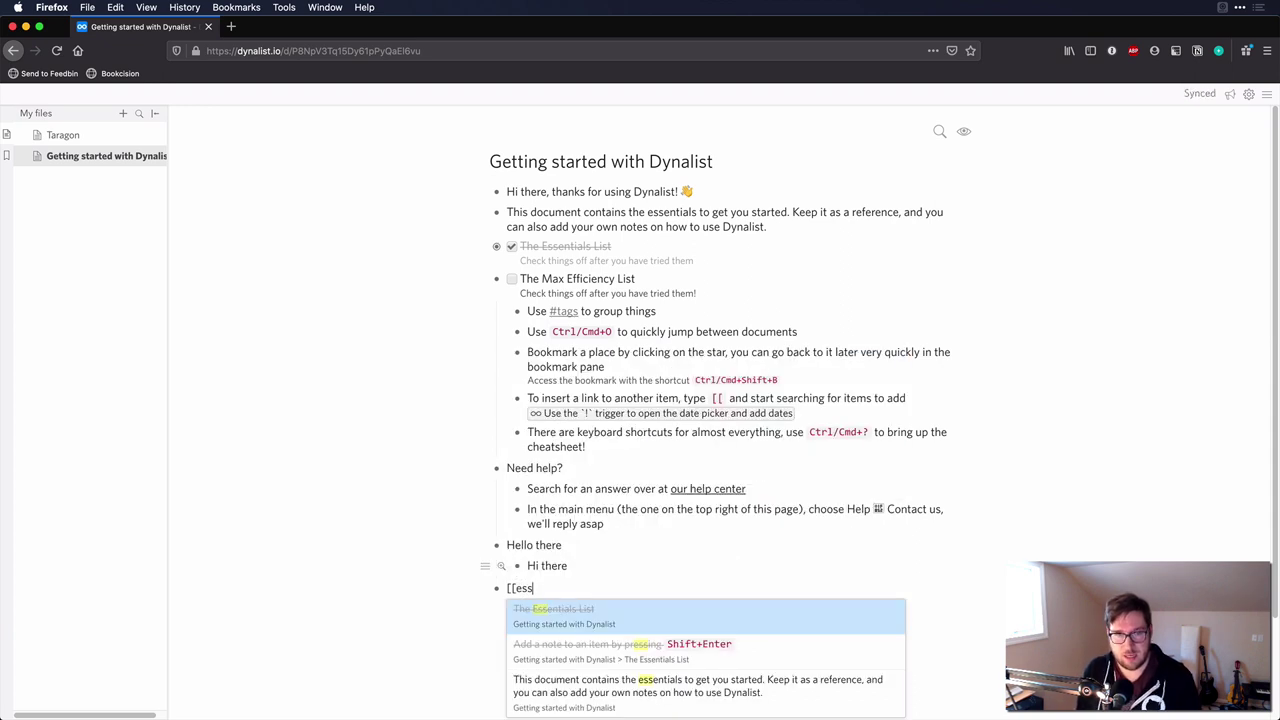
left_click(614, 620)
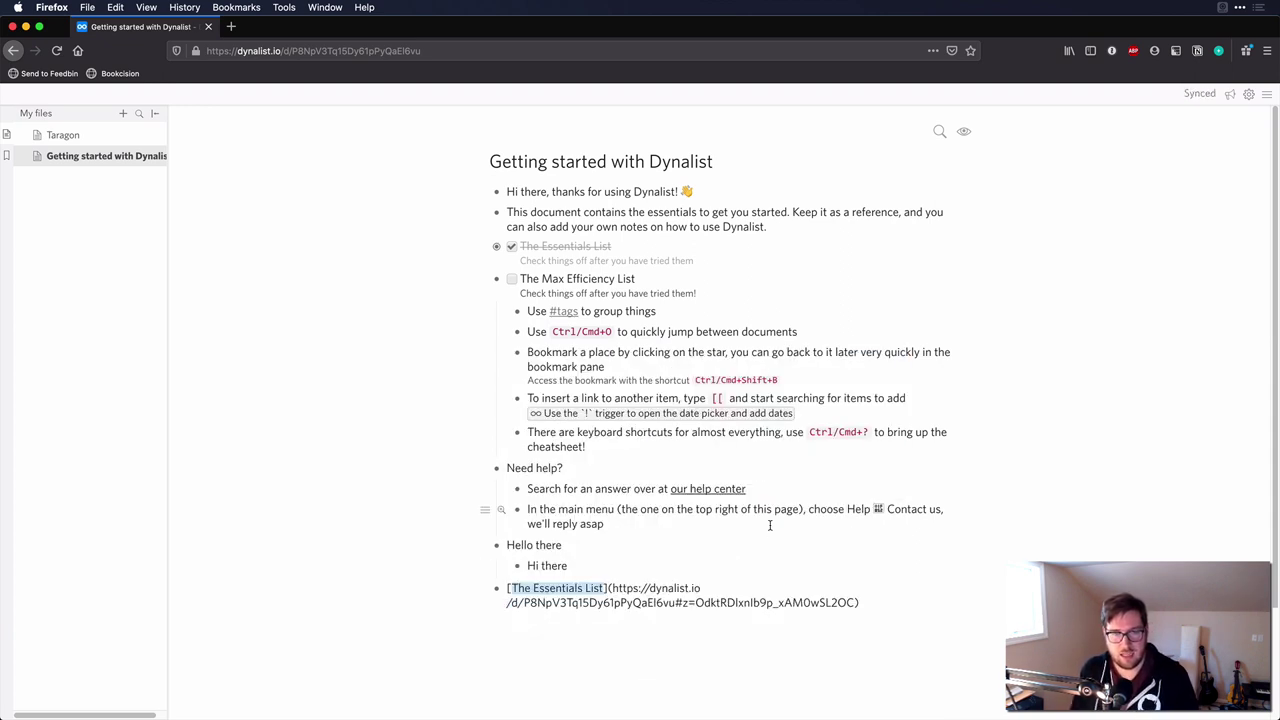
left_click(584, 564)
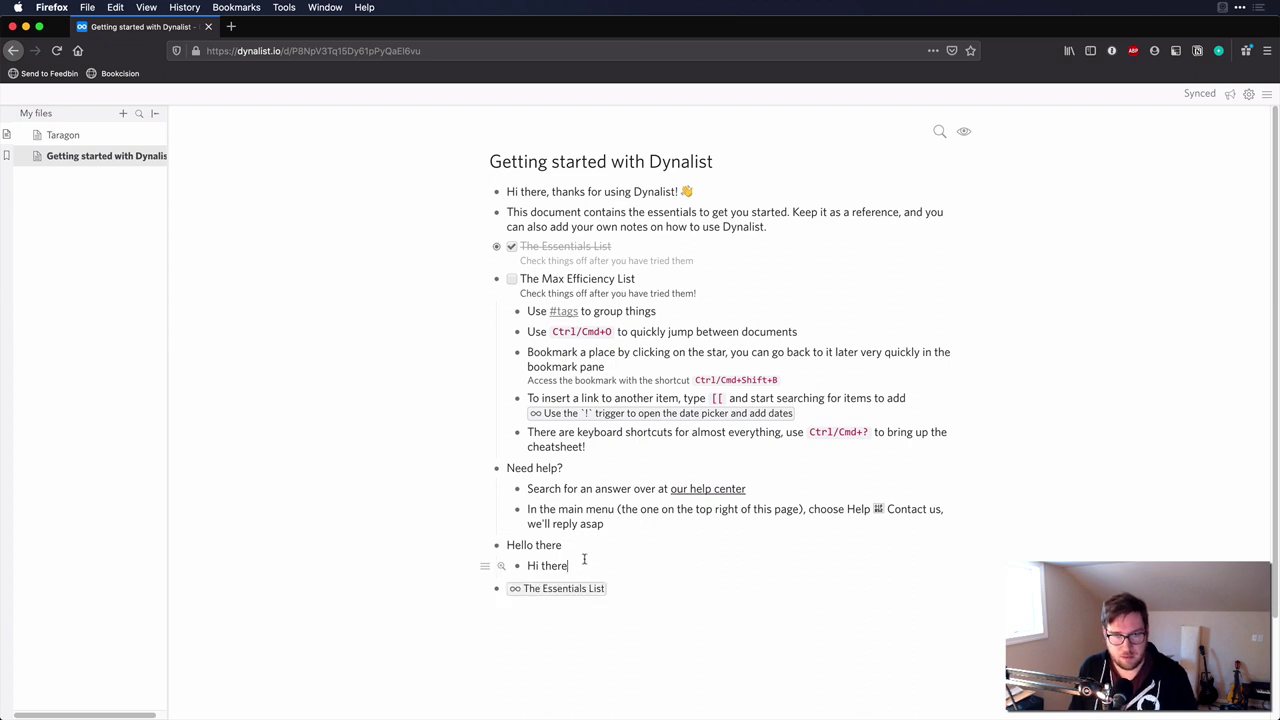
left_click(568, 591)
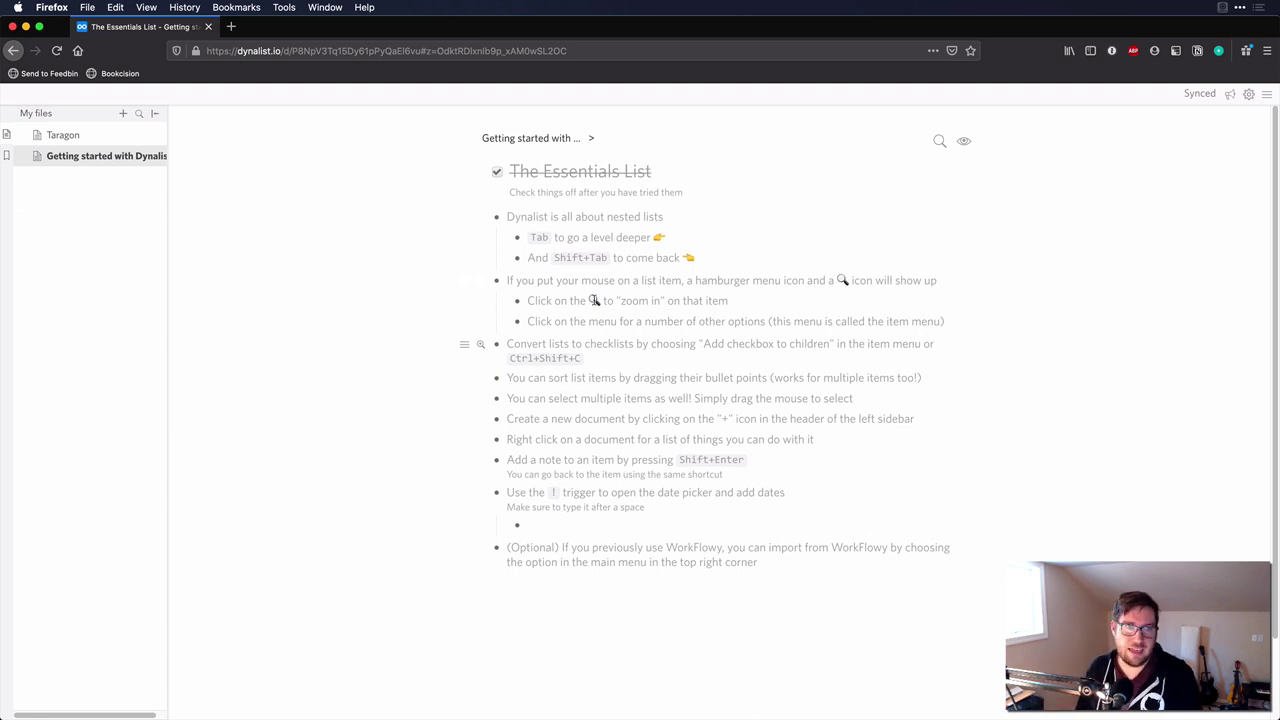
left_click(540, 138)
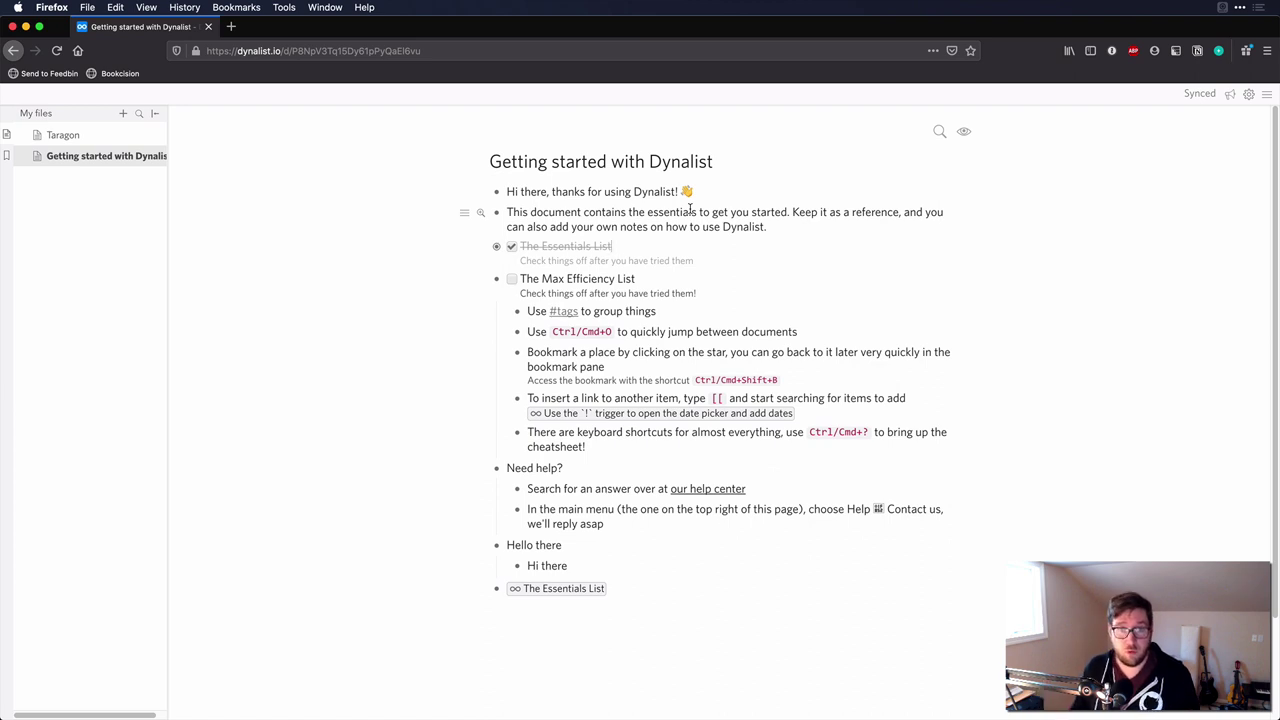
Step: Open the shortcuts and formatting reference, look through its triggers, formatting and shortcut lists, and close it
left_click(1266, 95)
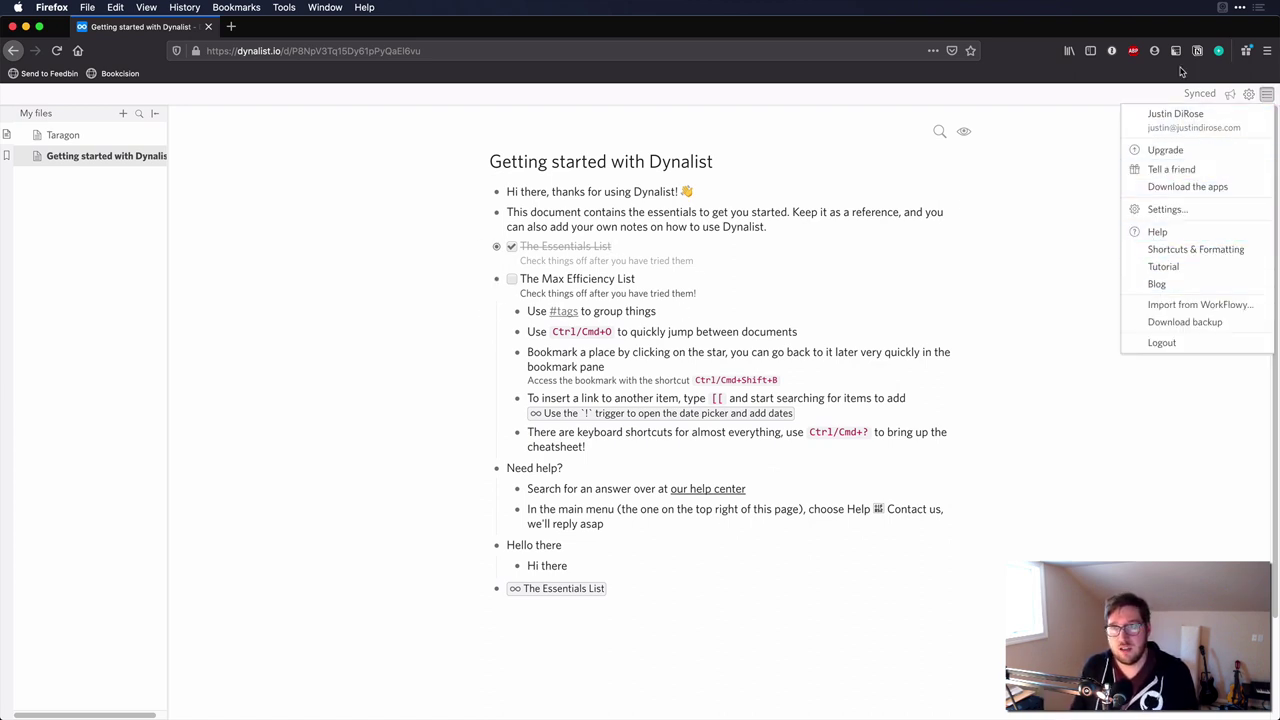
left_click(1192, 251)
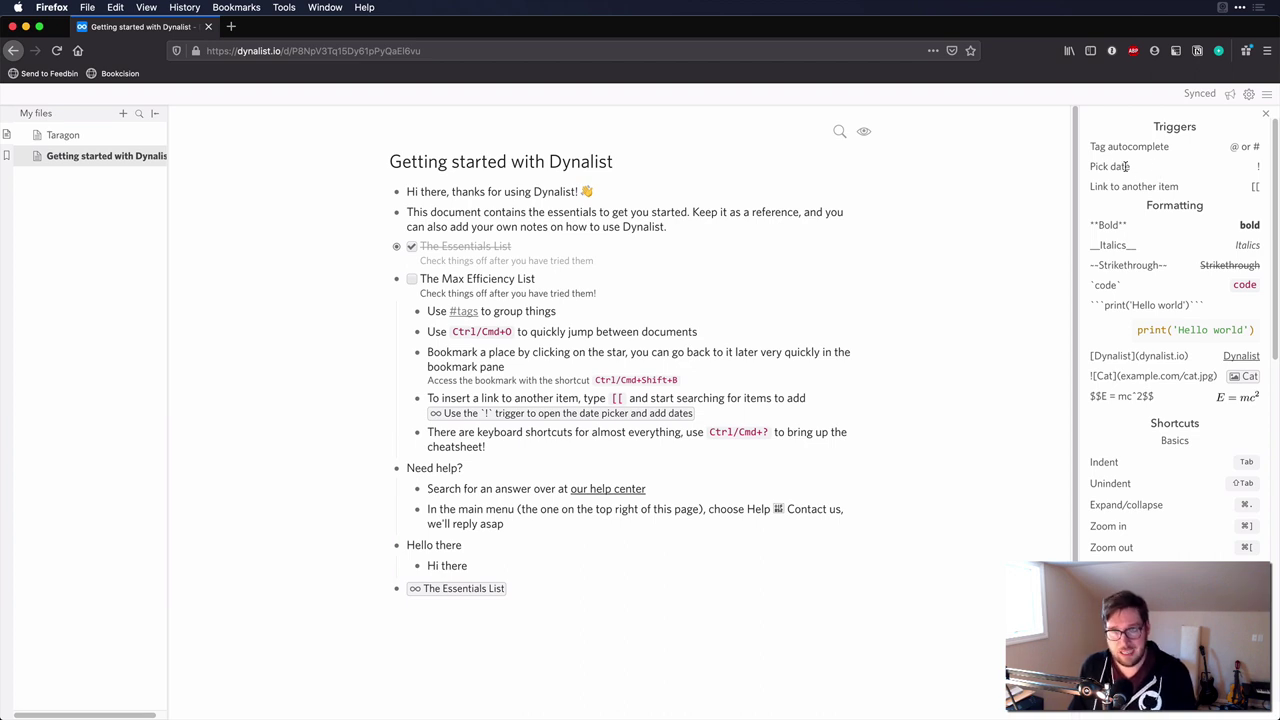
scroll(1126, 552, "down", 10)
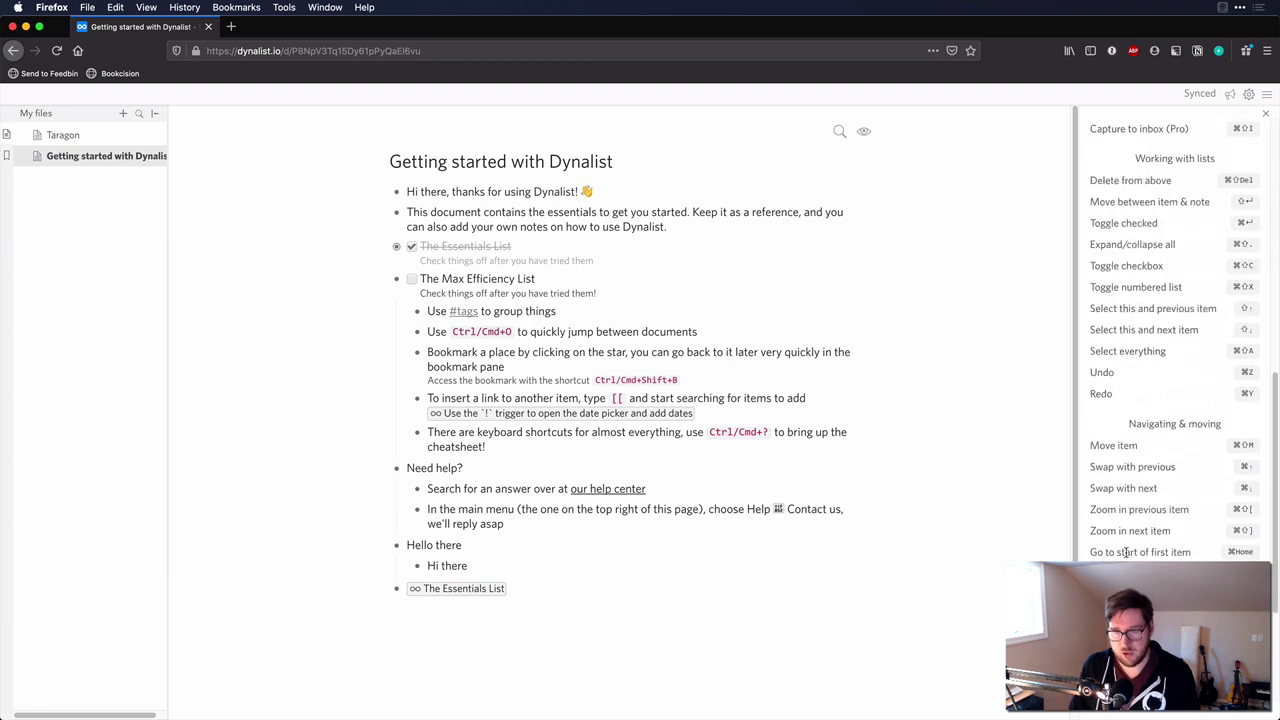
scroll(1126, 552, "down", 3)
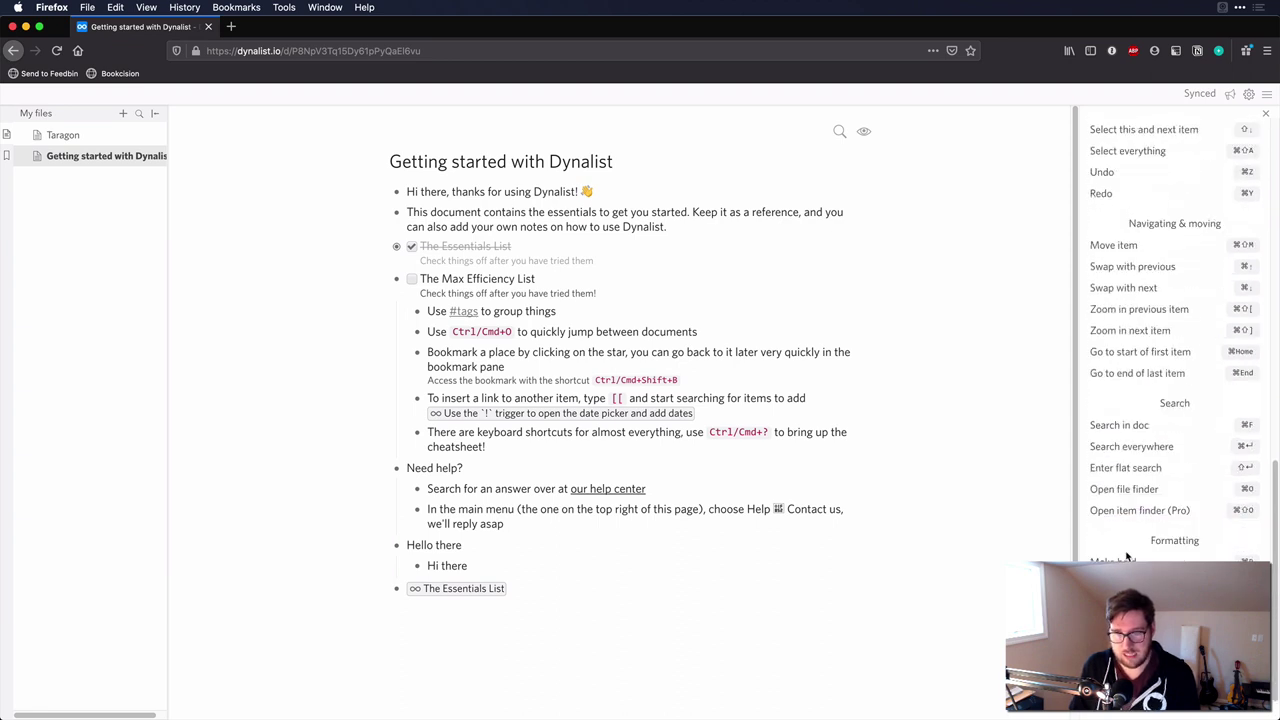
left_click(1266, 118)
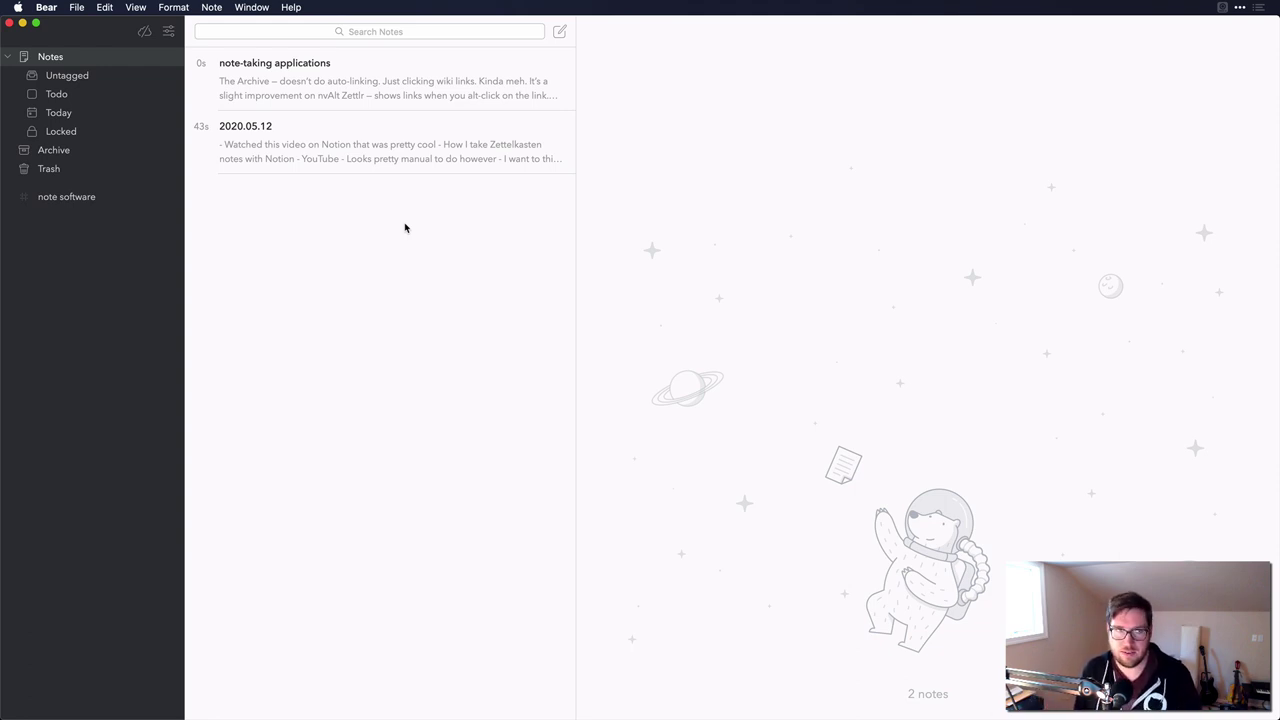
Step: In Bear, follow the link in note 2020.05.12 to note-taking applications and insert an autocompleted link back to 2020.05.12 at its end
left_click(409, 139)
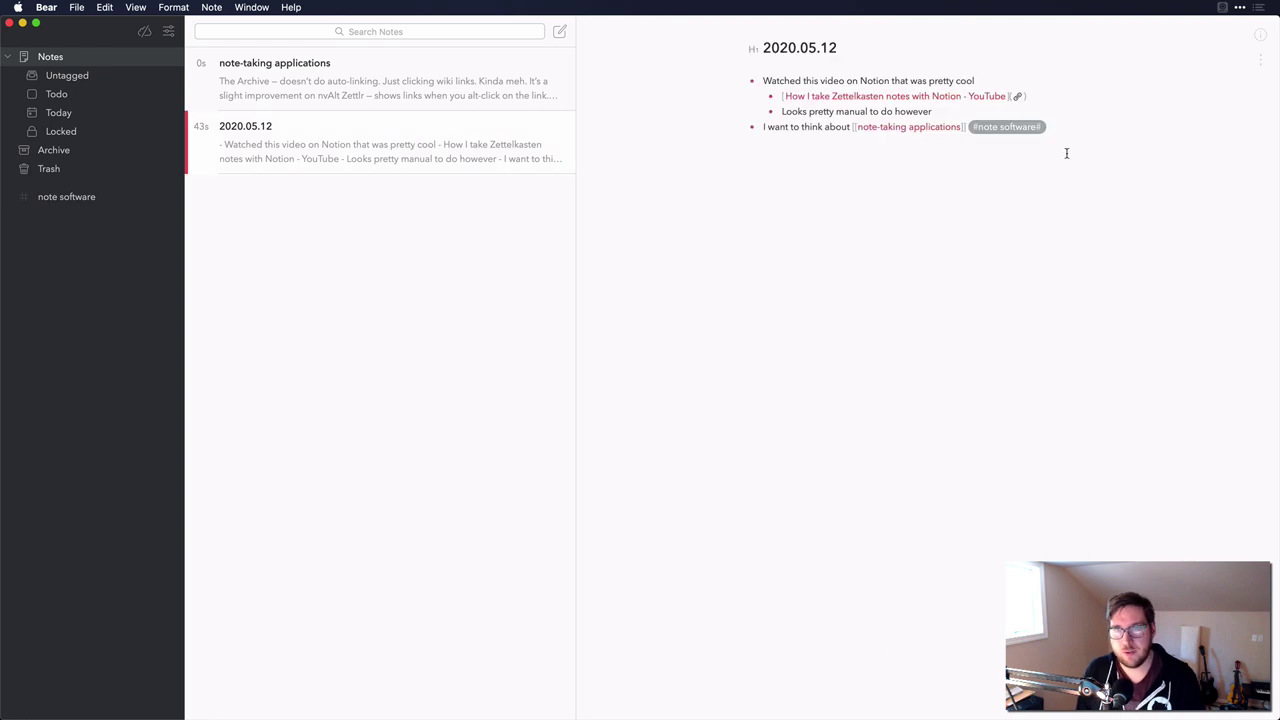
left_click(899, 128)
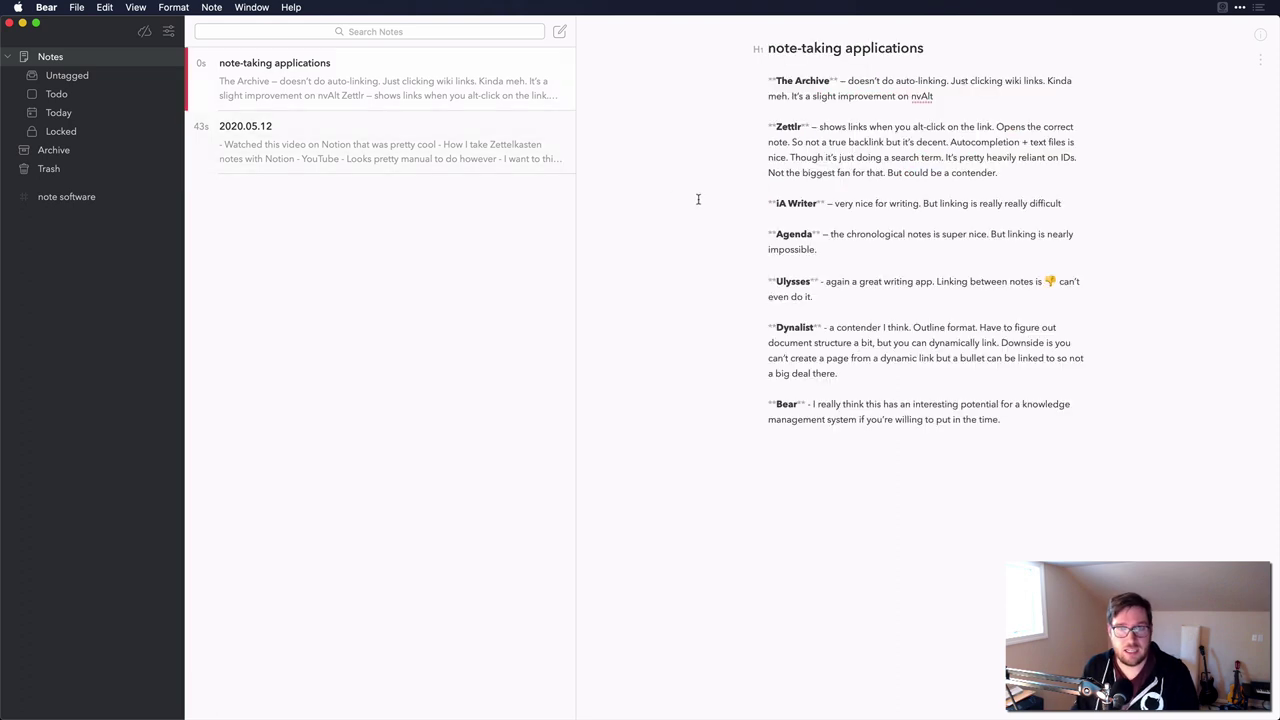
key("Return")
key("Return")
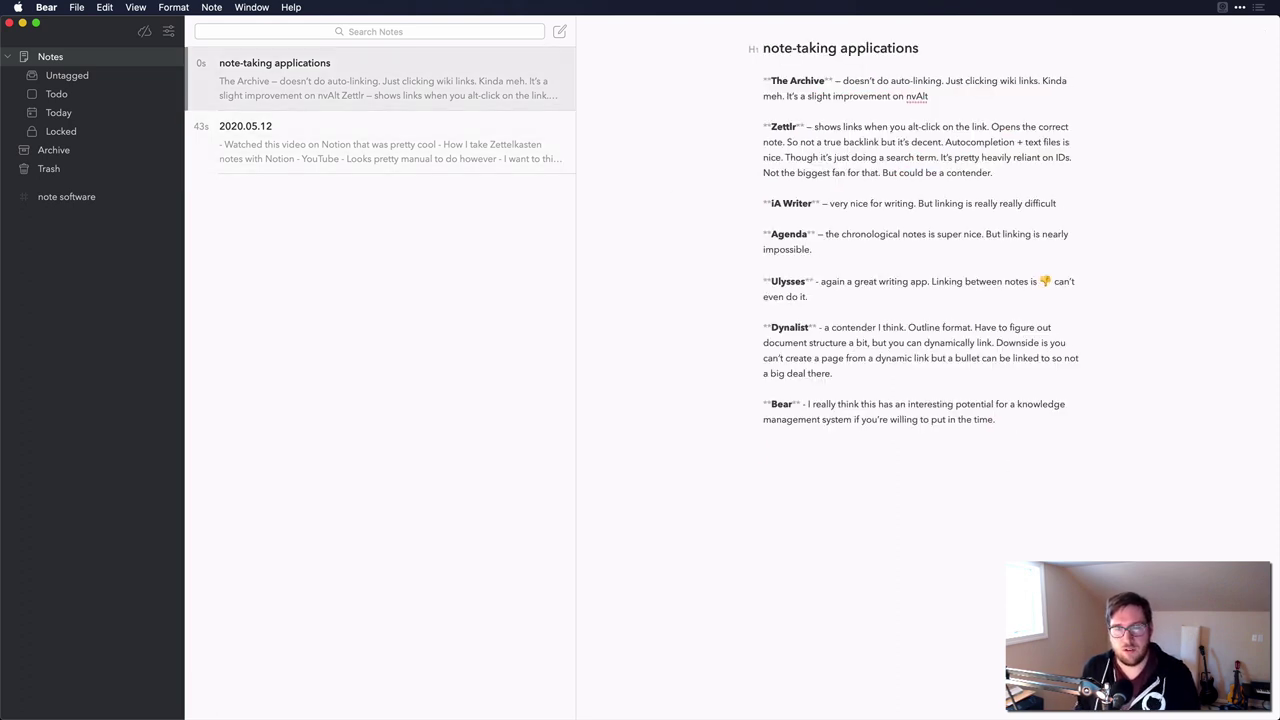
type("[[")
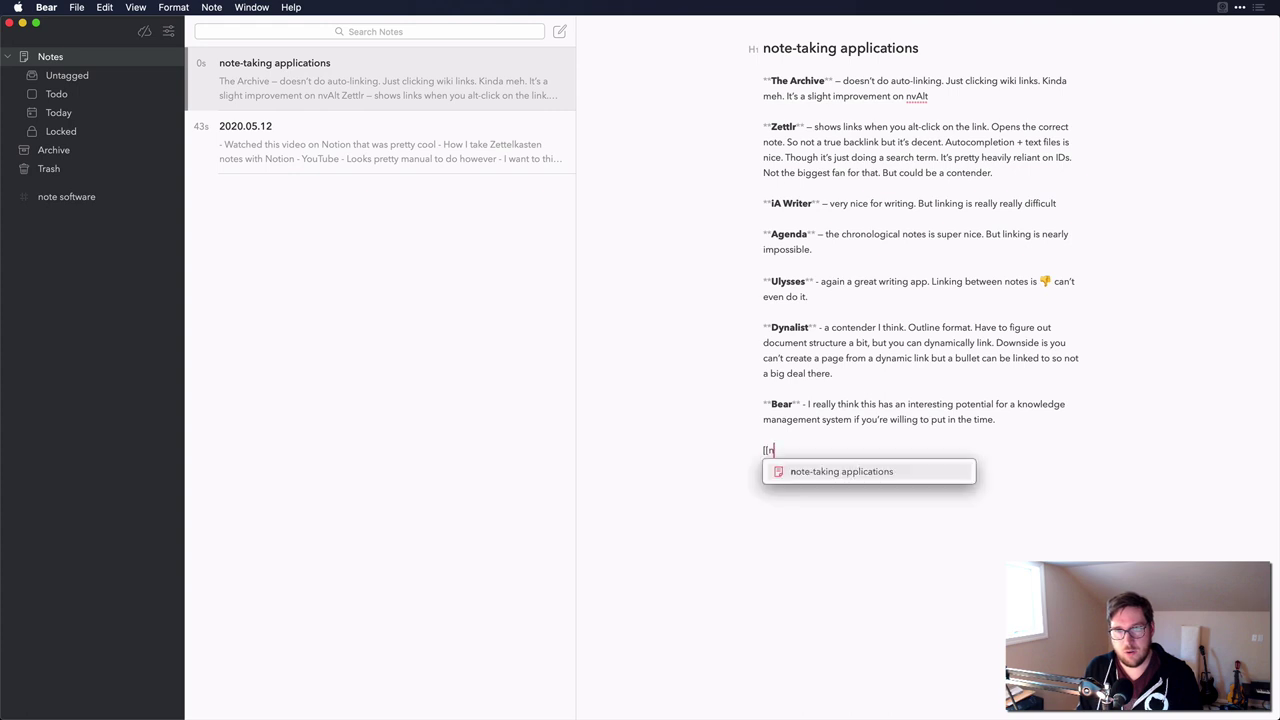
type("no")
key("BackSpace")
key("BackSpace")
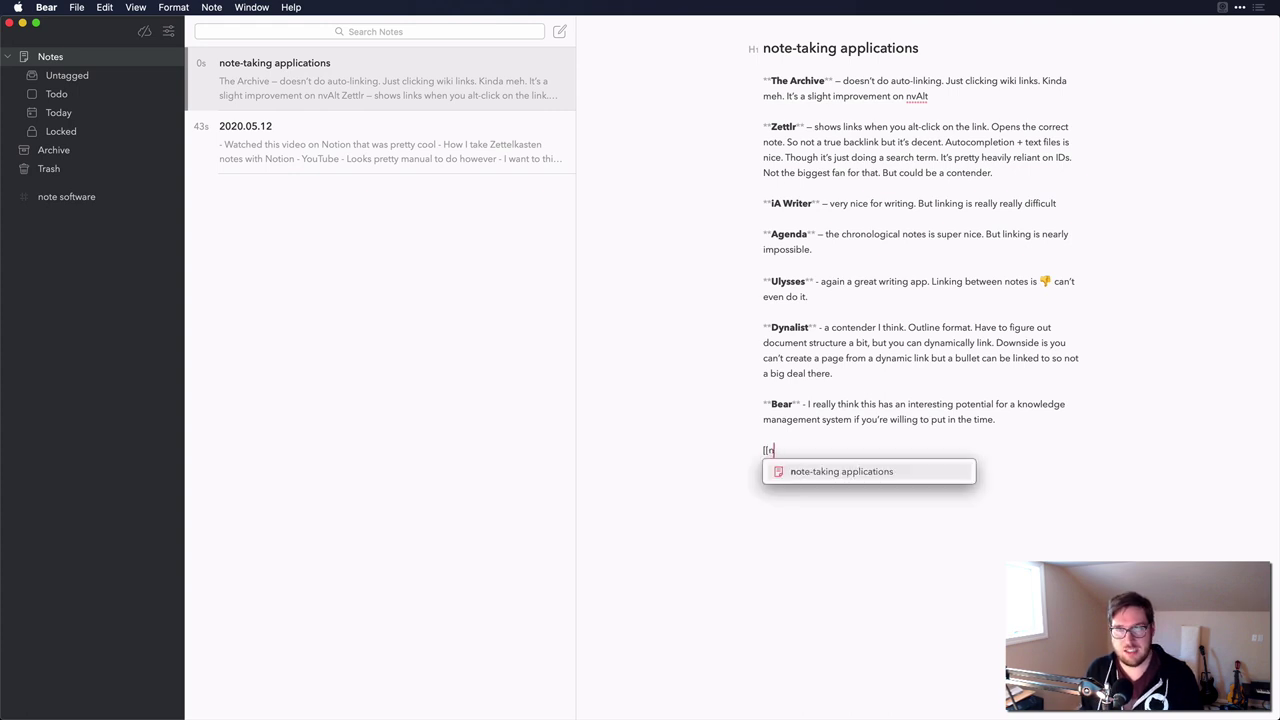
type("05")
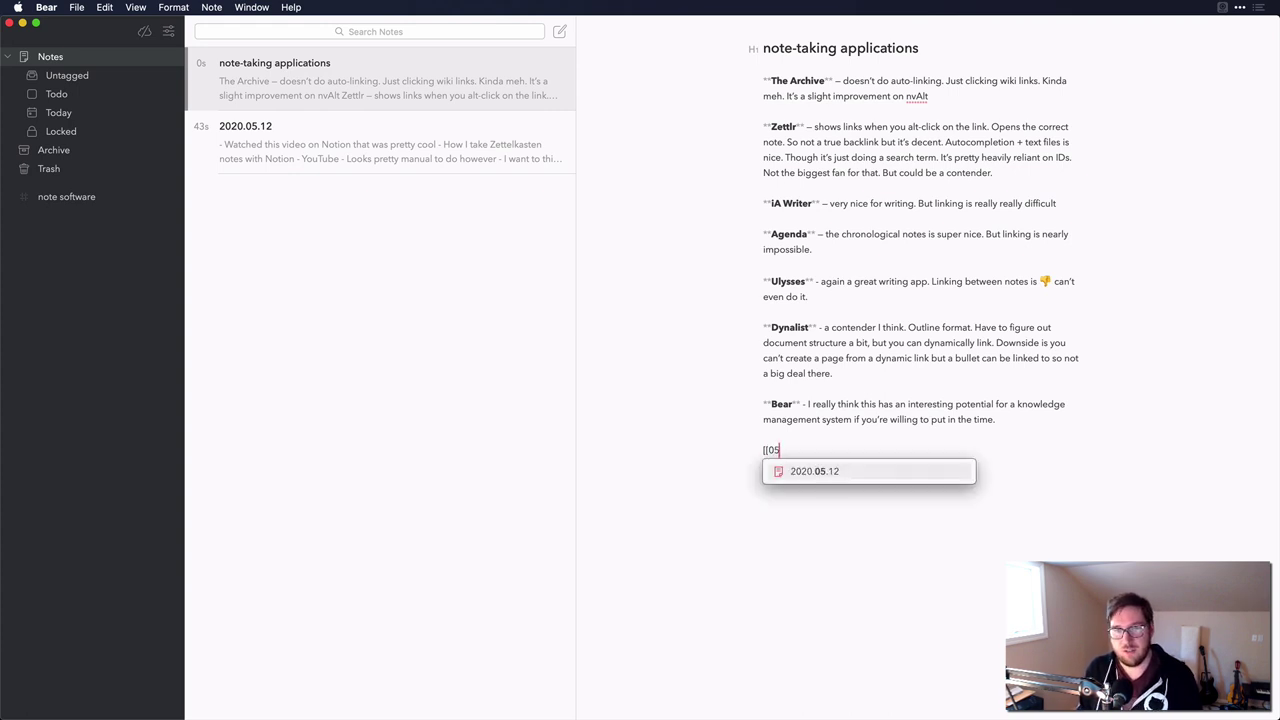
key("Return")
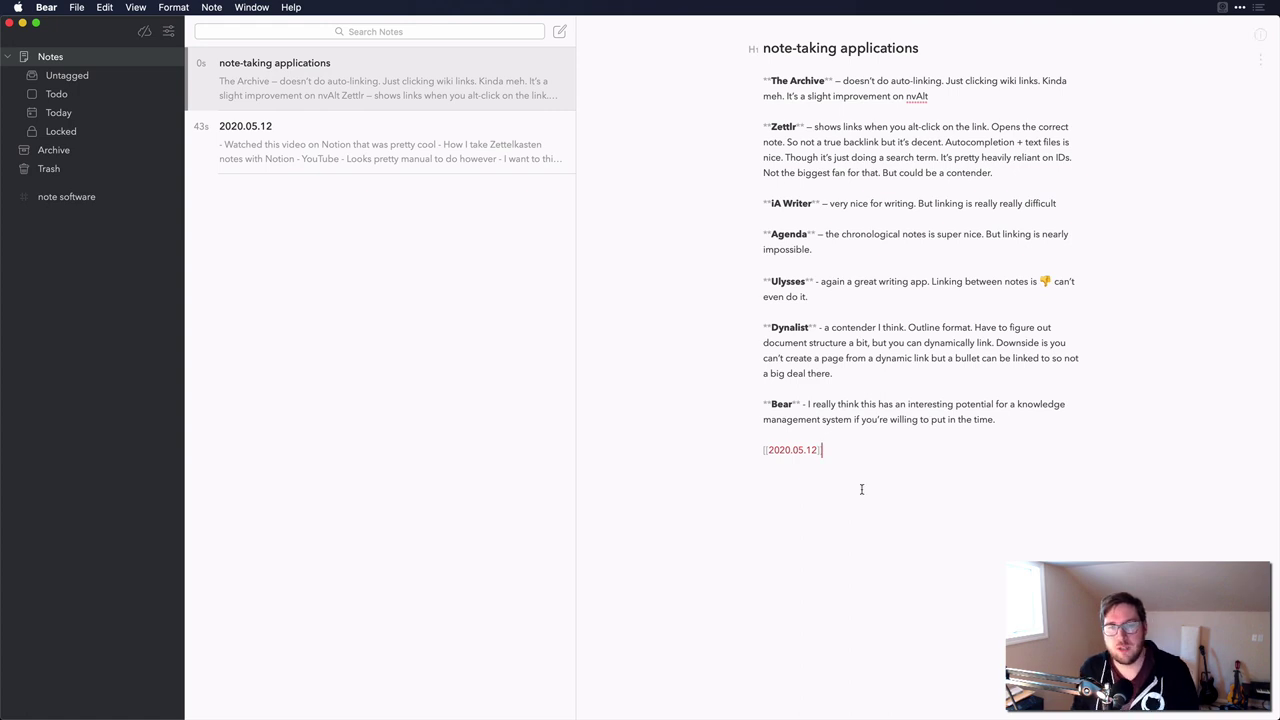
key("Return")
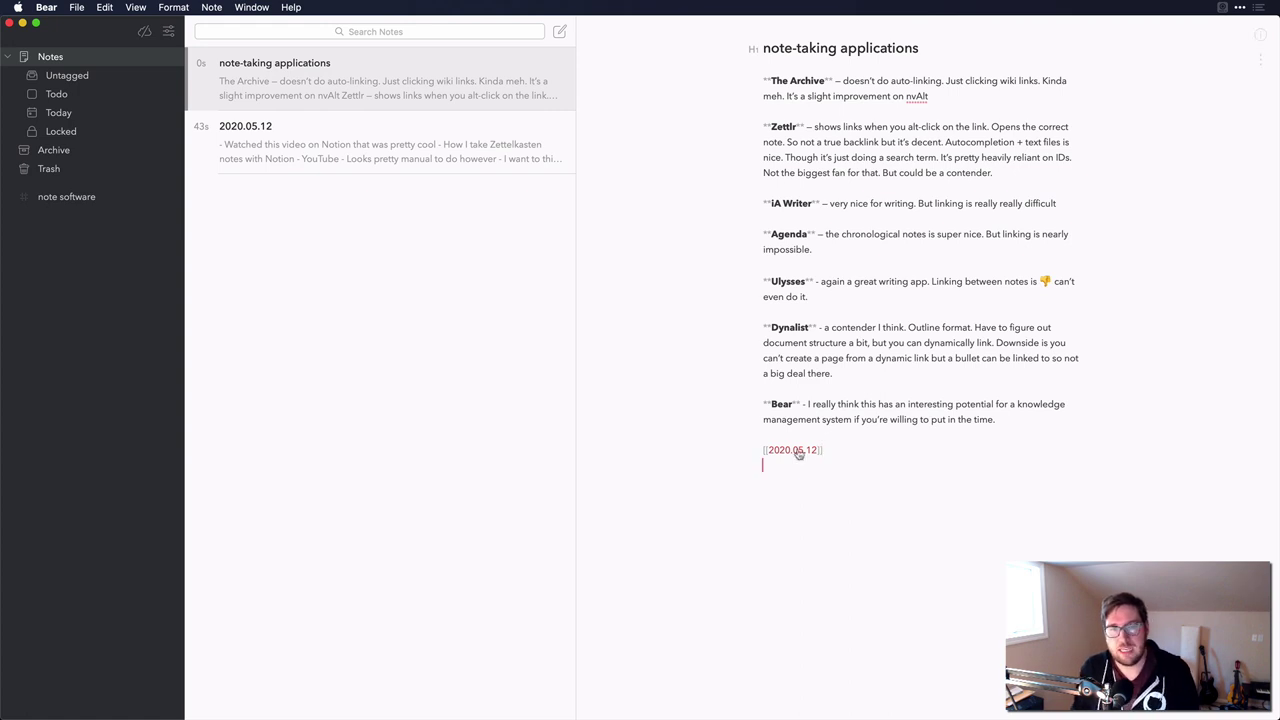
Step: Change the title of note 2020.05.12 to 2020.05.08
left_click(400, 144)
left_click(493, 90)
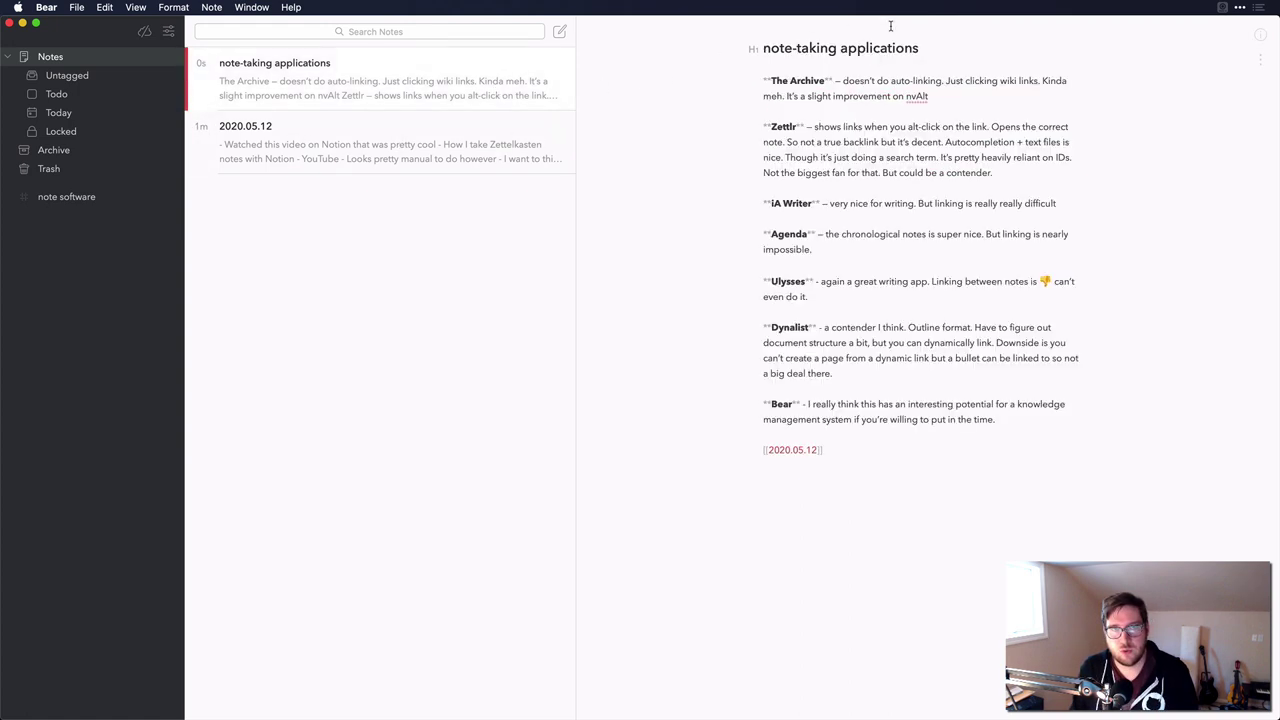
left_click(343, 154)
left_click(843, 47)
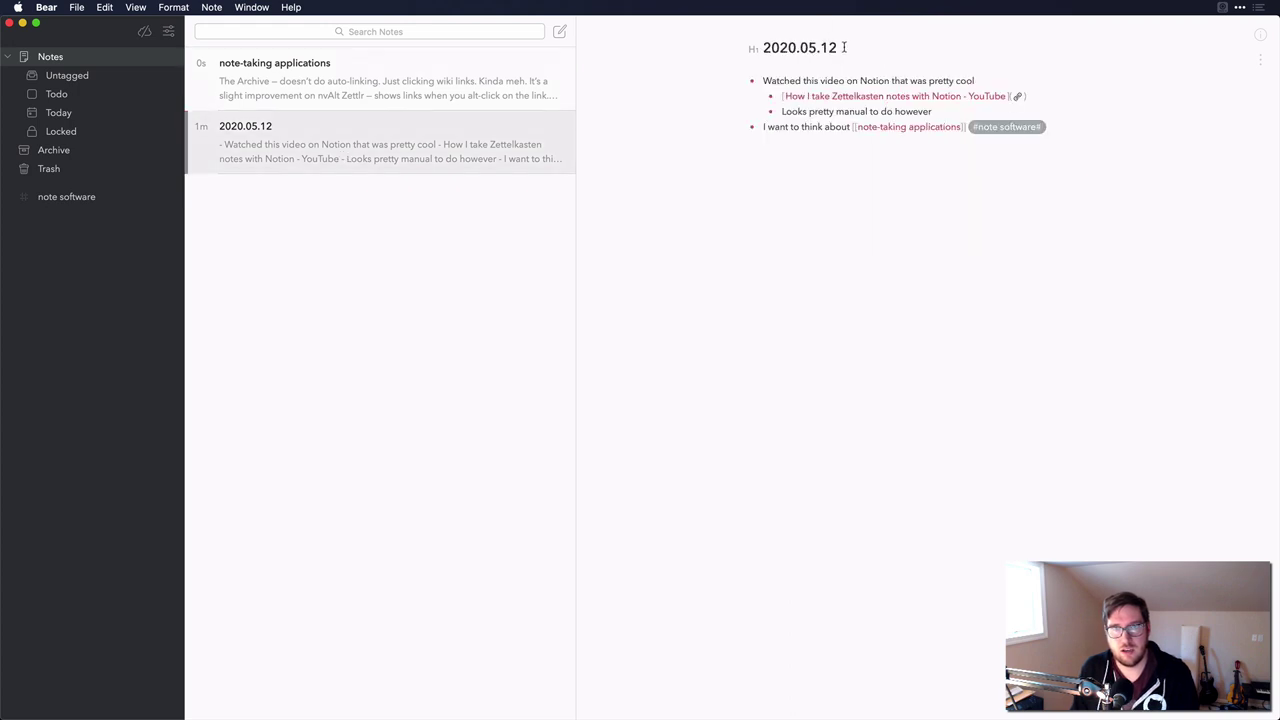
left_click_drag(840, 47, 823, 48)
type("08")
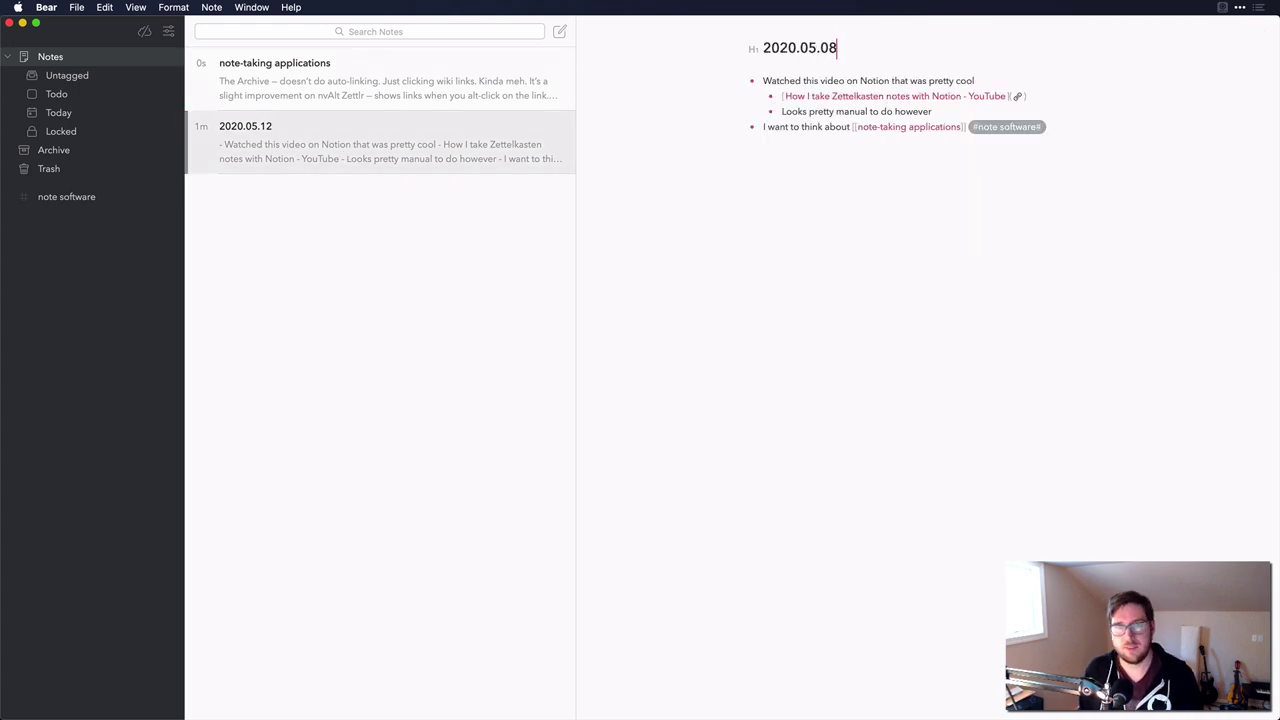
Step: In note-taking applications, add the existing note software tag on a new line beneath the 2020.05.08 link
left_click(430, 98)
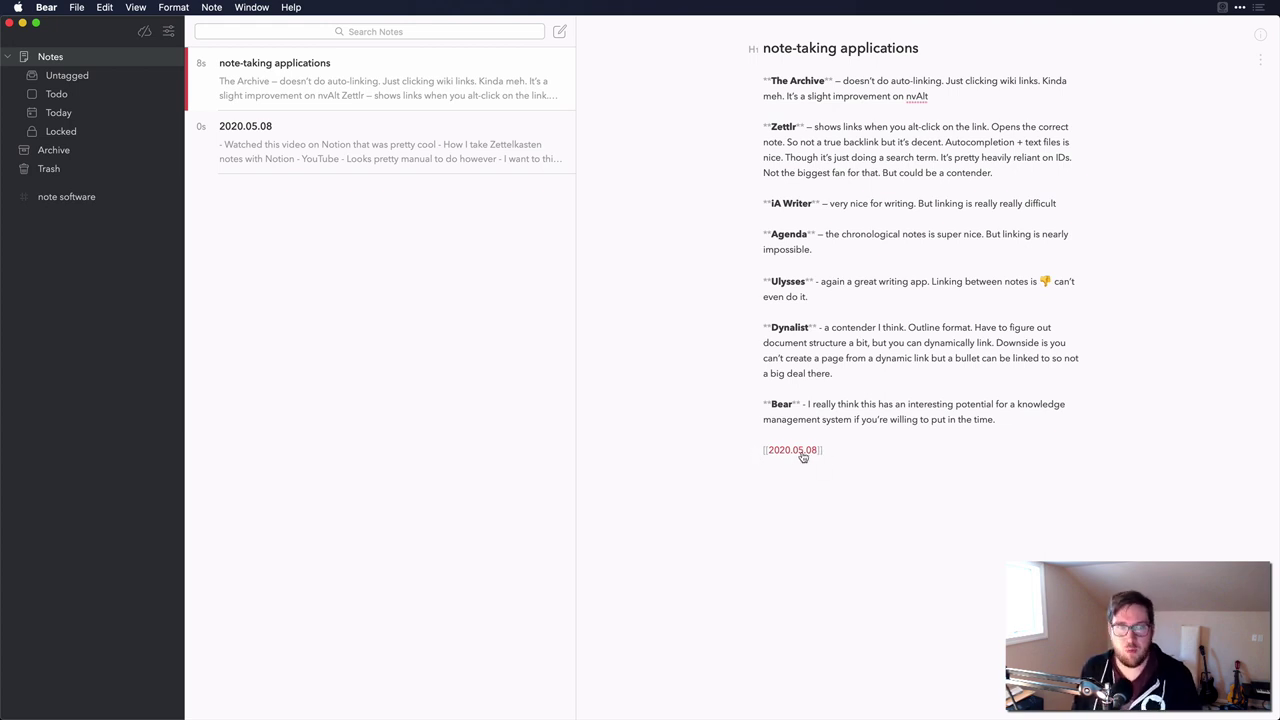
left_click(836, 450)
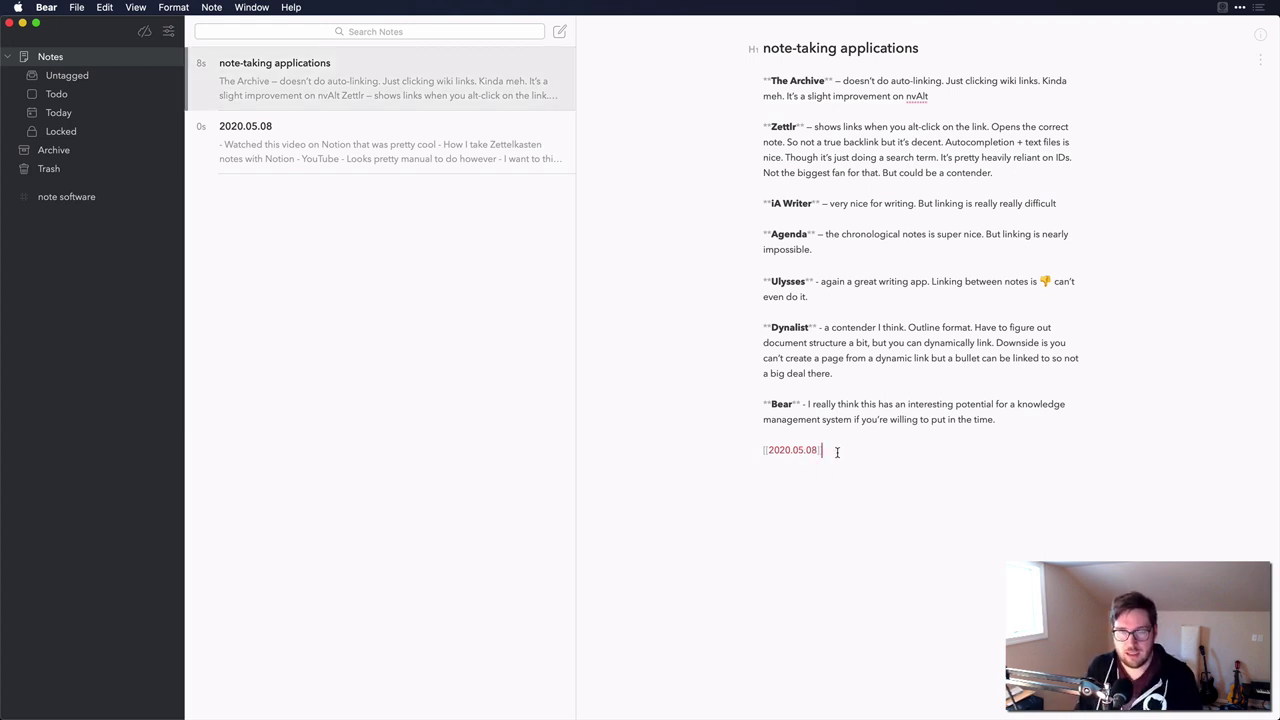
key("Return")
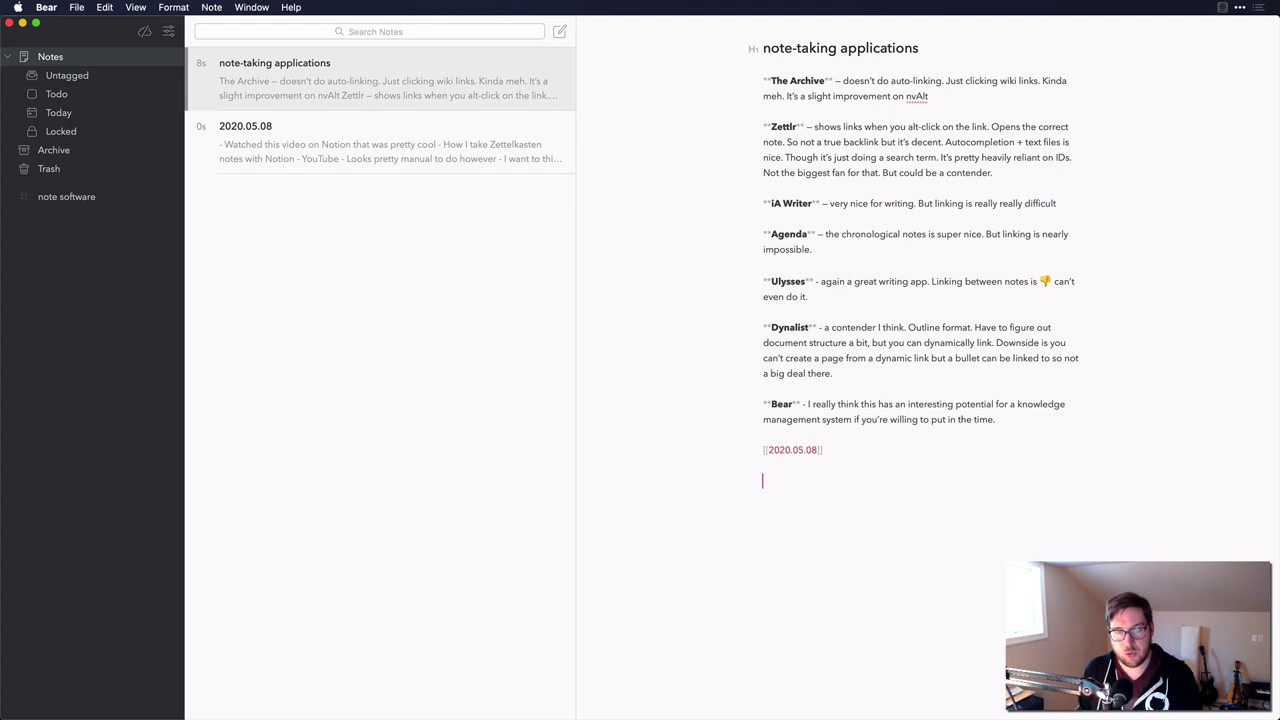
type("#")
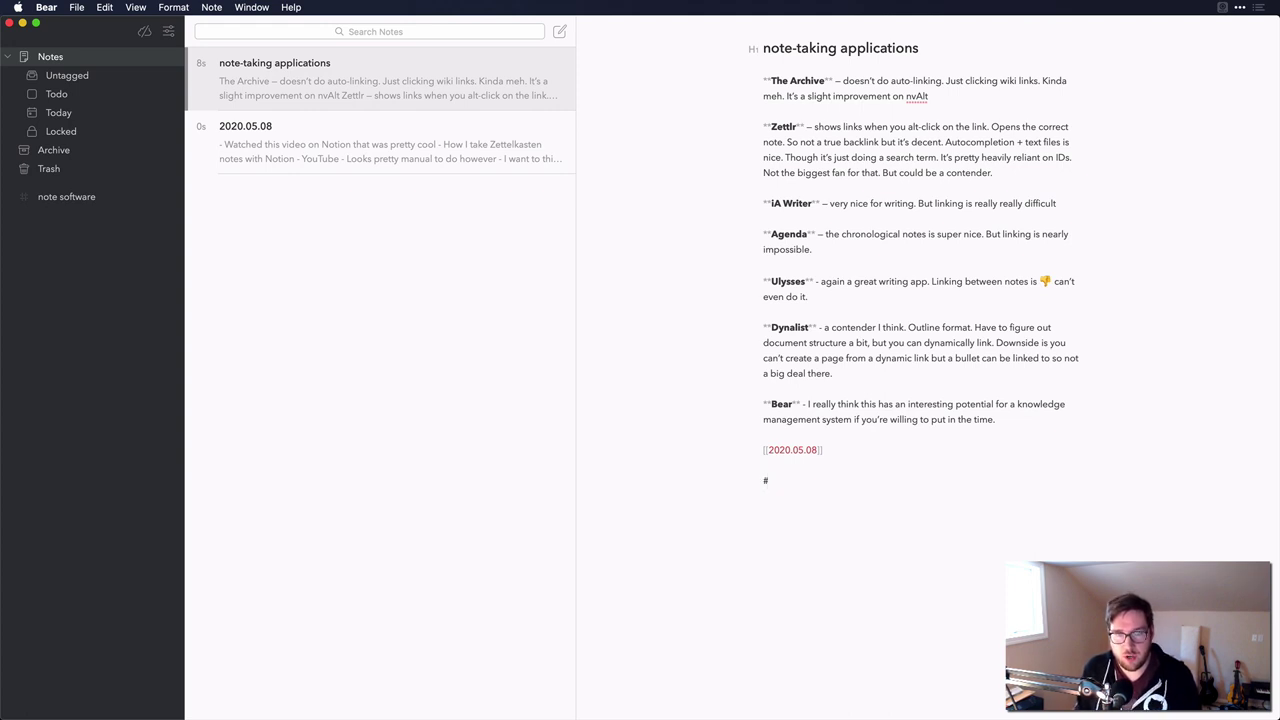
type("note")
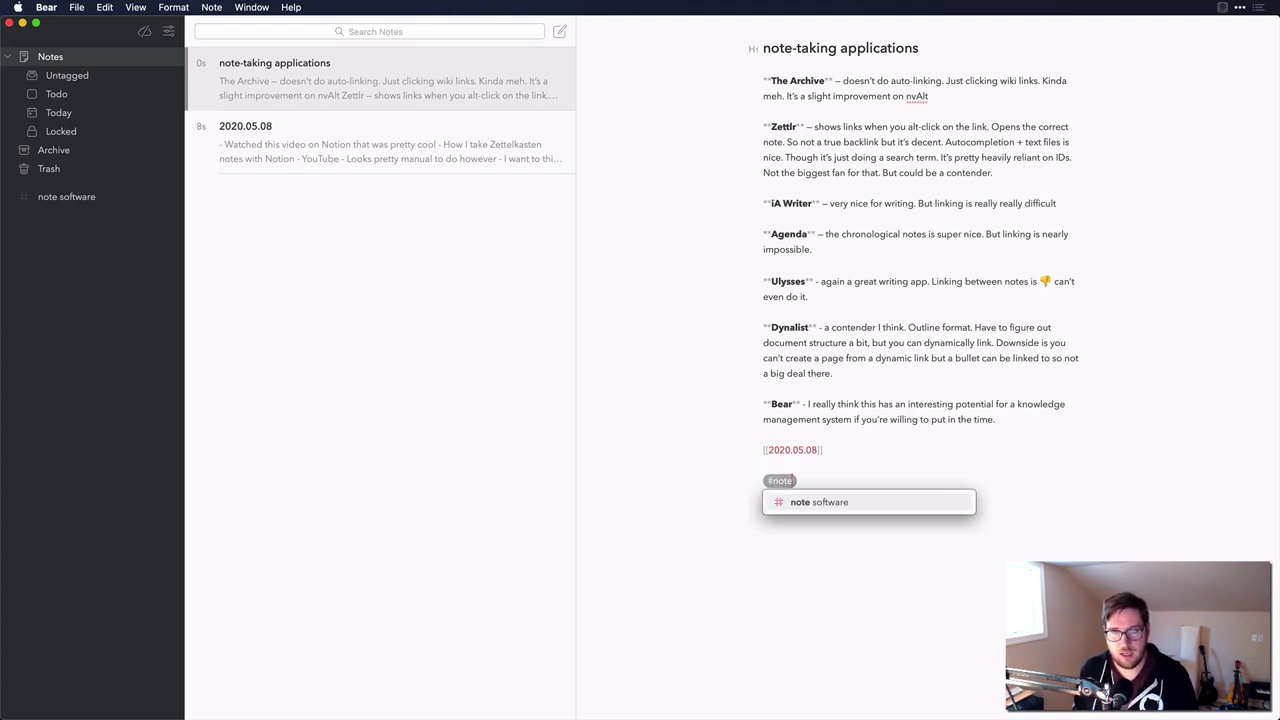
key("Return")
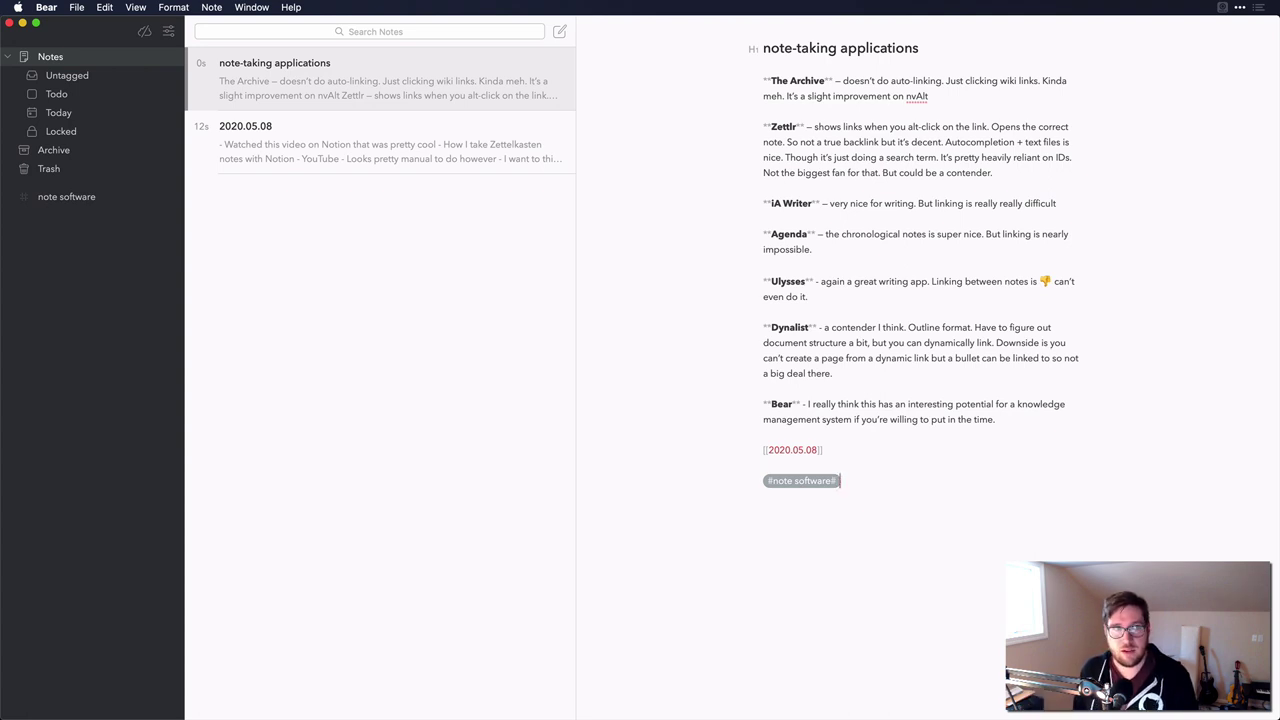
Step: List the notes tagged note software, open note-taking applications, and look through its note information, including statistics and export formats
left_click(101, 203)
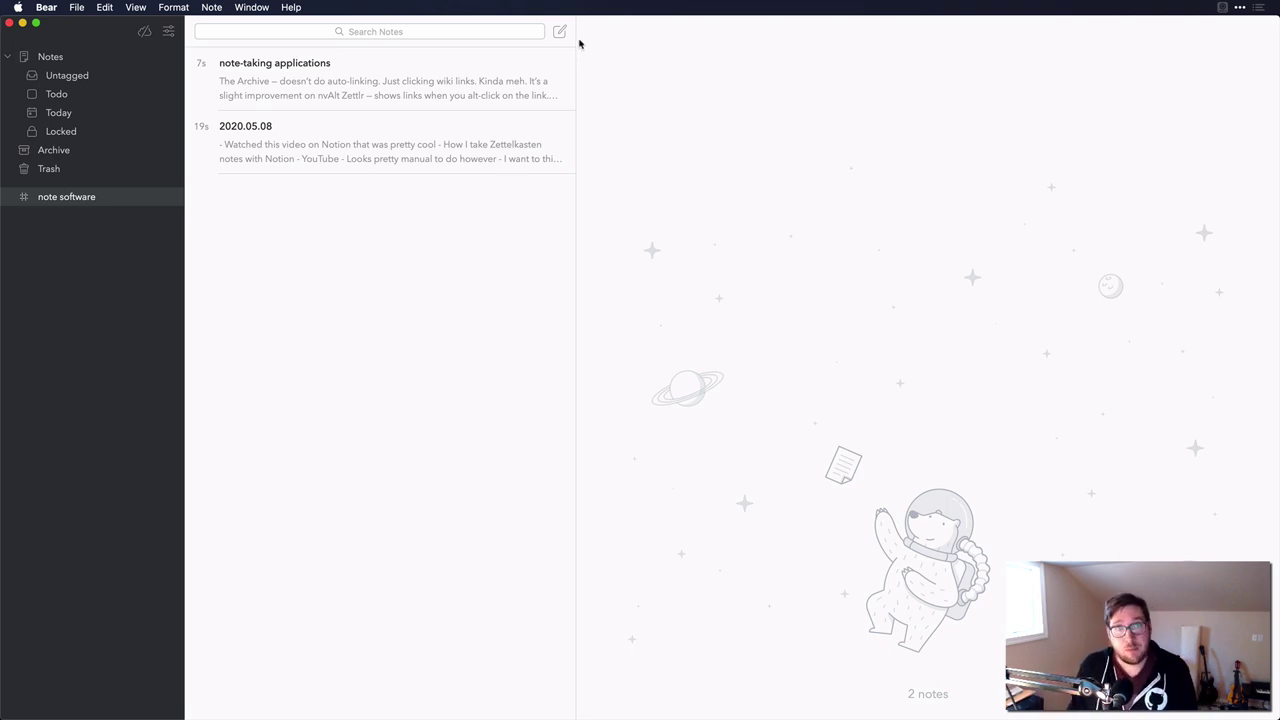
left_click(542, 92)
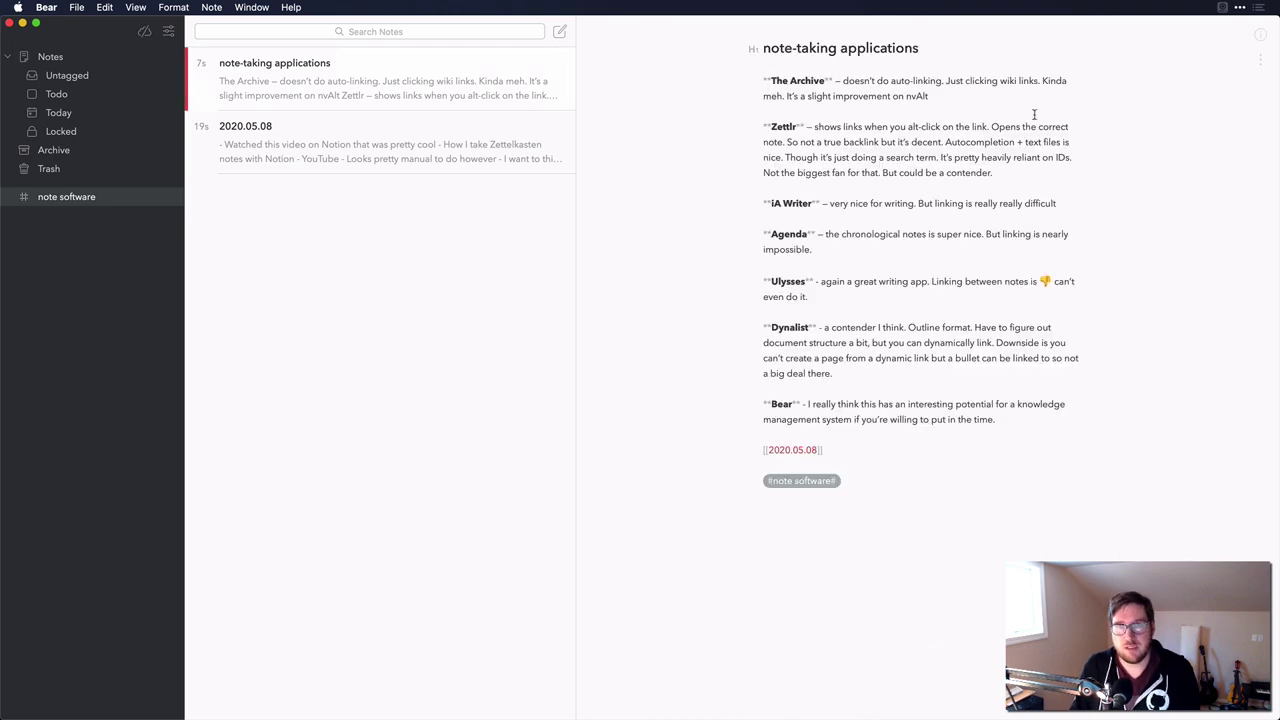
key("Return")
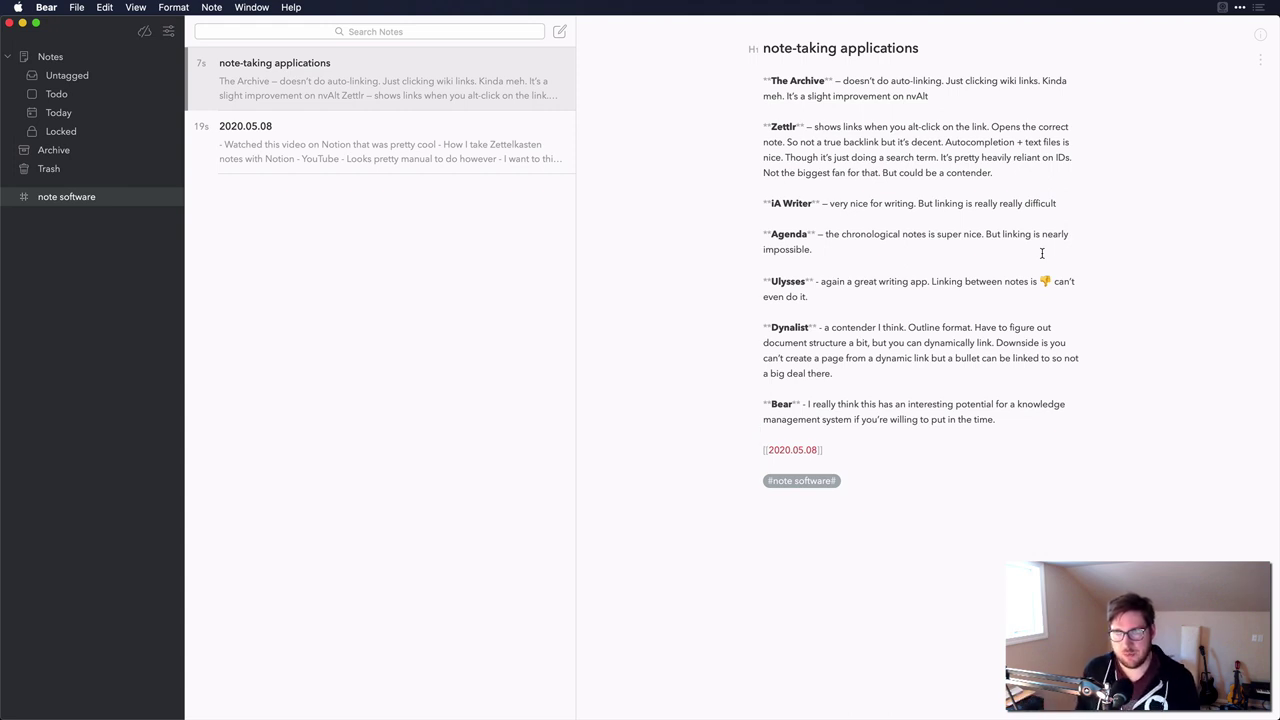
left_click(1261, 36)
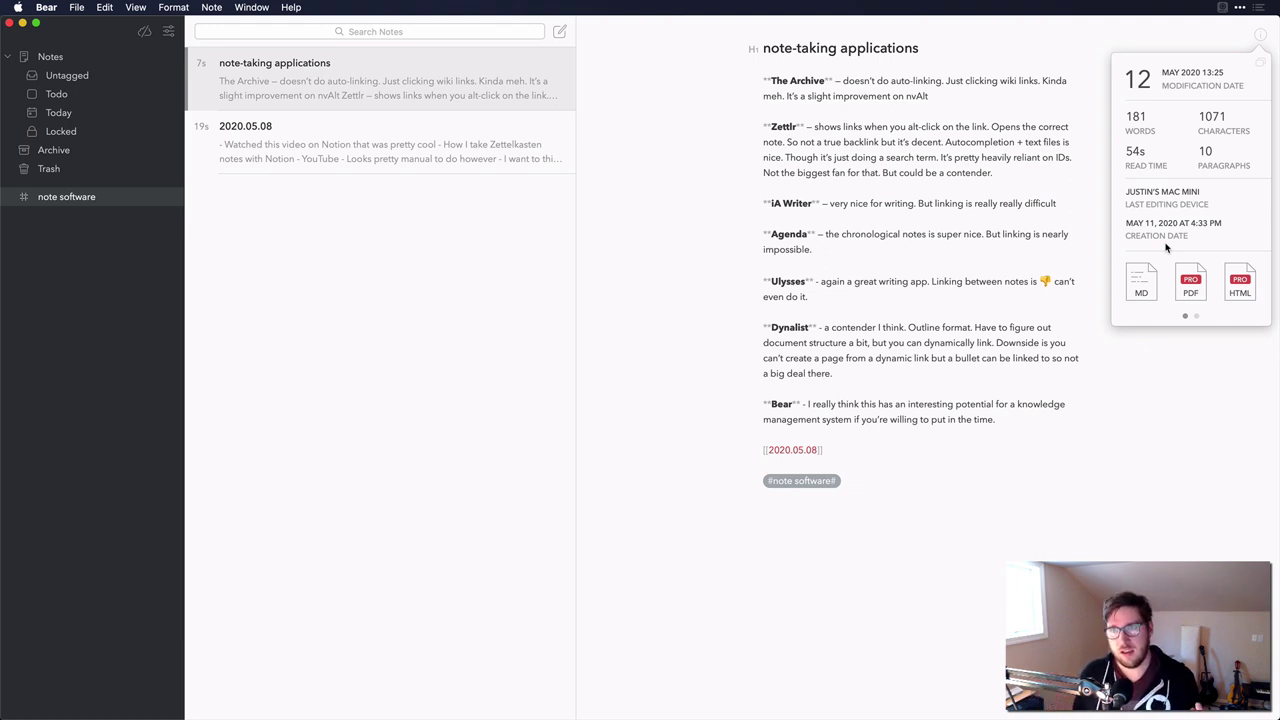
left_click(975, 410)
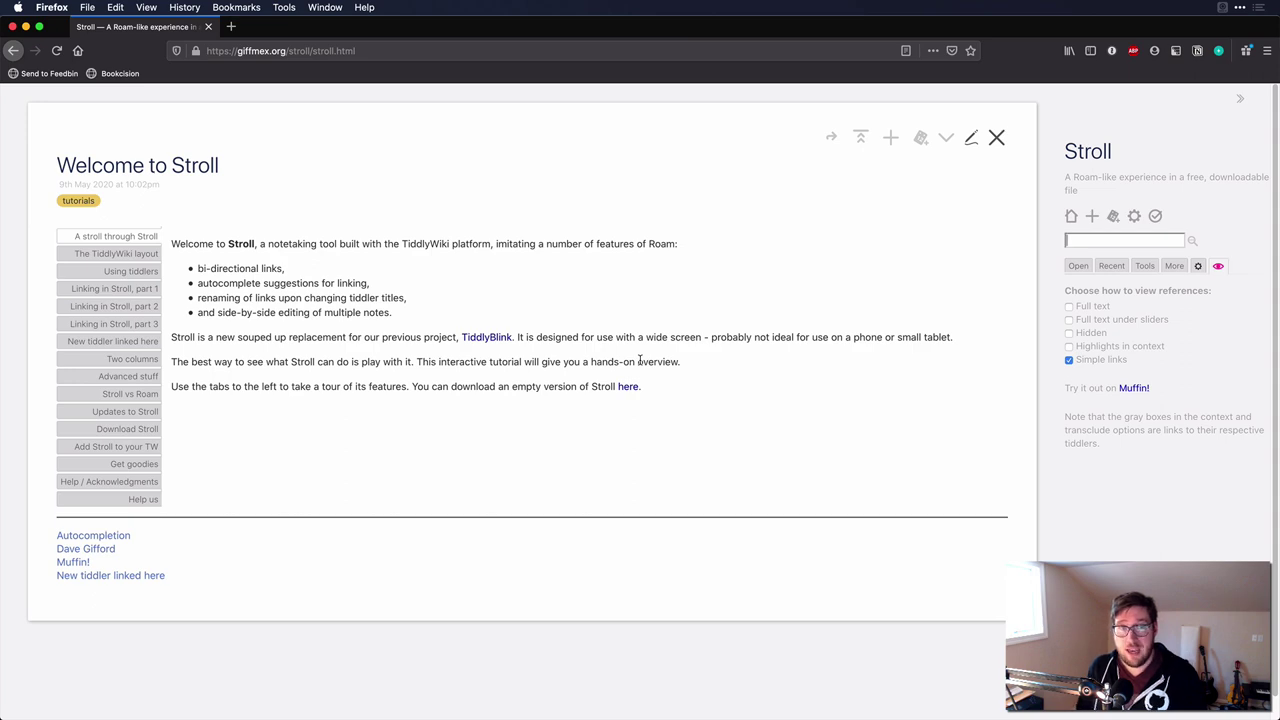
Step: In Stroll in Firefox, open the first three tiddlers referenced at the end of Welcome to Stroll and look through them side by side
left_click(118, 543)
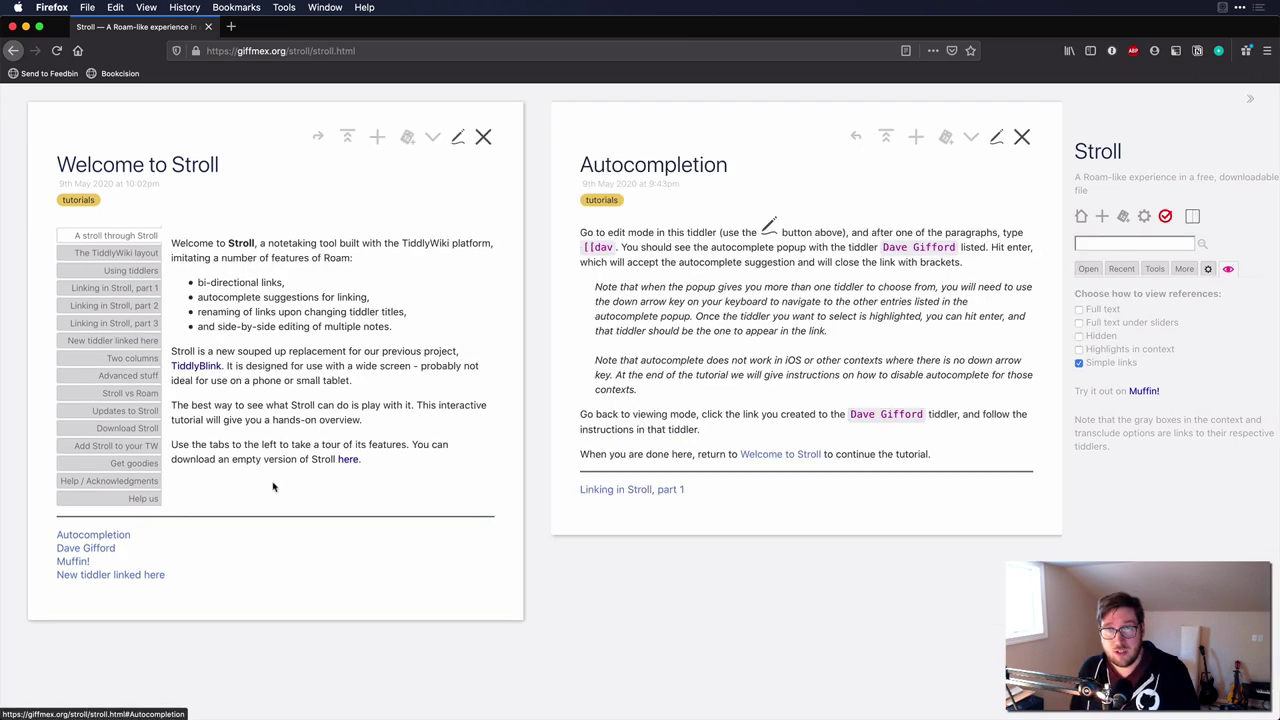
left_click(86, 548)
scroll(788, 410, "down", 4)
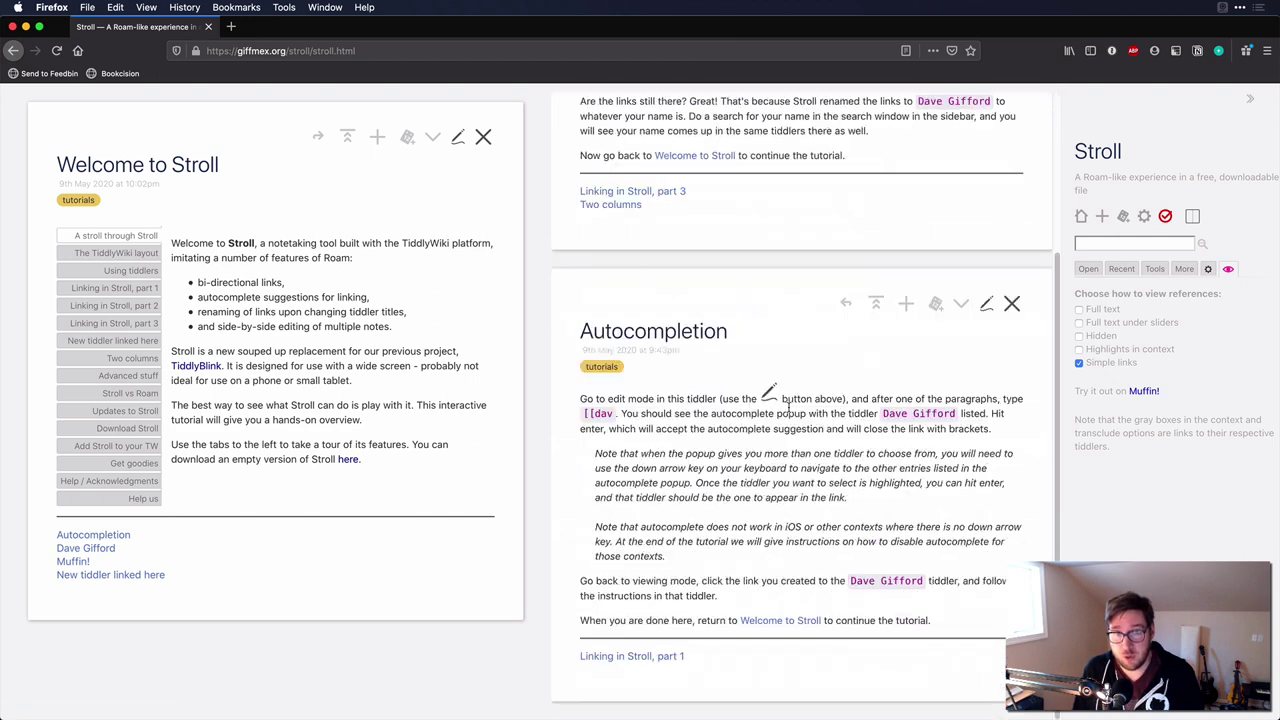
left_click(72, 562)
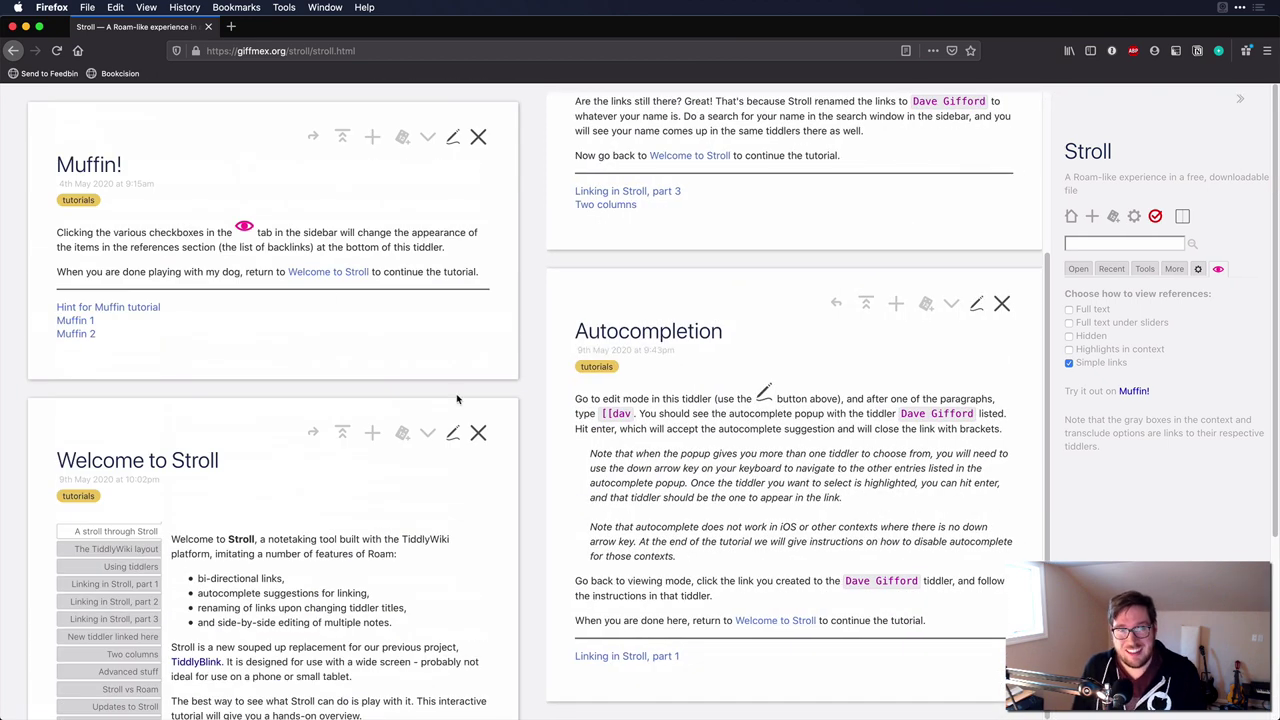
scroll(508, 286, "down", 4)
scroll(854, 226, "up", 3)
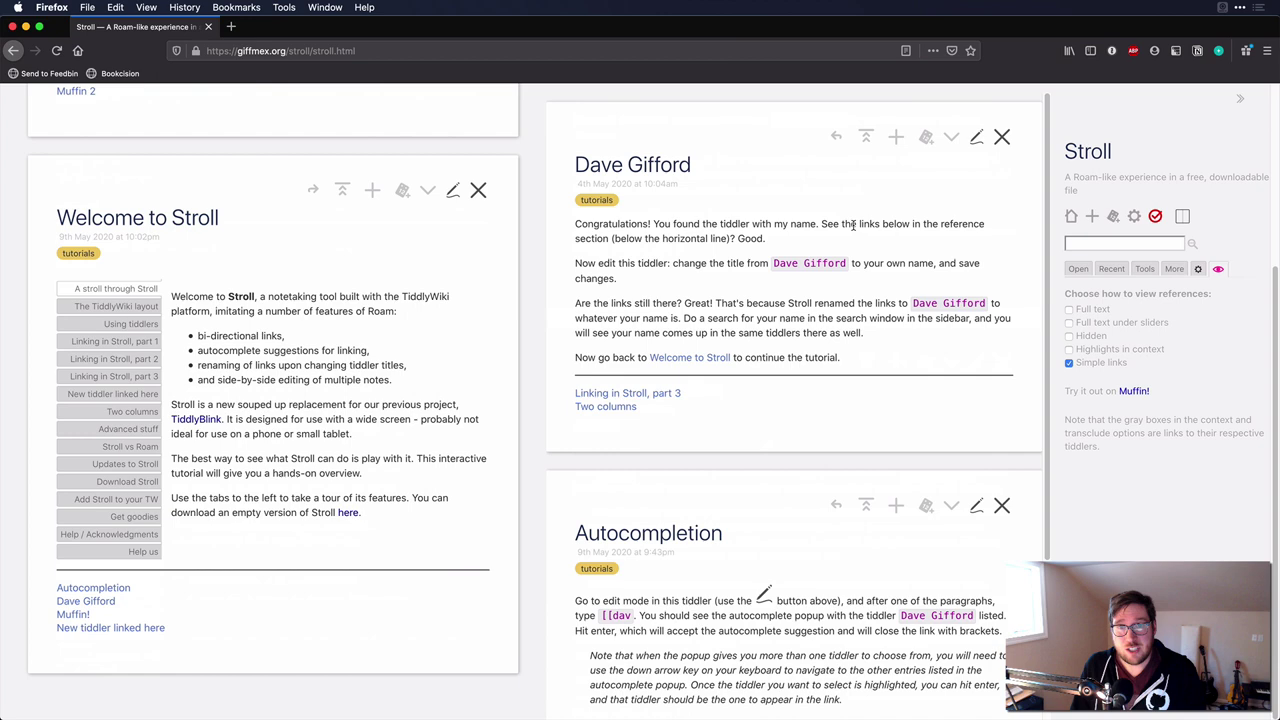
Step: Close the three opened reference tiddlers, including Autocompletion and Muffin!, leaving only Welcome to Stroll open
left_click(1000, 137)
left_click(1010, 138)
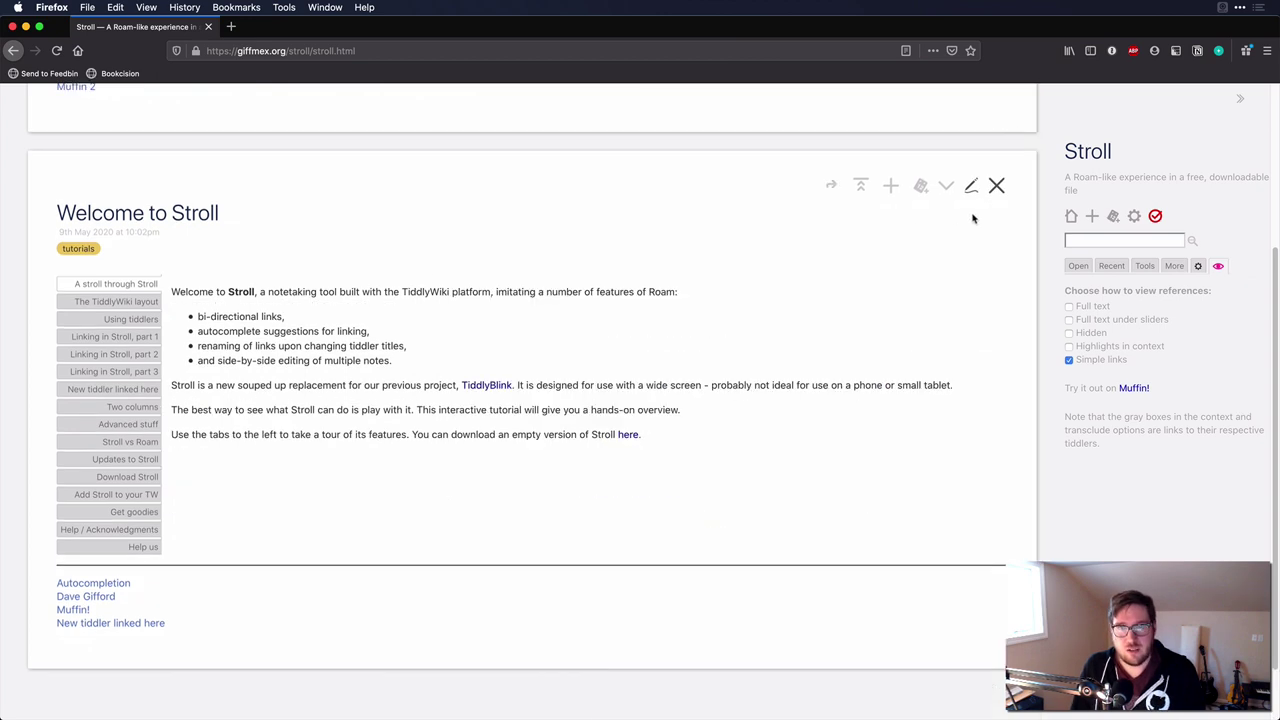
scroll(975, 200, "up", 3)
left_click(994, 138)
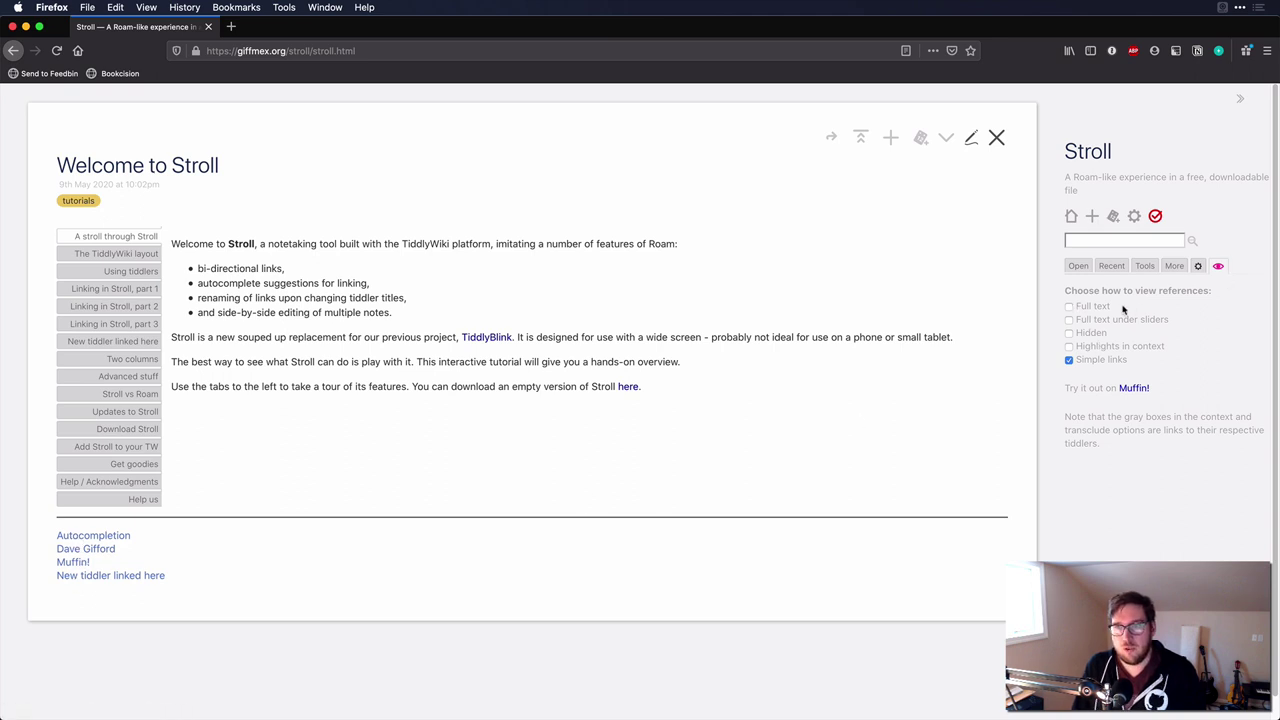
Step: Try the Full text and Full text under sliders reference views, collapsing the Autocompletion reference in the latter
left_click(1069, 307)
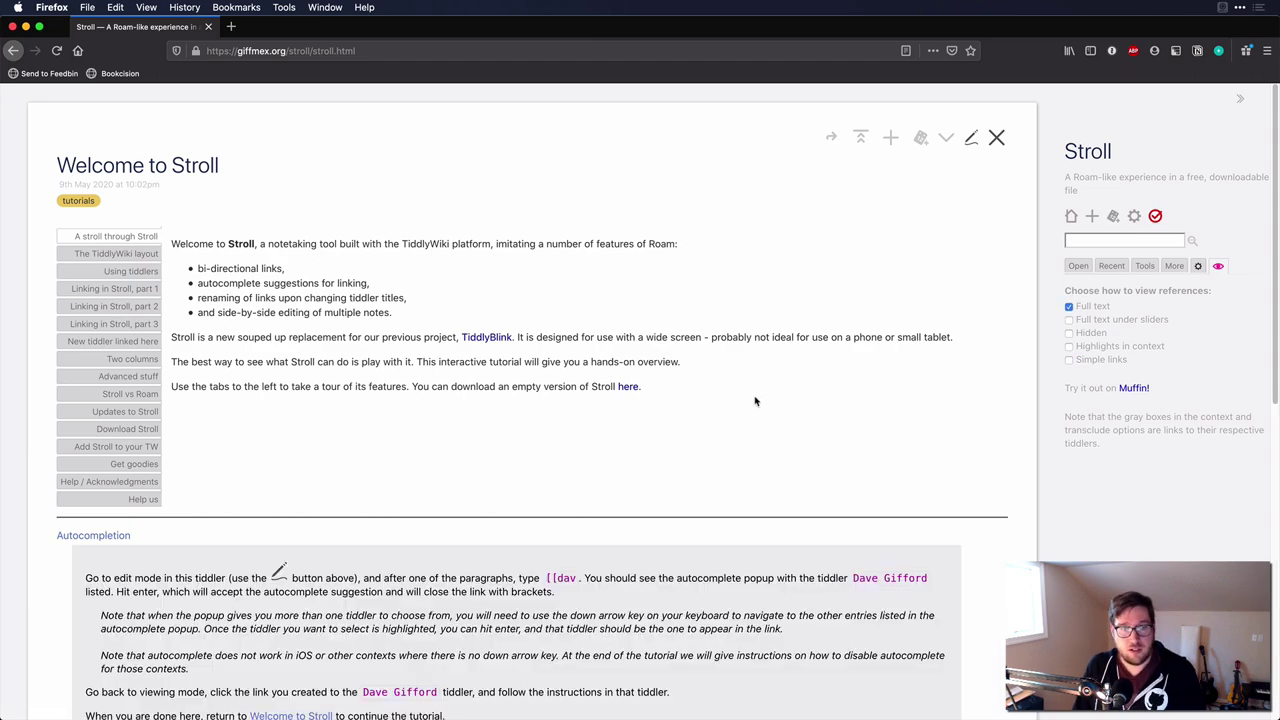
scroll(757, 400, "down", 5)
scroll(757, 400, "up", 5)
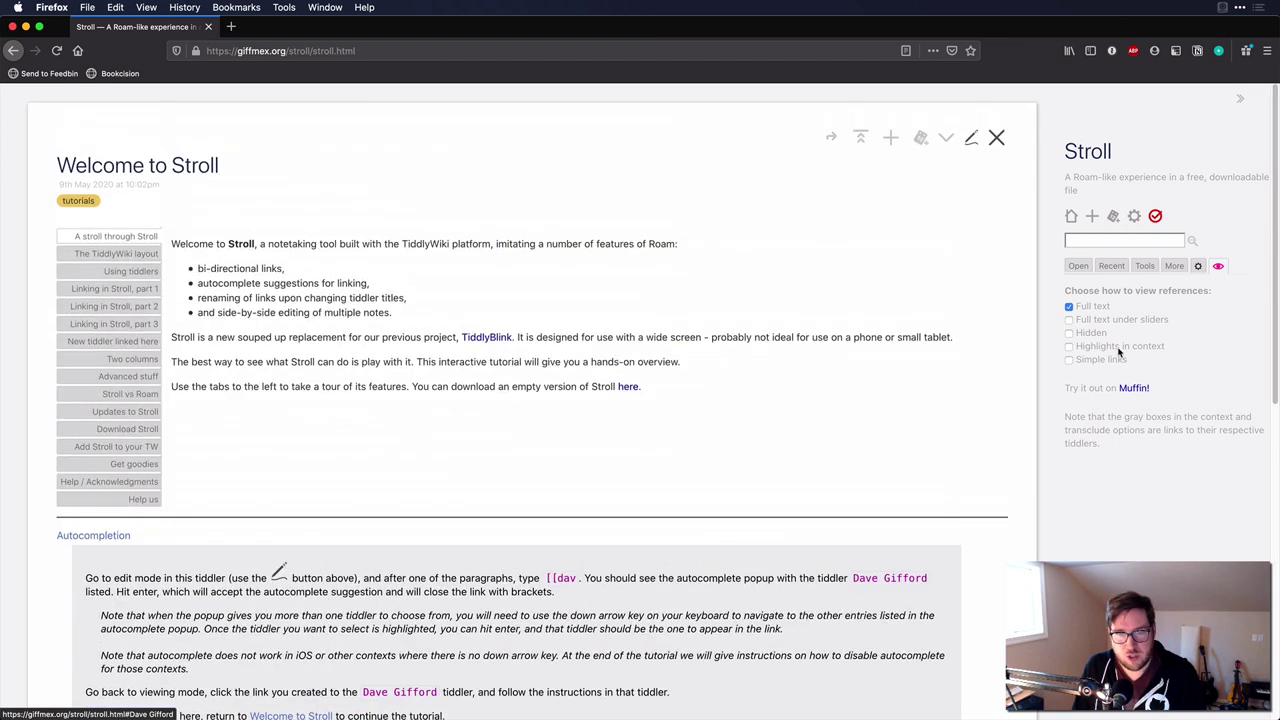
left_click(1069, 319)
left_click(139, 536)
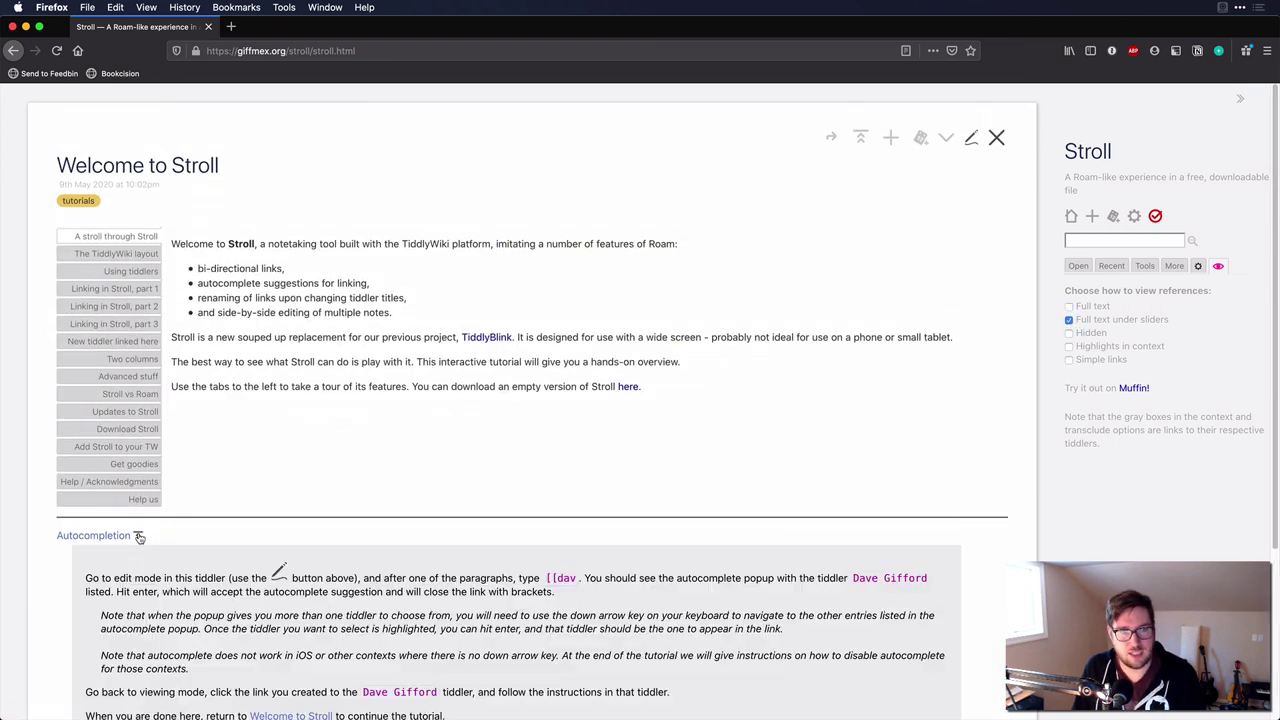
left_click(139, 536)
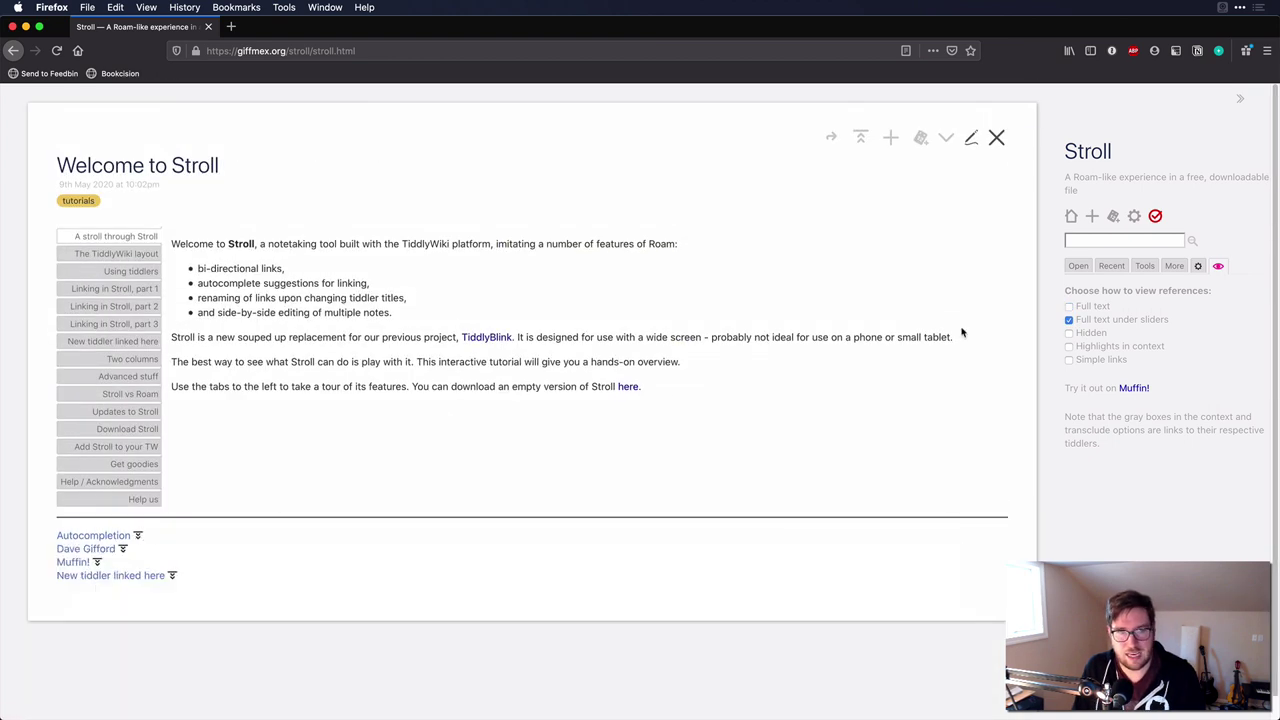
Step: Try the Hidden and Highlights in context reference views, then set the references back to Simple links
left_click(1074, 334)
left_click(1078, 346)
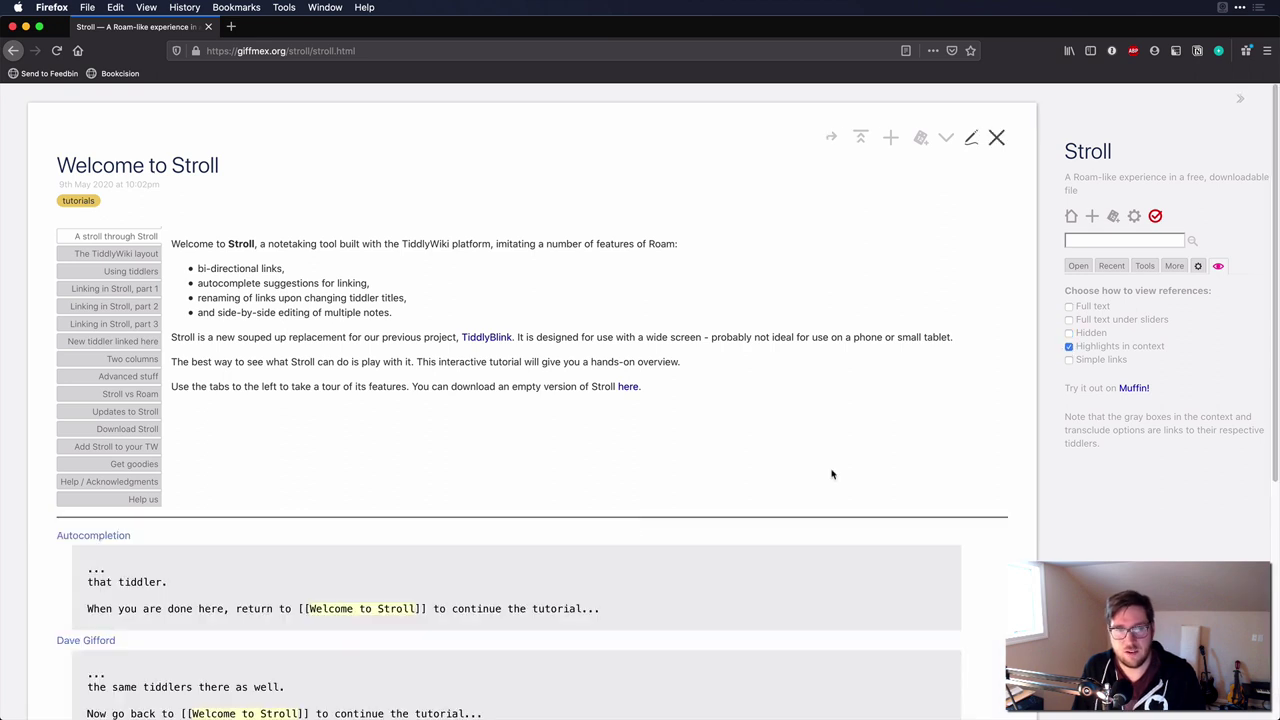
scroll(642, 509, "down", 3)
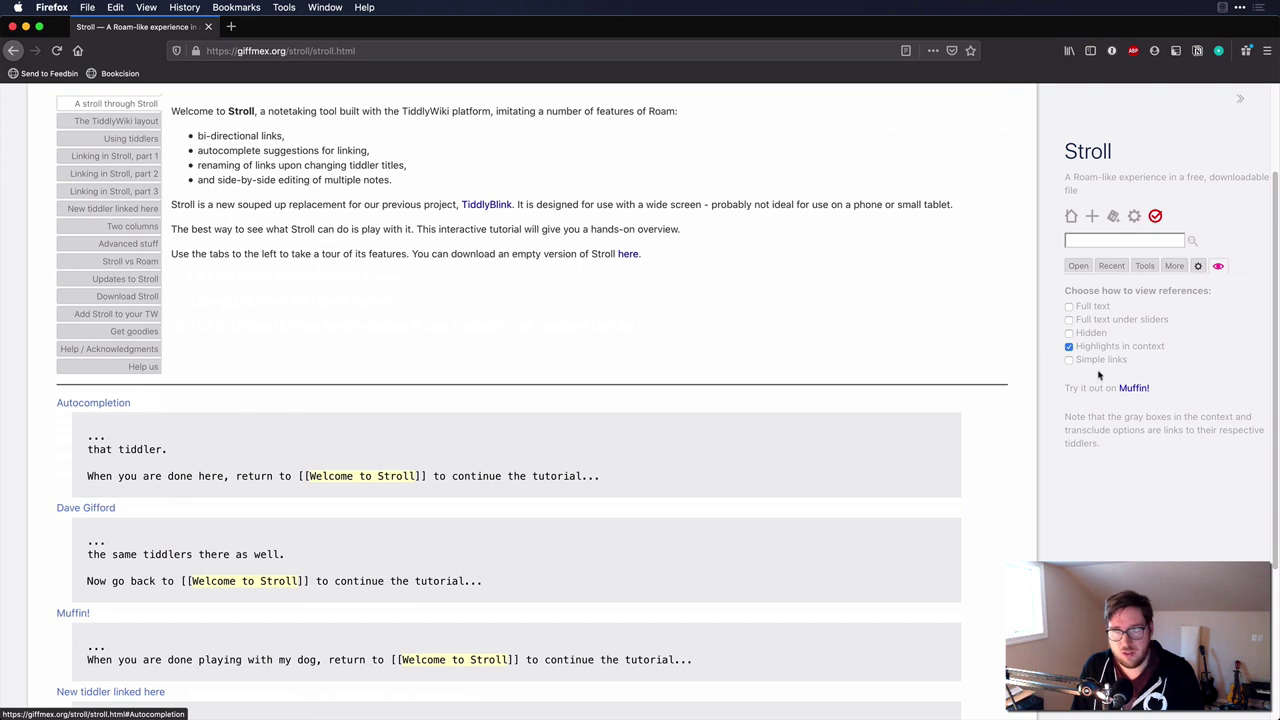
left_click(1067, 361)
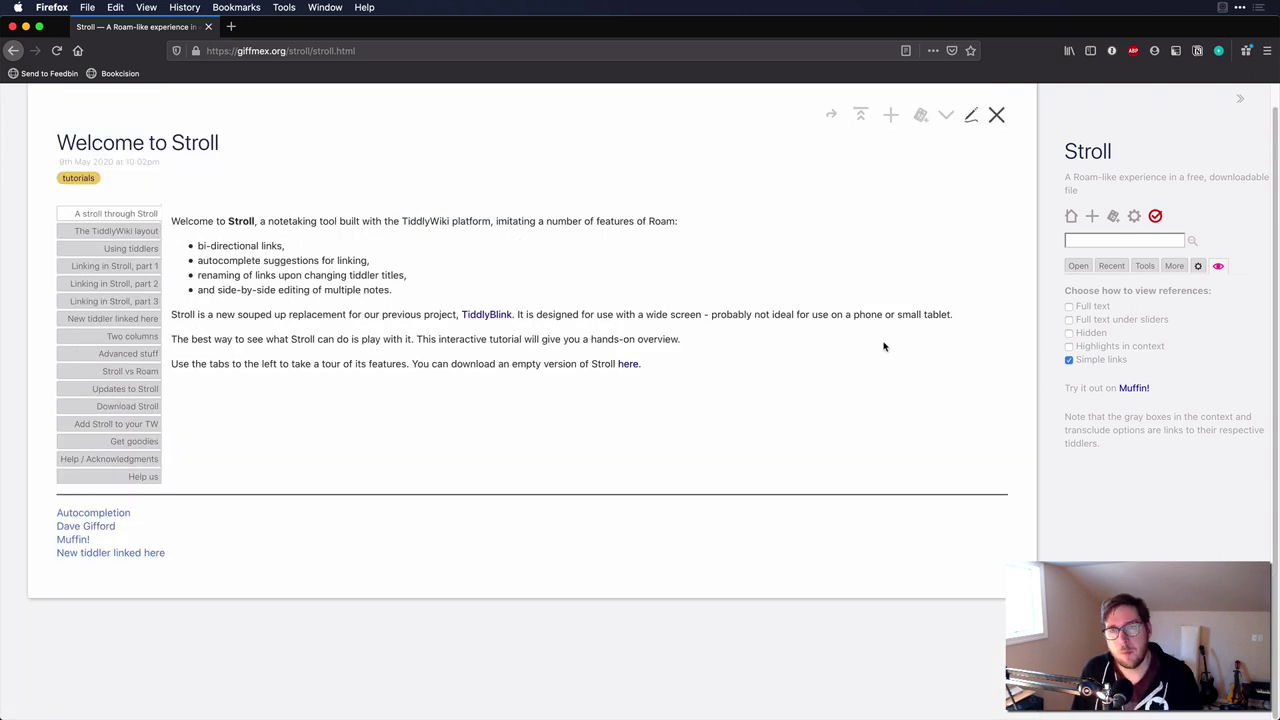
Step: Create a journal tiddler from Welcome to Stroll, add the text "This is cool!" below its link, save it, and test its backlink
left_click(920, 114)
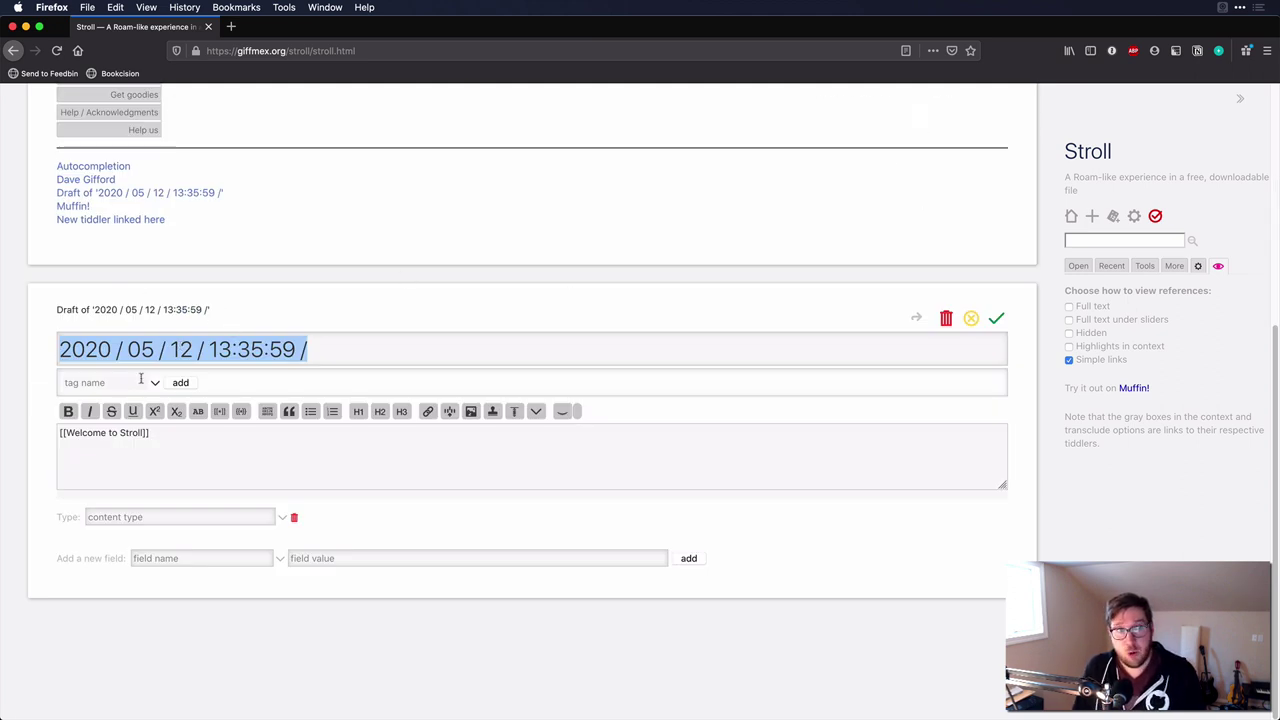
left_click(171, 437)
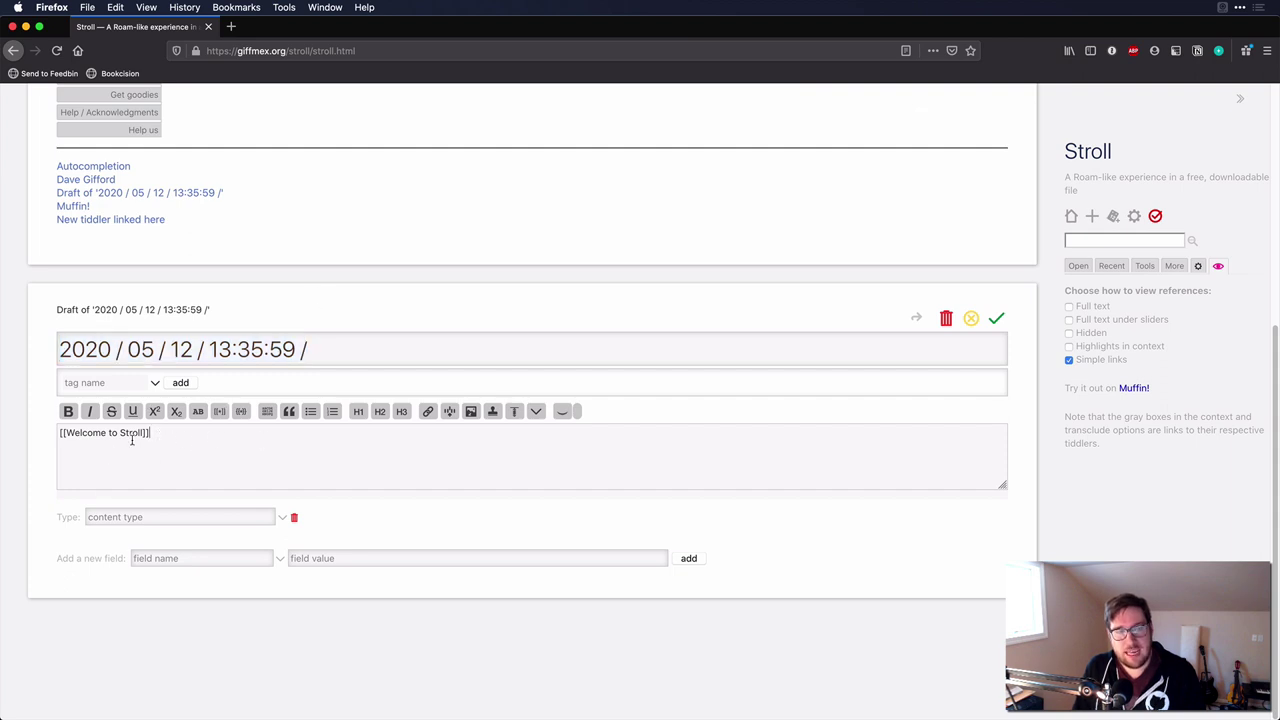
key("Return")
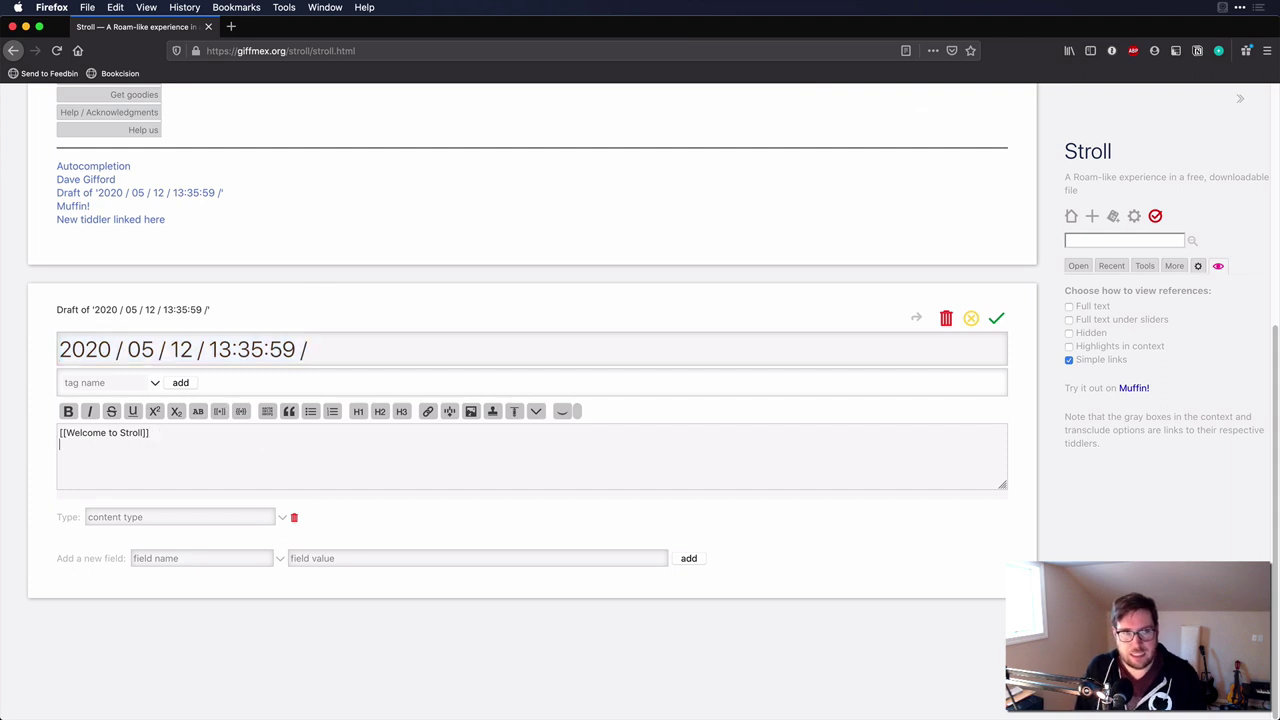
type("This is cool!")
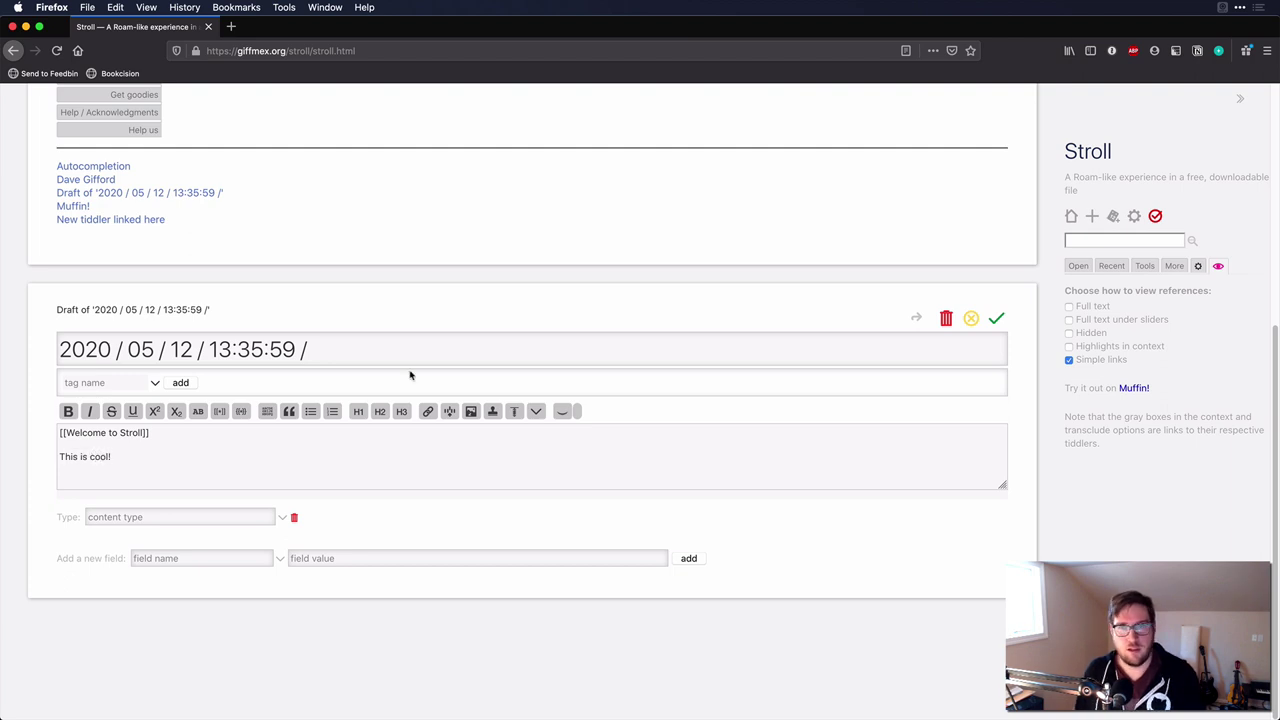
left_click(996, 319)
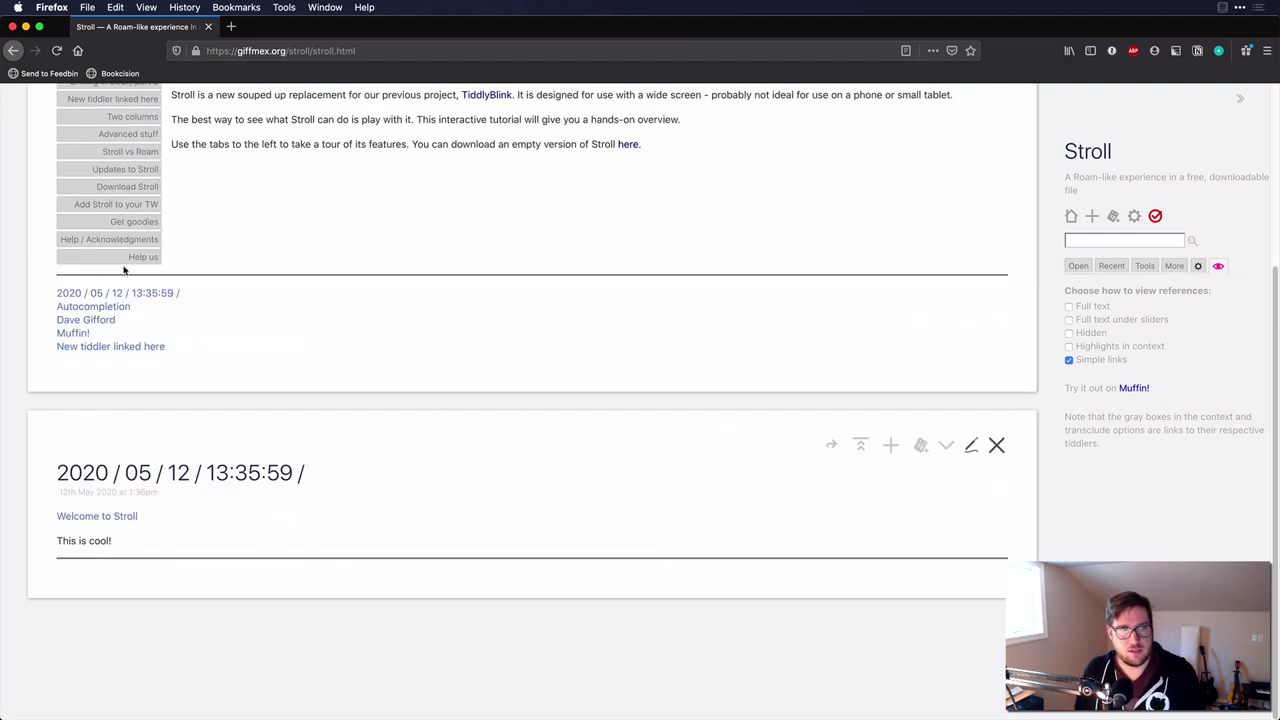
left_click(152, 302)
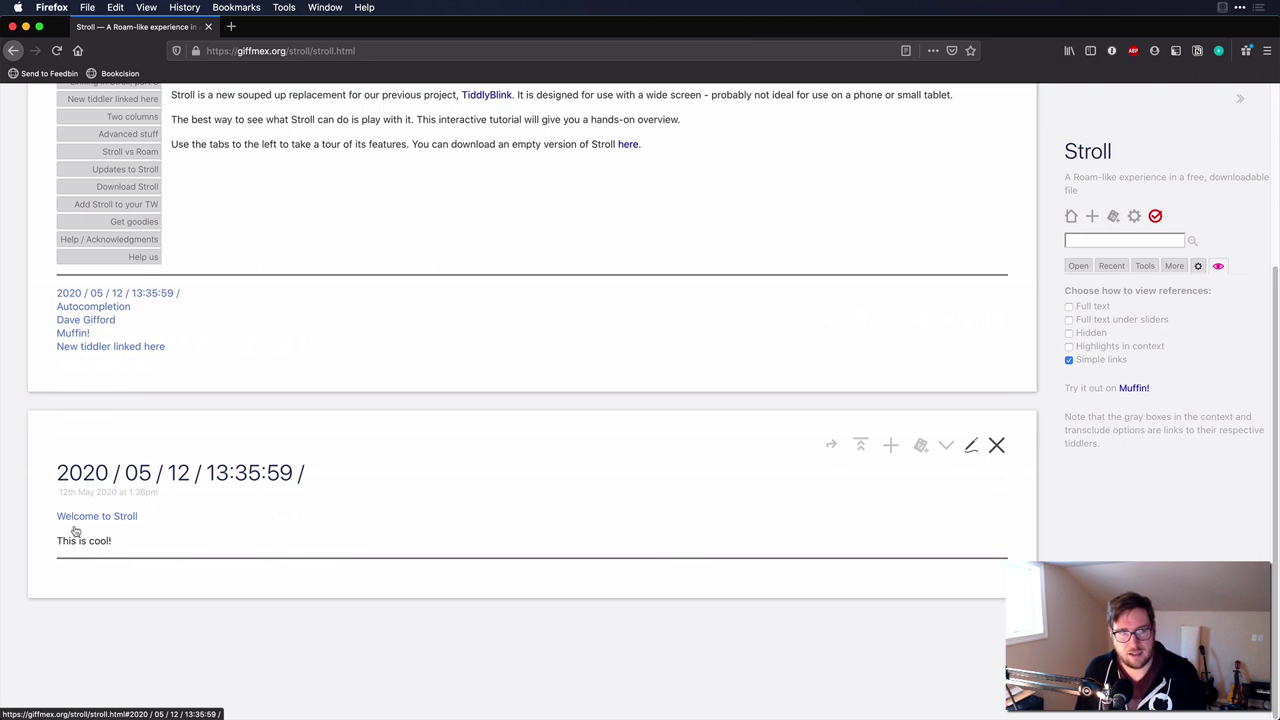
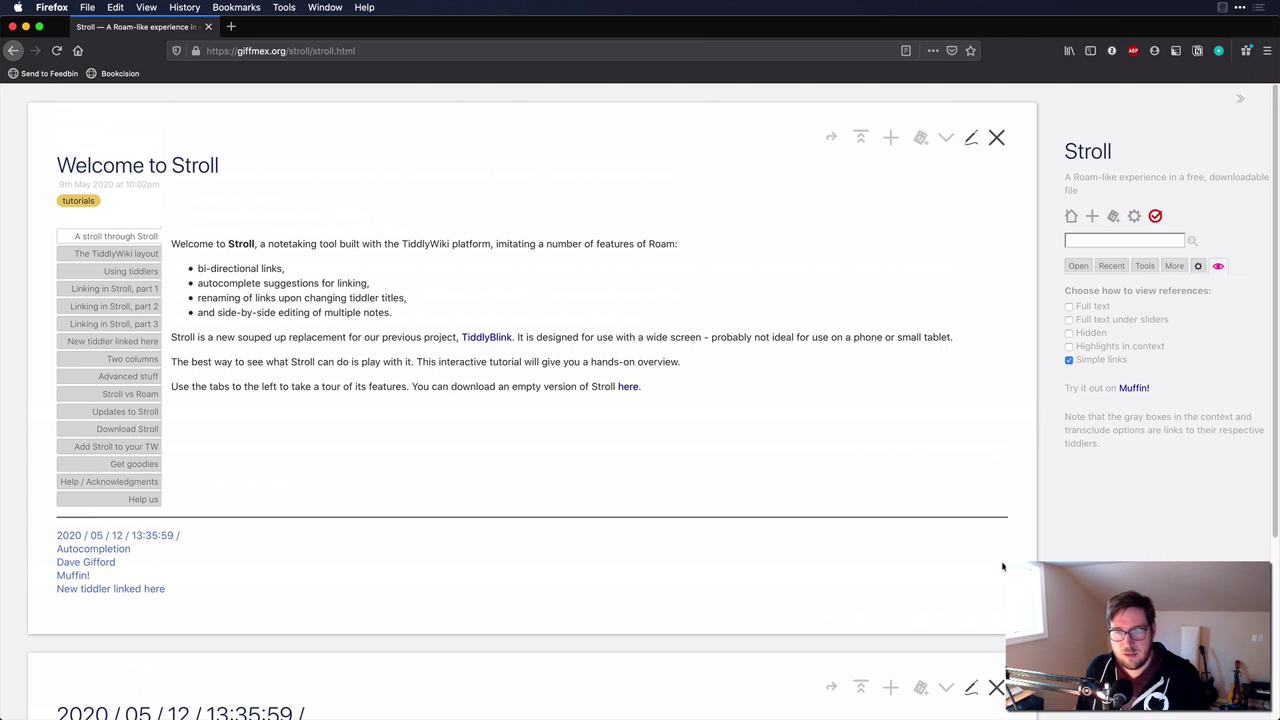
Step: Start a new blank tiddler and place the cursor in its text area
left_click(1091, 216)
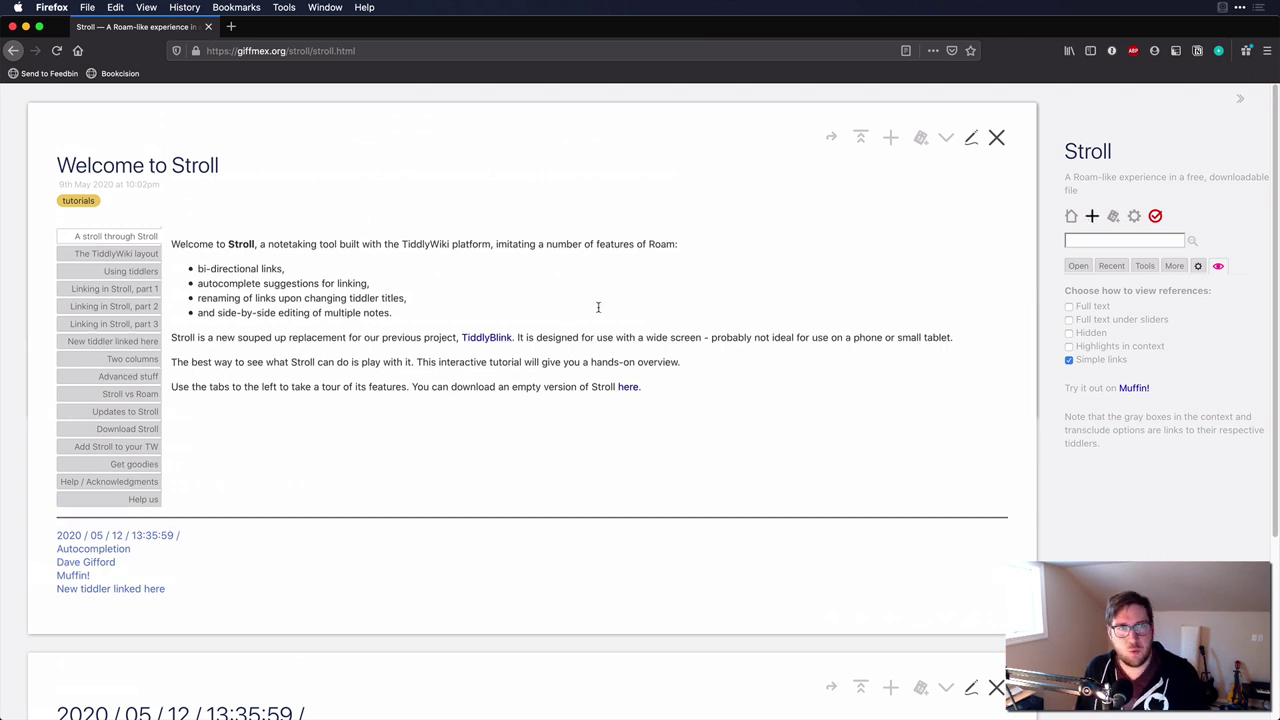
left_click(205, 259)
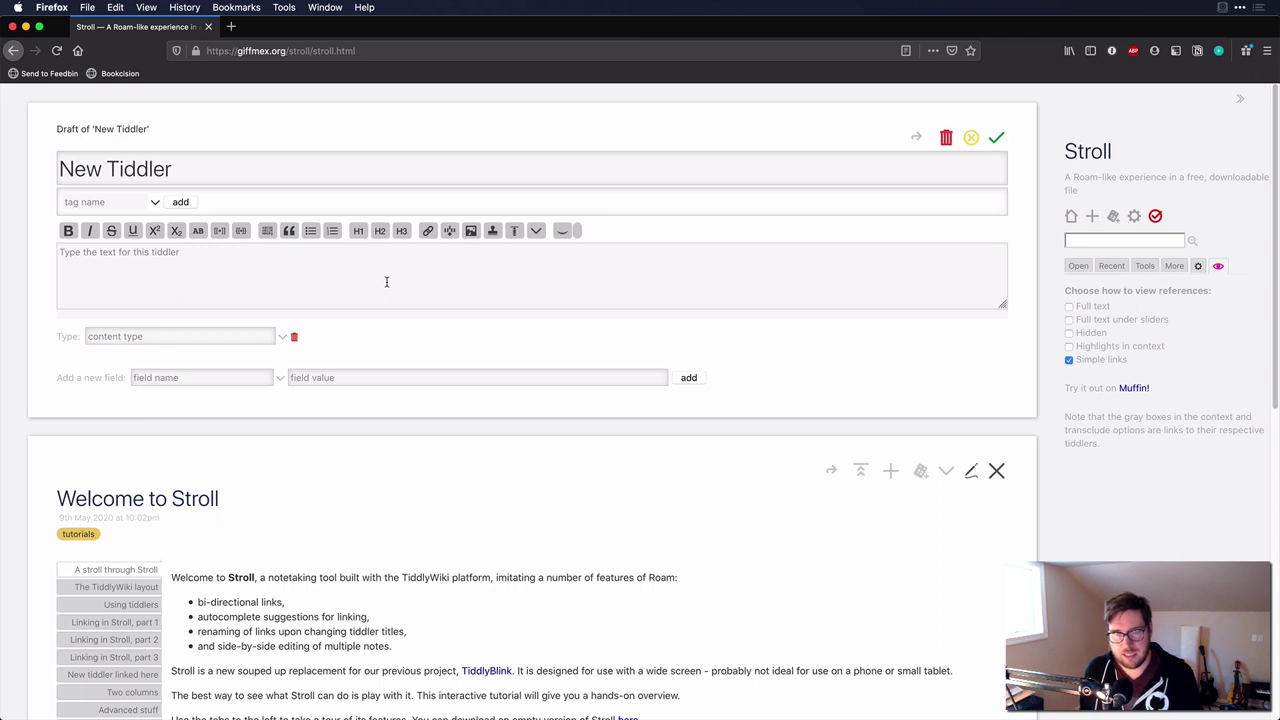
left_click(391, 285)
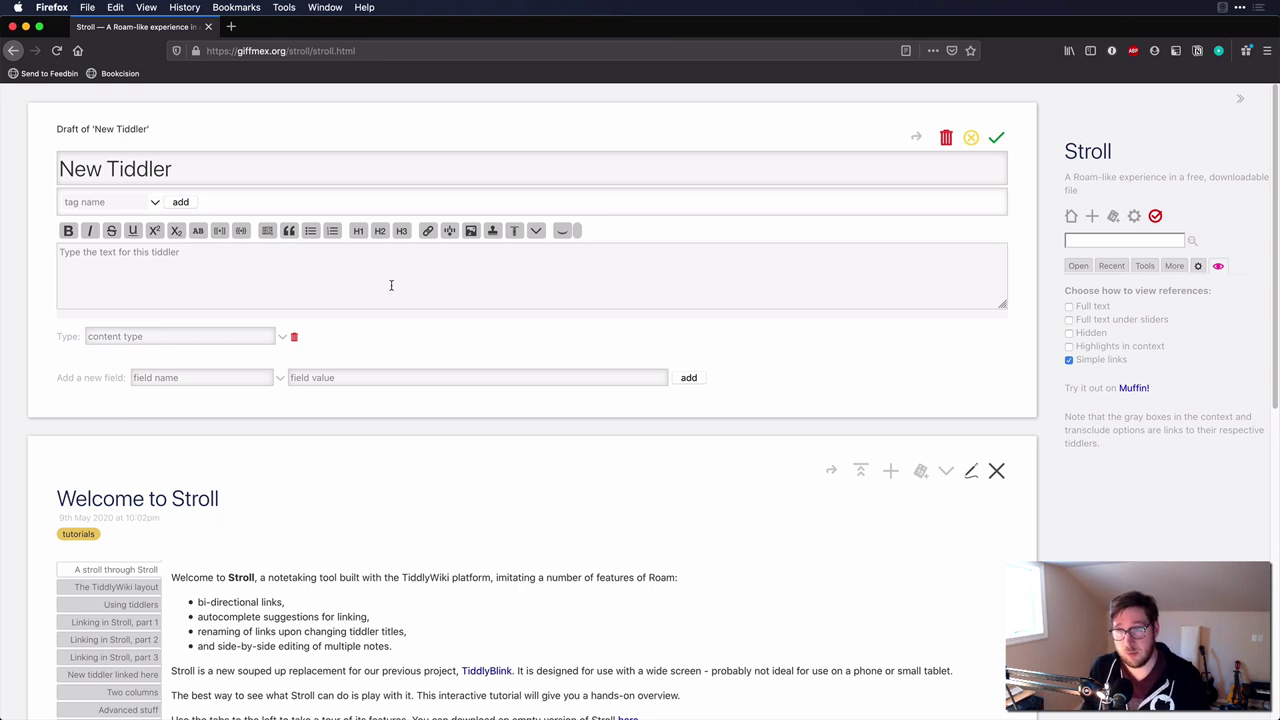
left_click(391, 285)
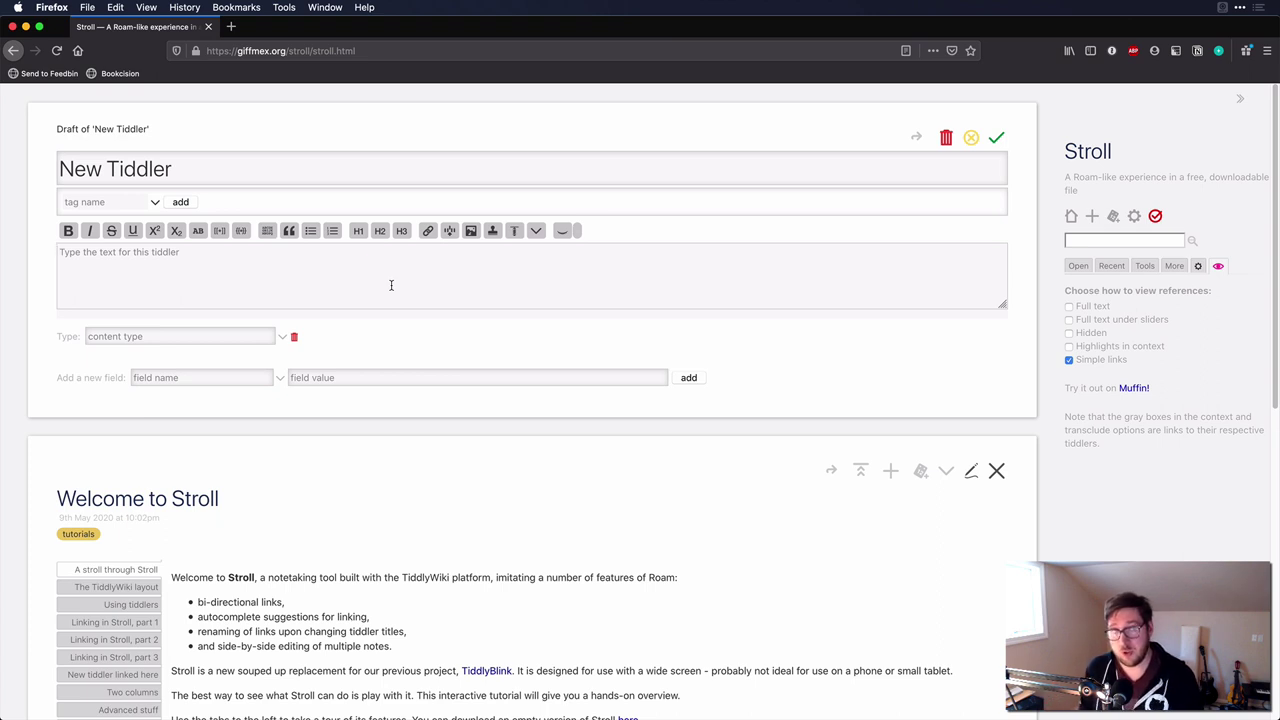
Step: Discard the draft of the new blank tiddler
left_click(391, 285)
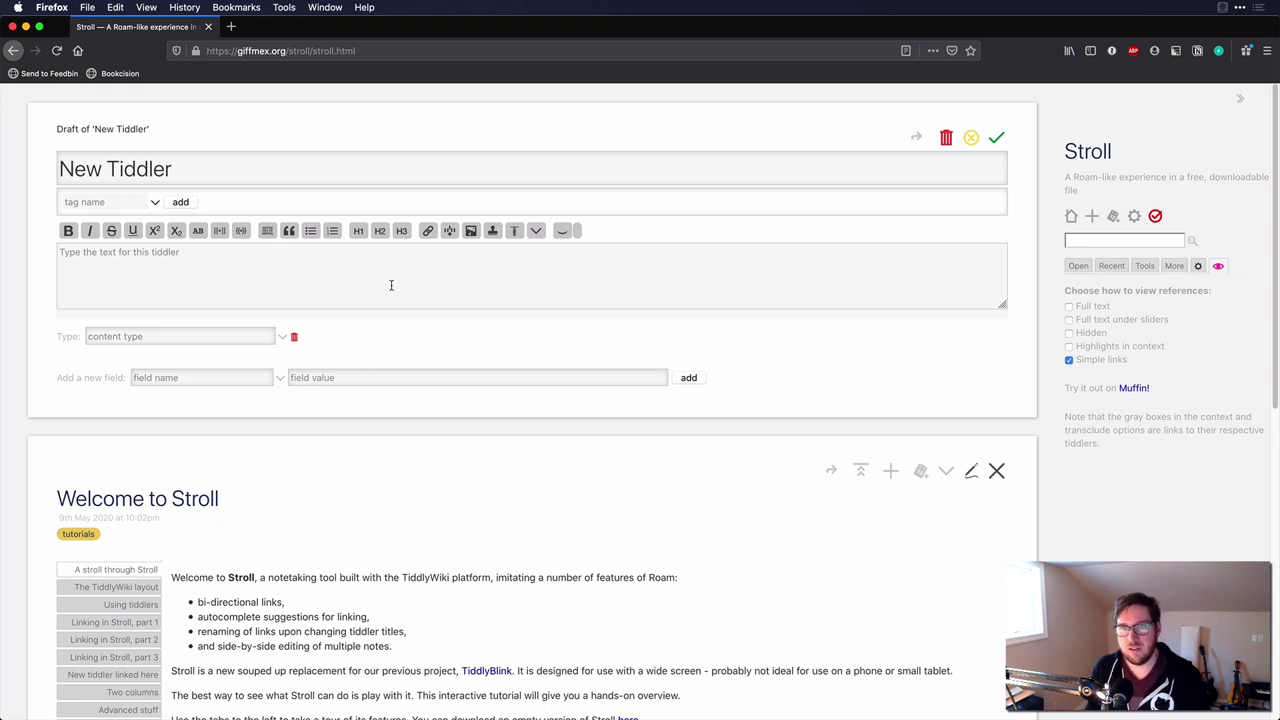
left_click(970, 138)
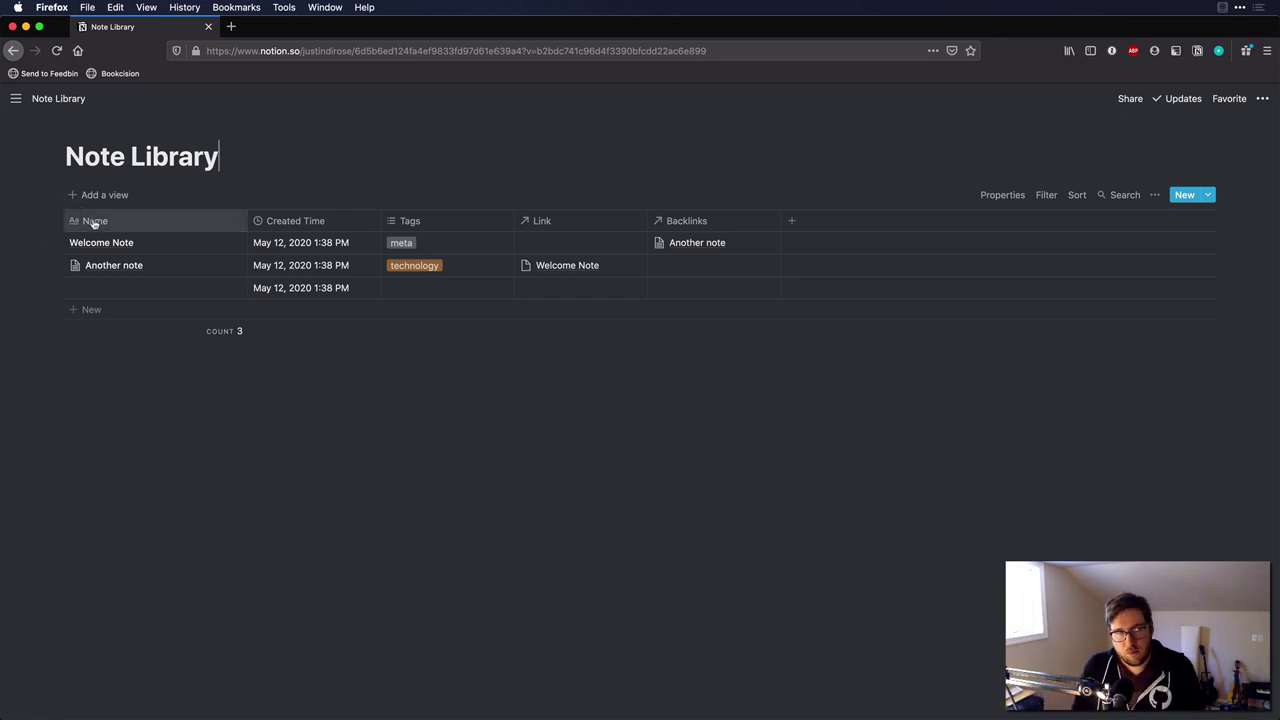
Step: Switch to the Note Library database in Notion and inspect the property settings of the Created Time and Tags columns
left_click(295, 222)
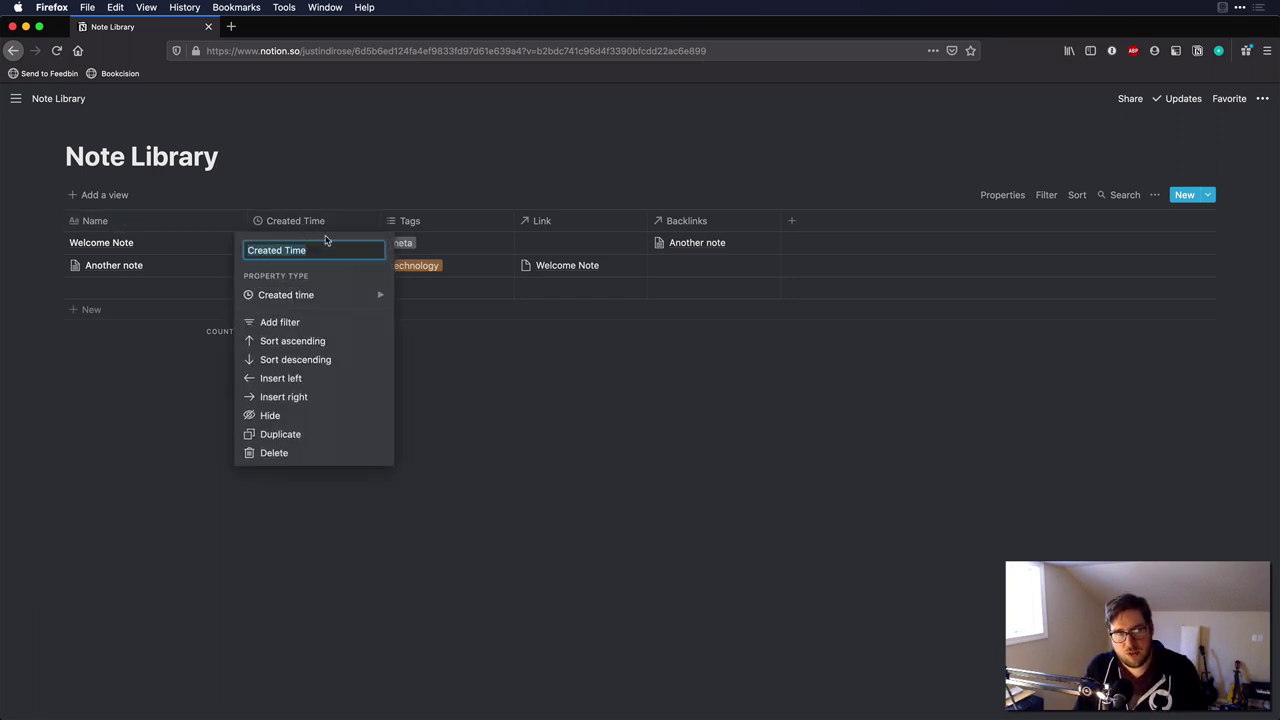
mouse_move(321, 295)
left_click(324, 165)
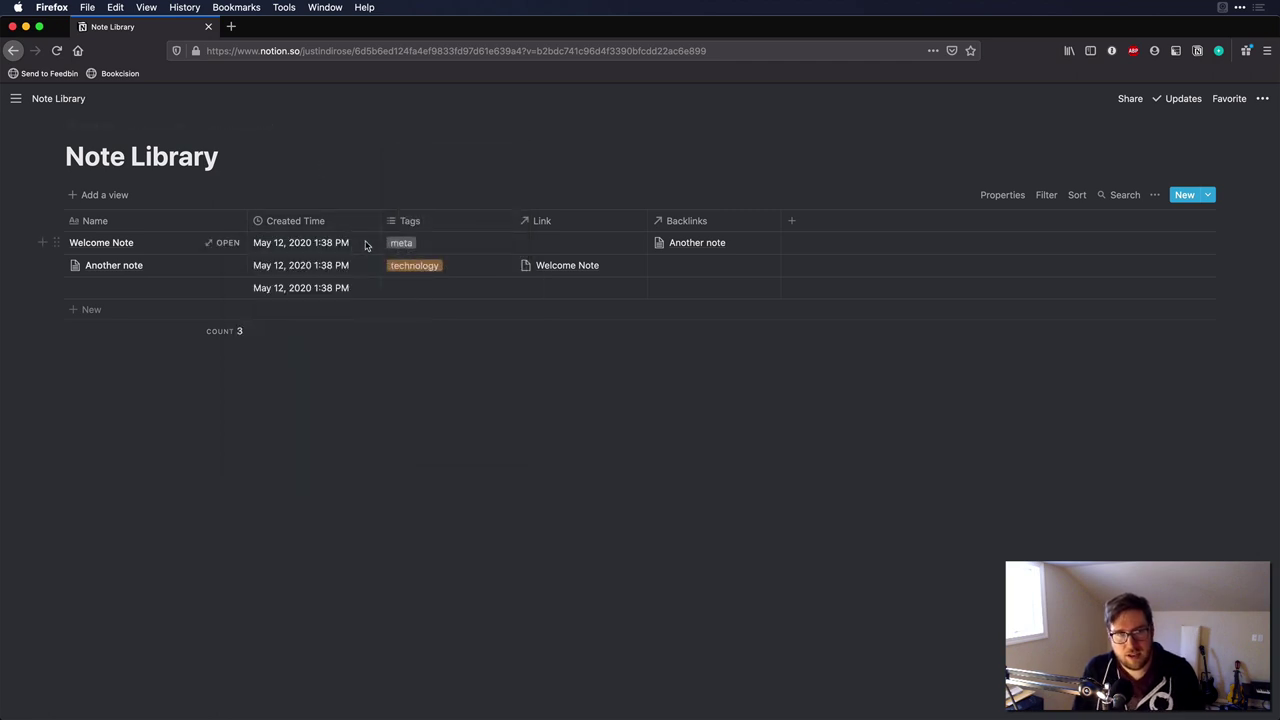
left_click(413, 226)
mouse_move(456, 294)
left_click(455, 157)
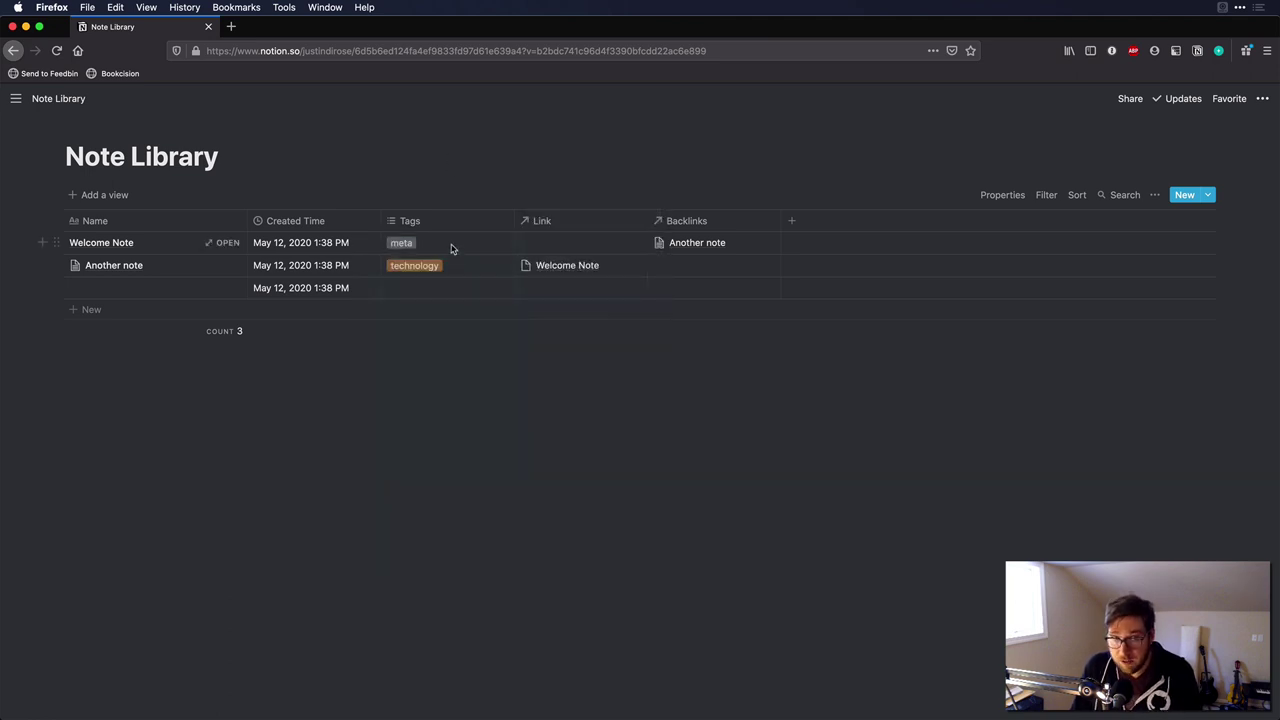
Step: Try configuring the Link property as a relation to the Note Library database with a new two-way synced property, then cancel
left_click(560, 221)
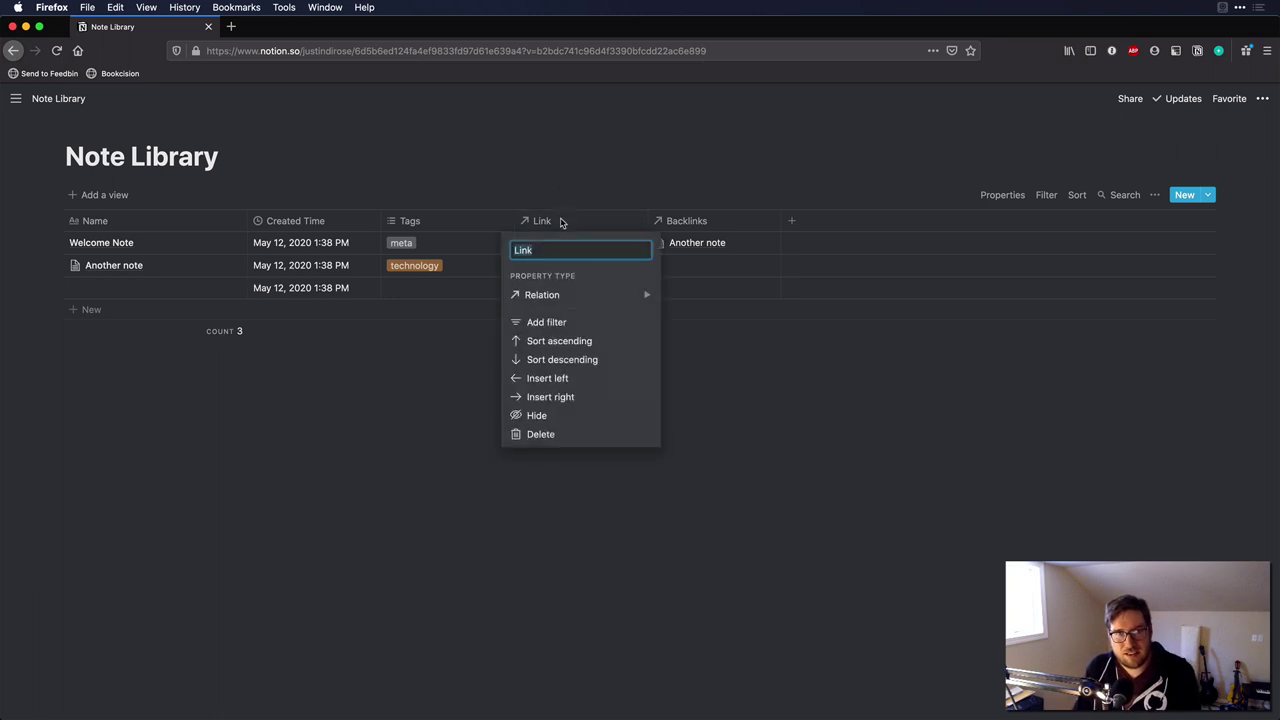
mouse_move(600, 292)
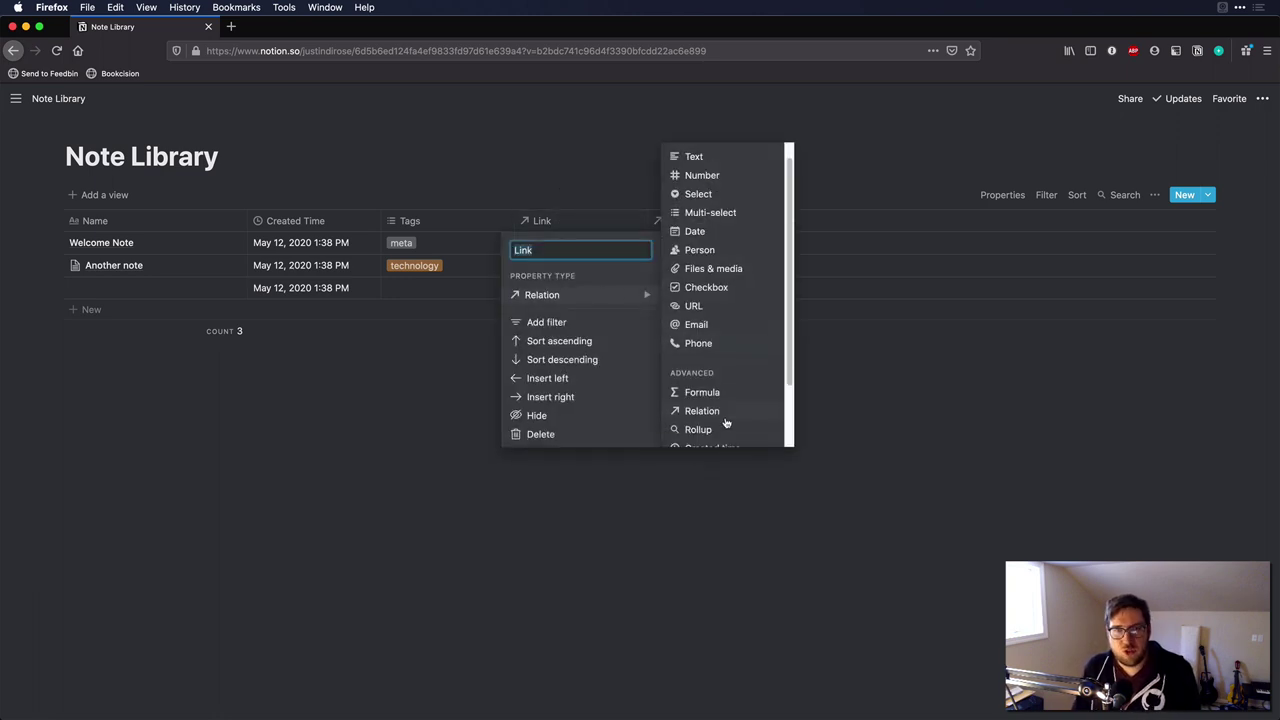
left_click(724, 413)
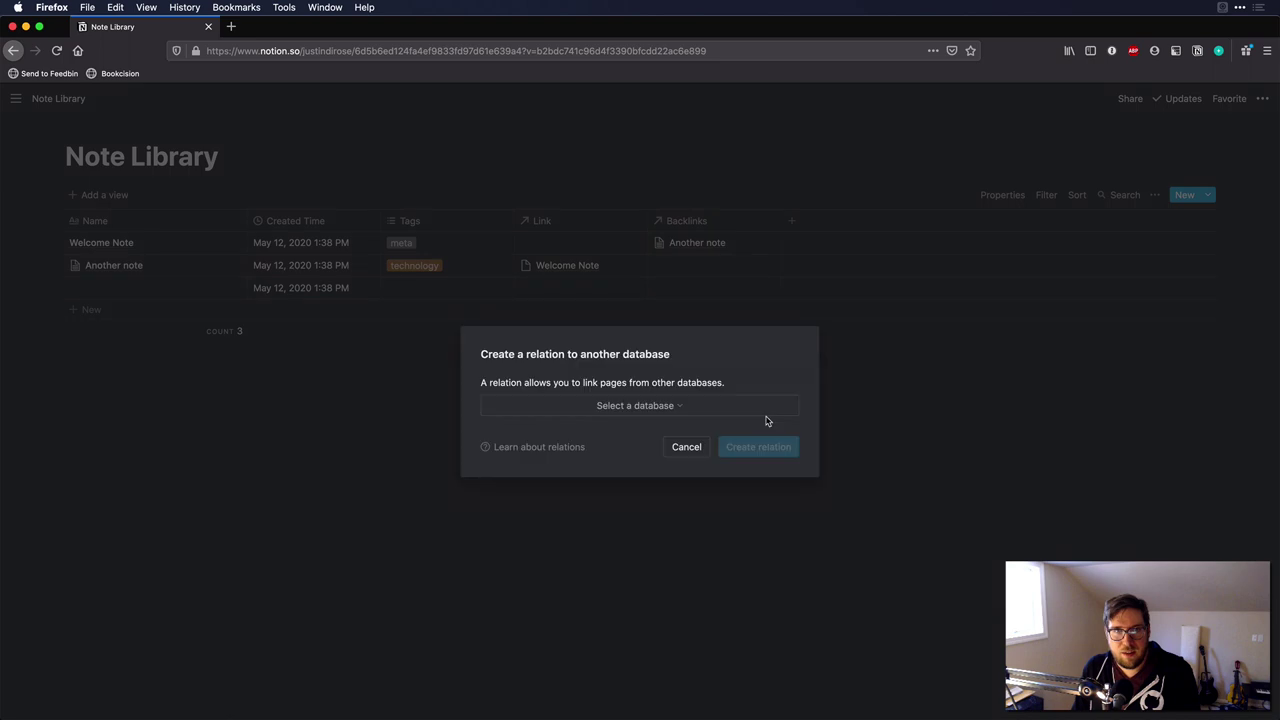
left_click(636, 408)
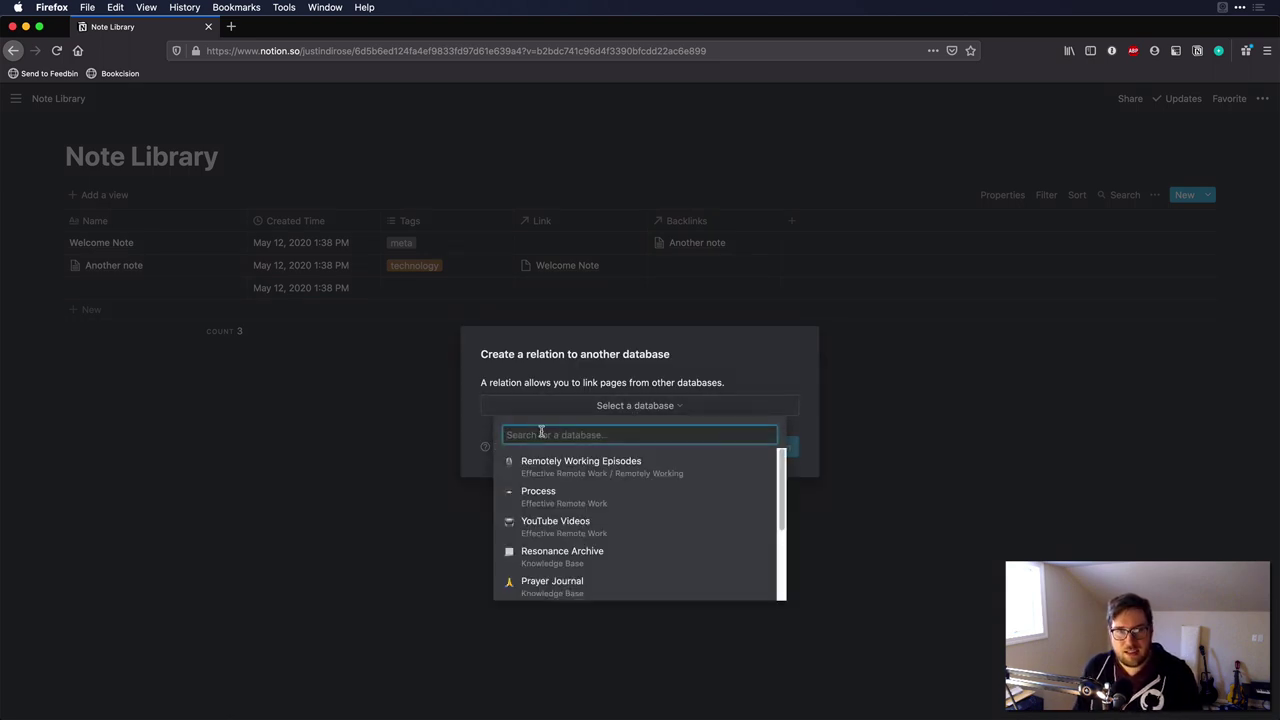
type("note library")
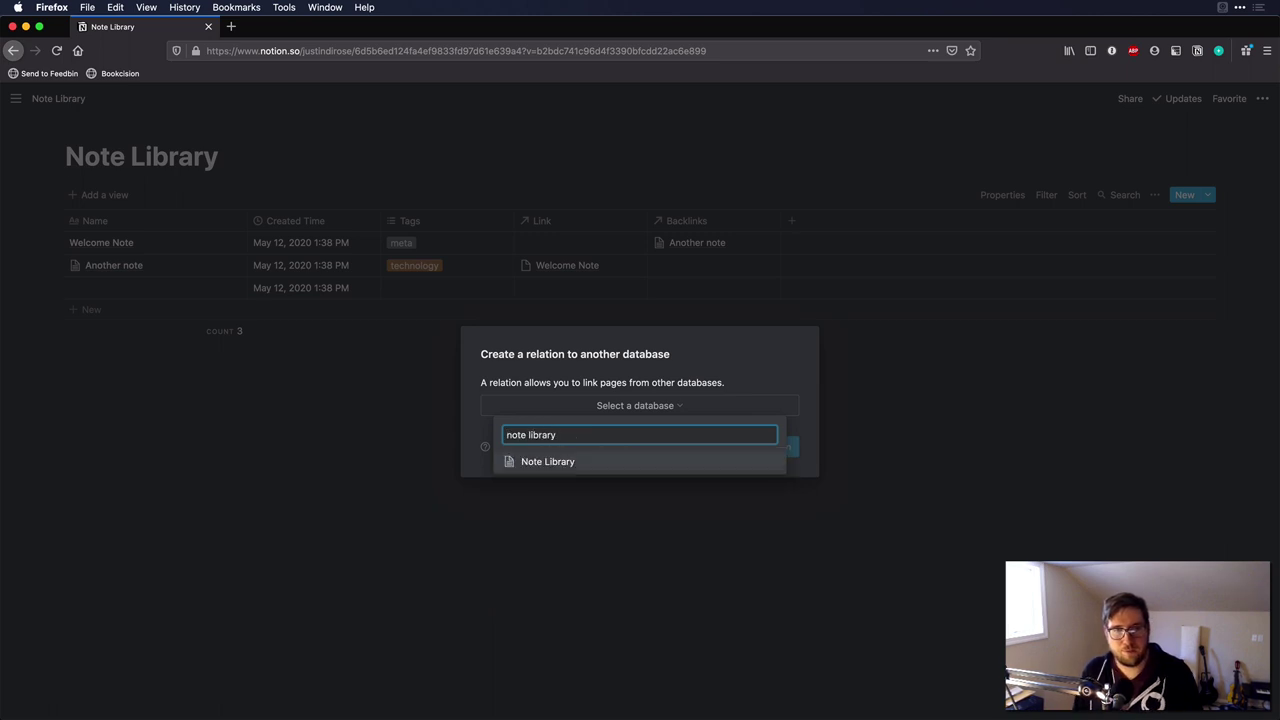
left_click(549, 464)
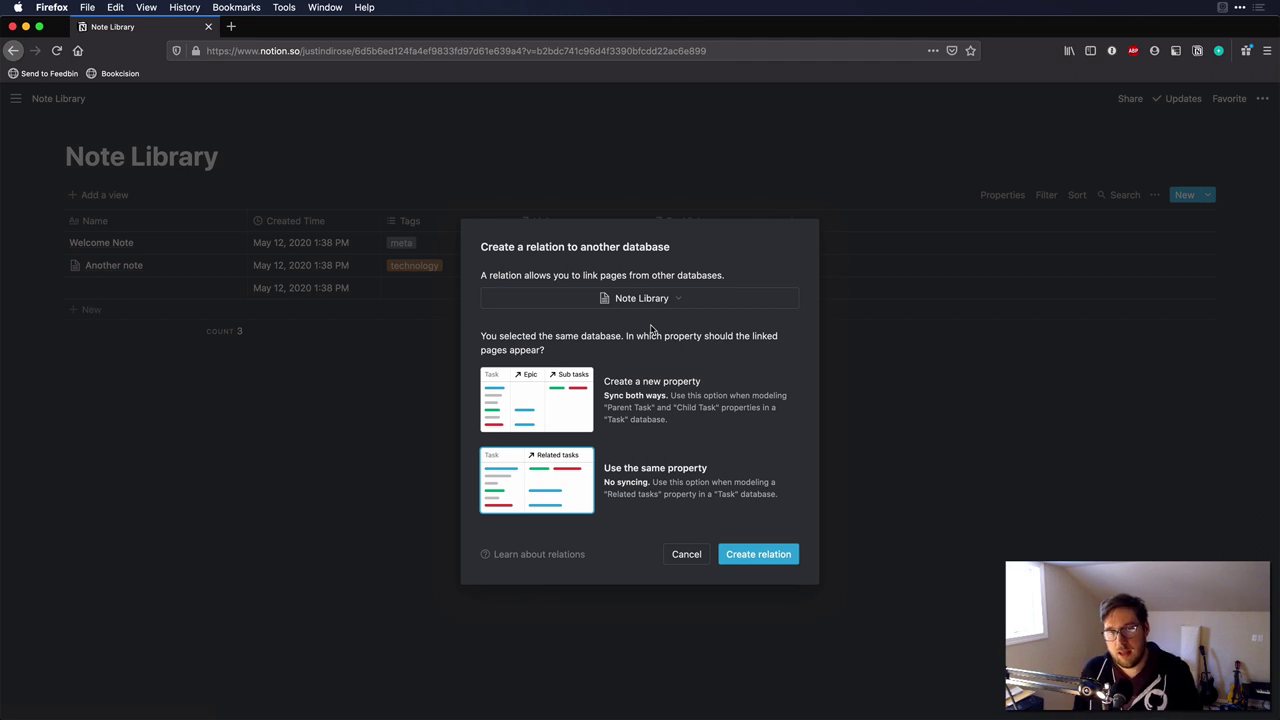
left_click(614, 388)
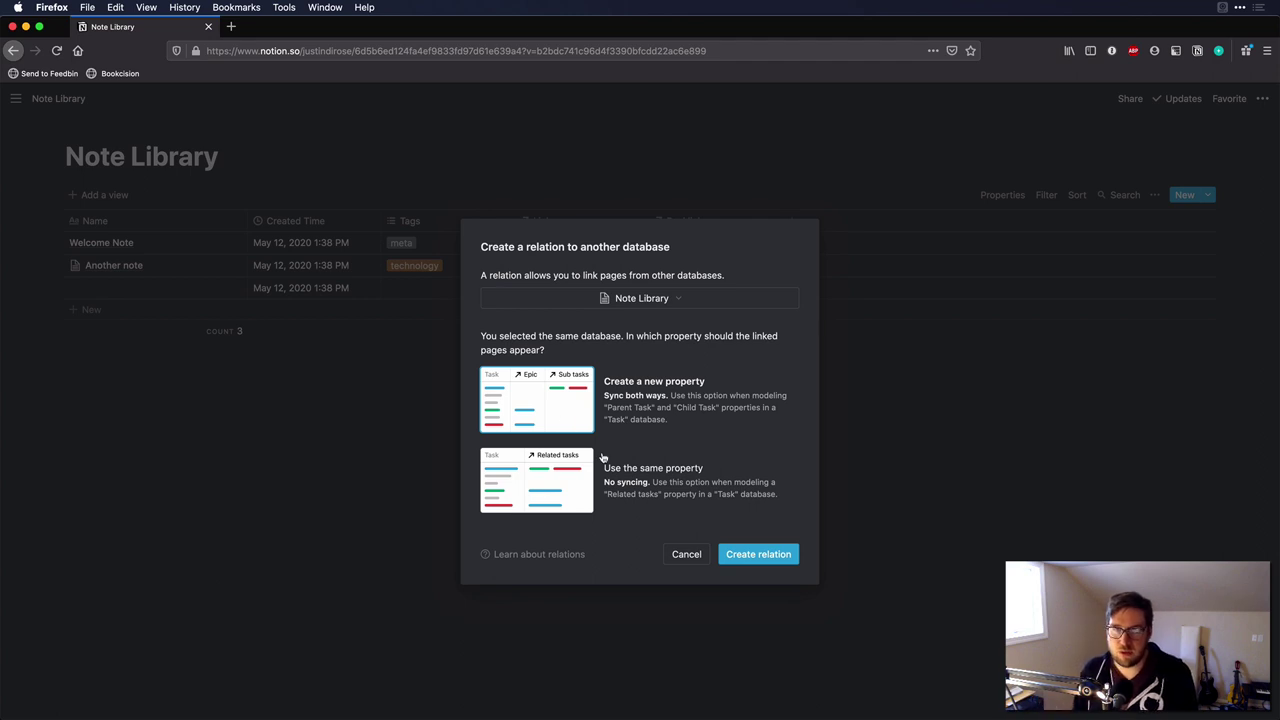
left_click(688, 559)
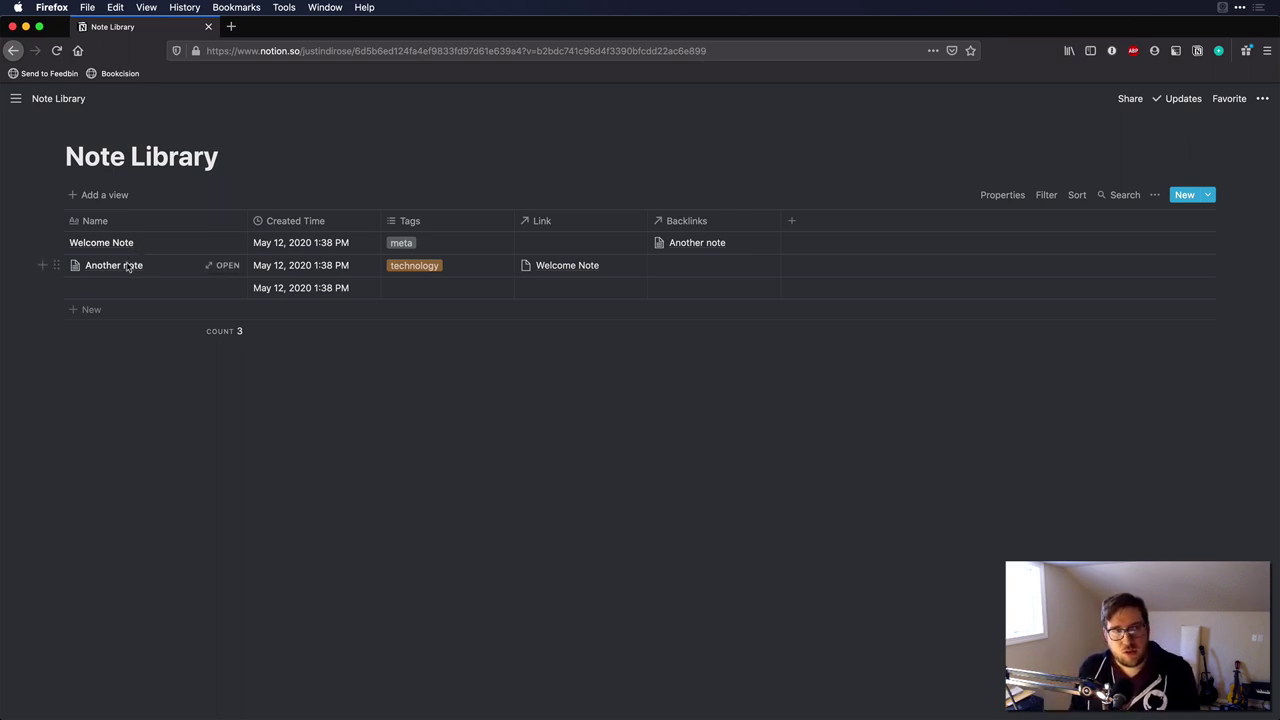
Step: Open Welcome Note, move its Backlinks property directly below Link, inspect the backlinked page, and close the note
left_click(226, 243)
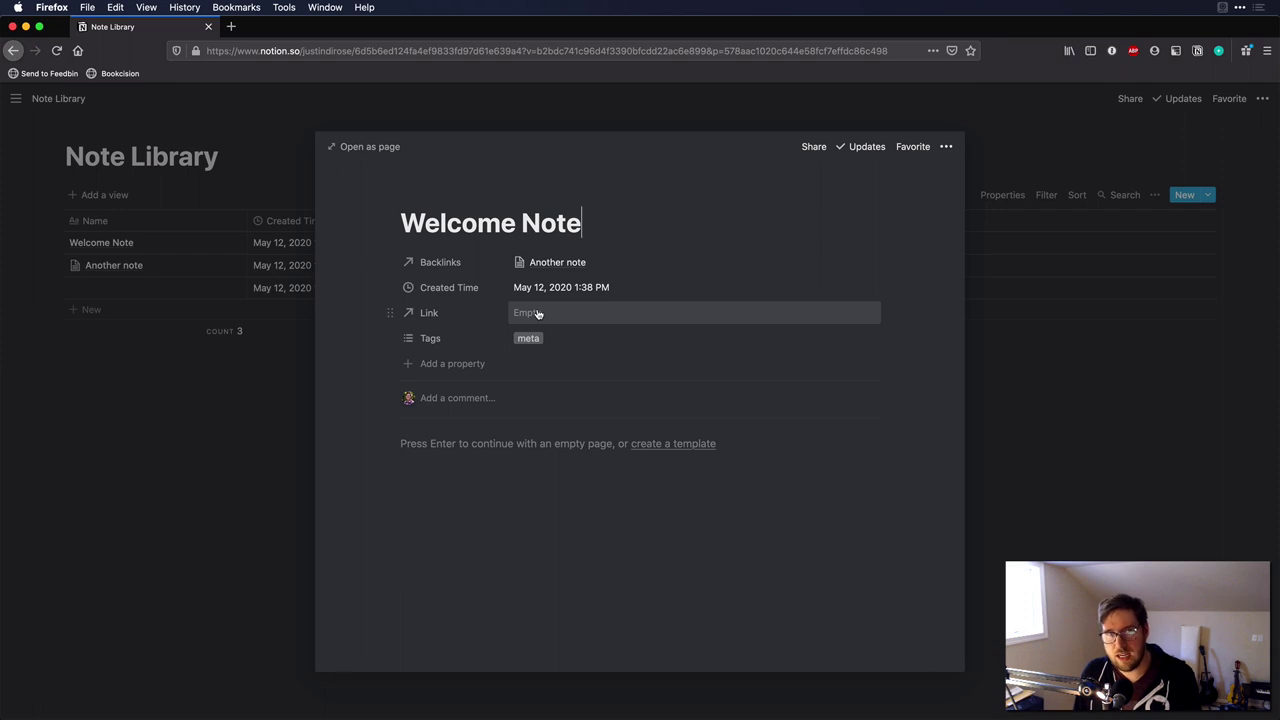
left_click_drag(391, 261, 390, 316)
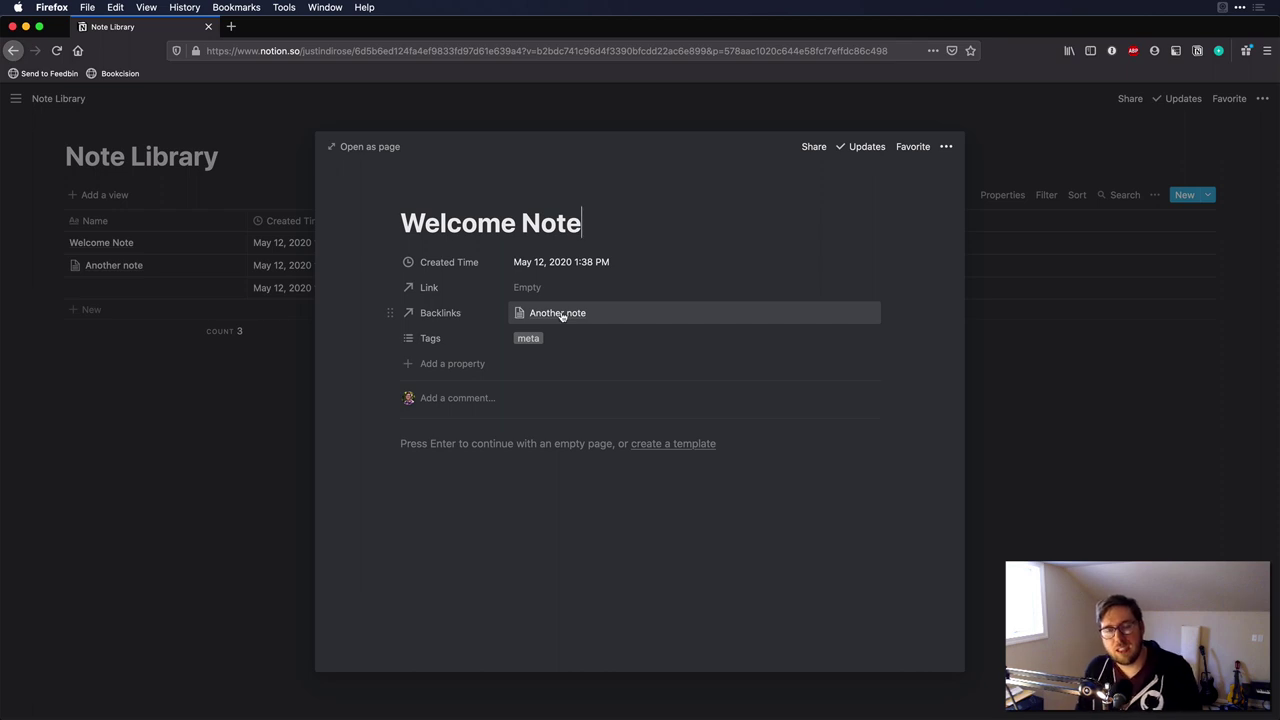
left_click(561, 315)
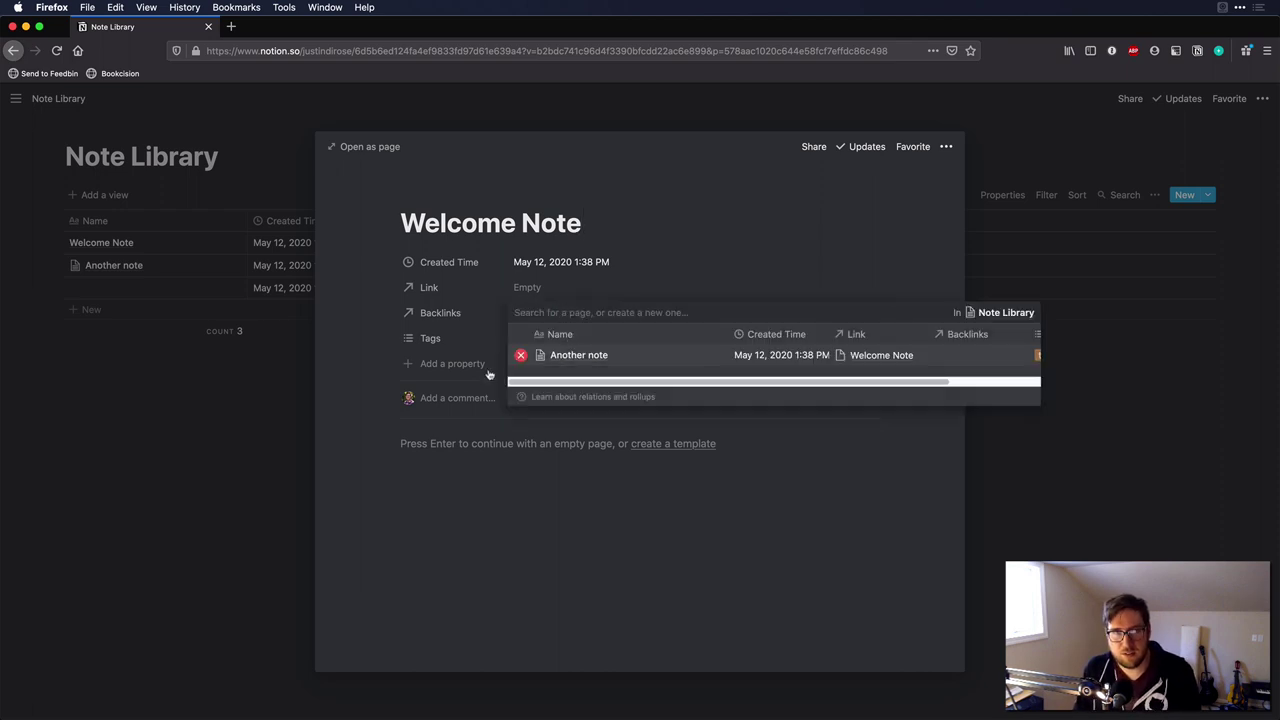
left_click(234, 391)
left_click(219, 361)
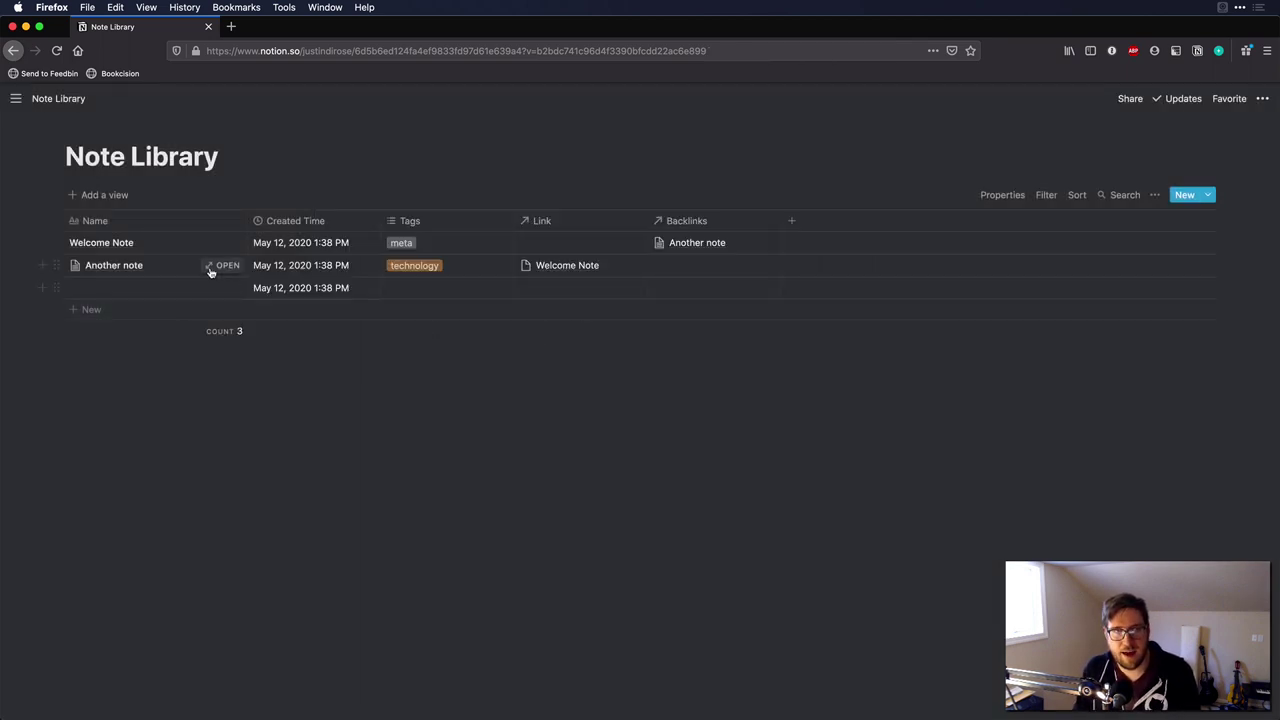
Step: In Another note, add a page link to Another note below the thoughts text, and test the Welcome Note link
left_click(212, 267)
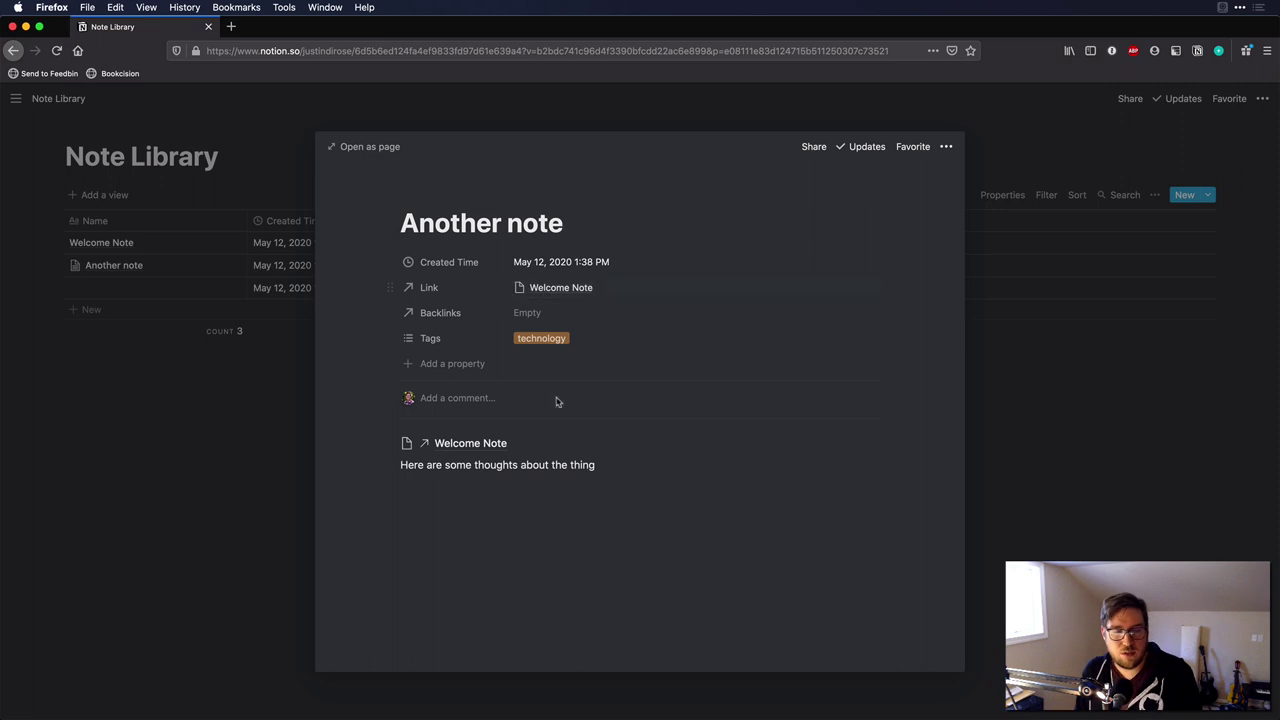
left_click(607, 468)
key("Return")
type("/link")
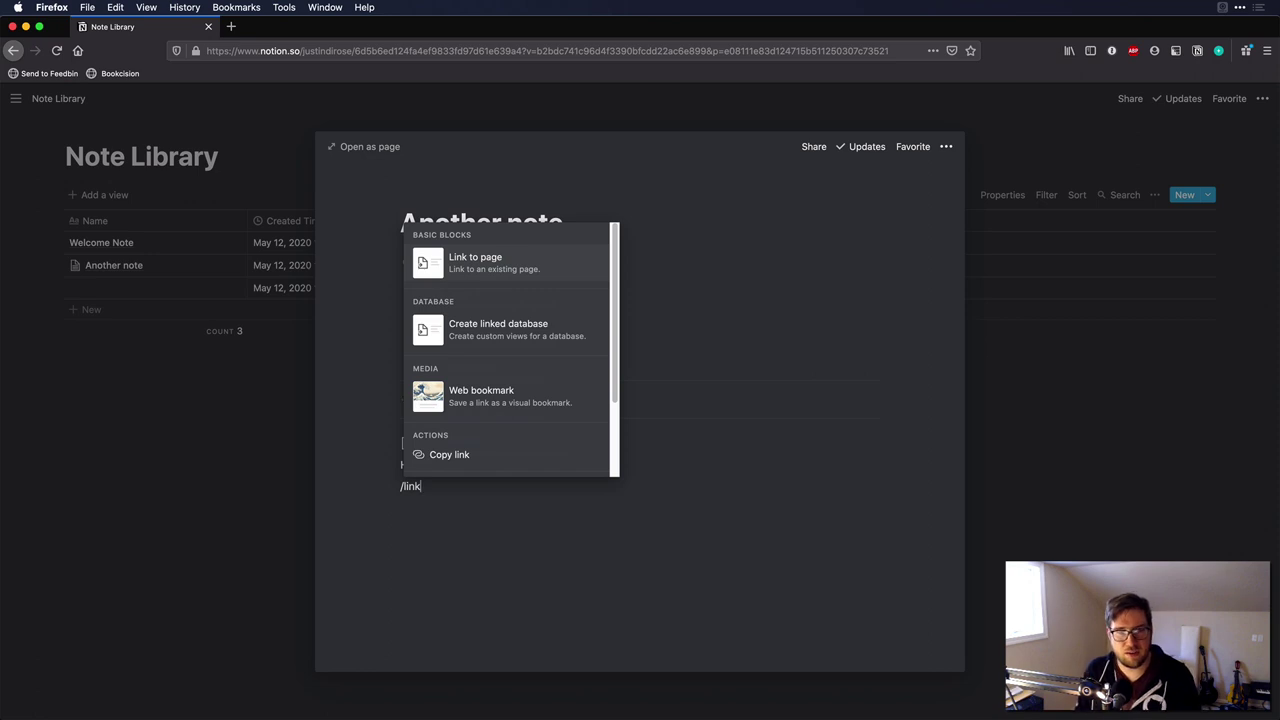
key("Return")
type("another note")
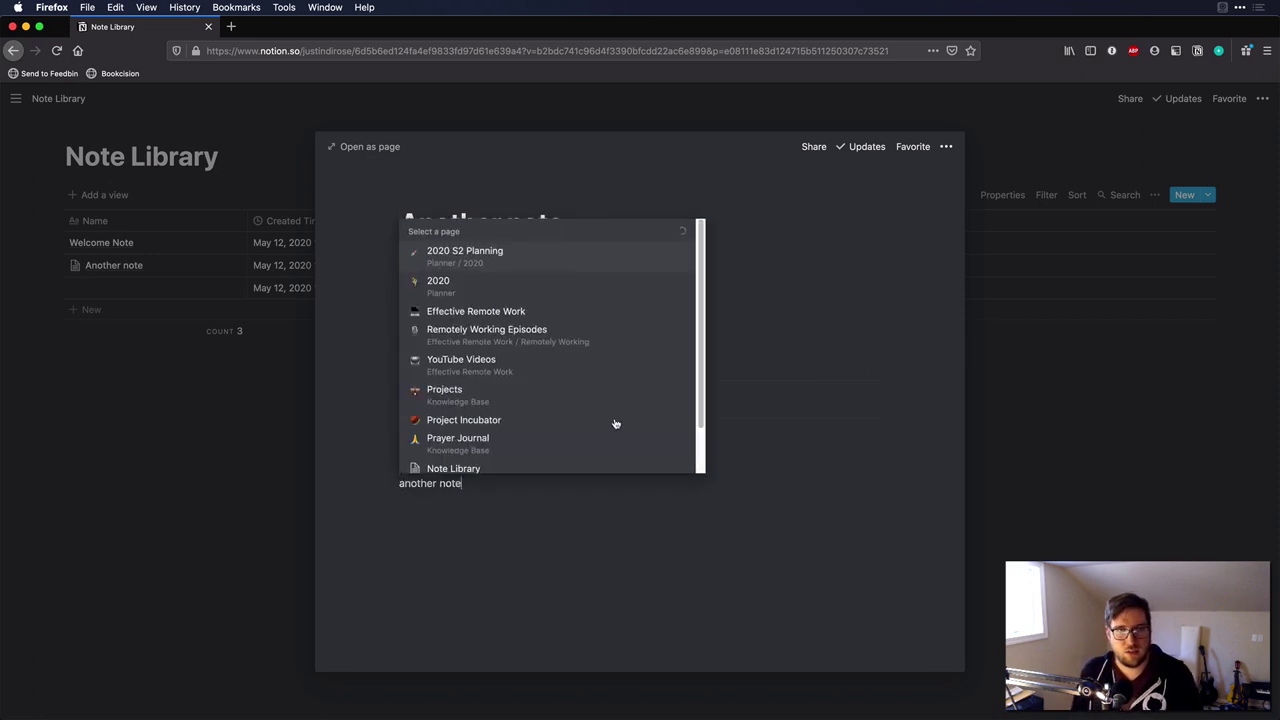
left_click(440, 457)
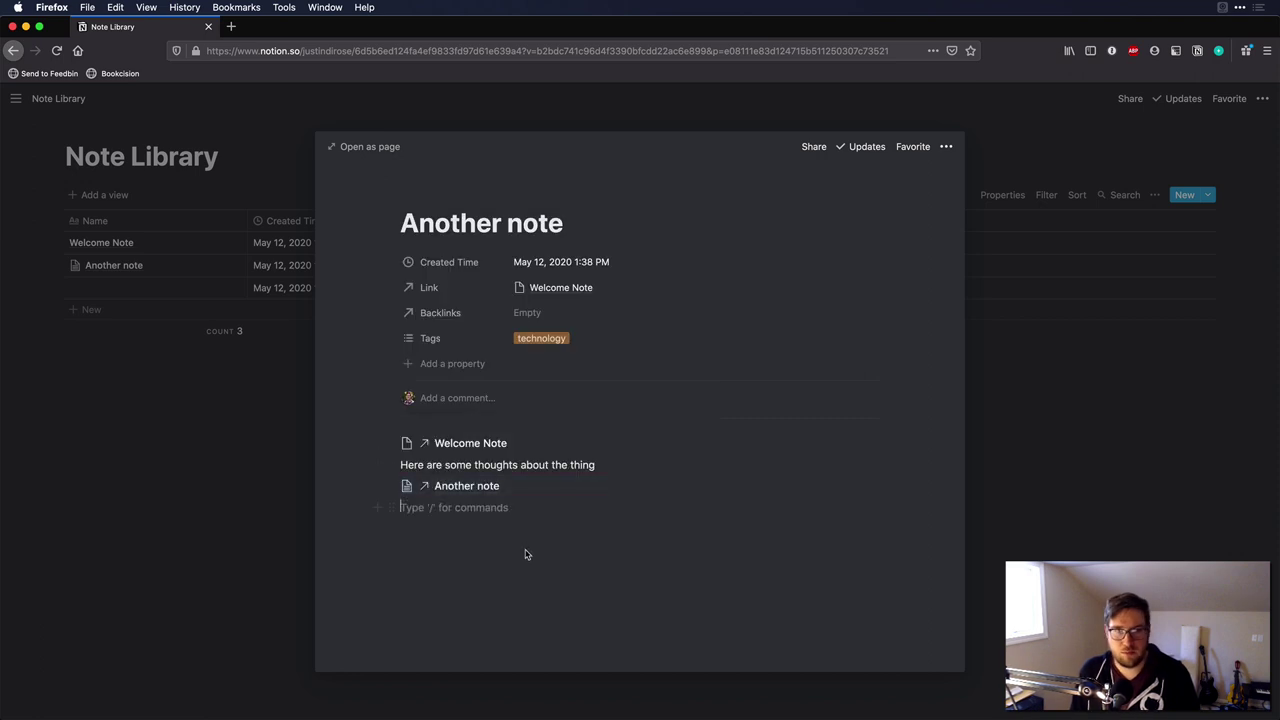
left_click(463, 443)
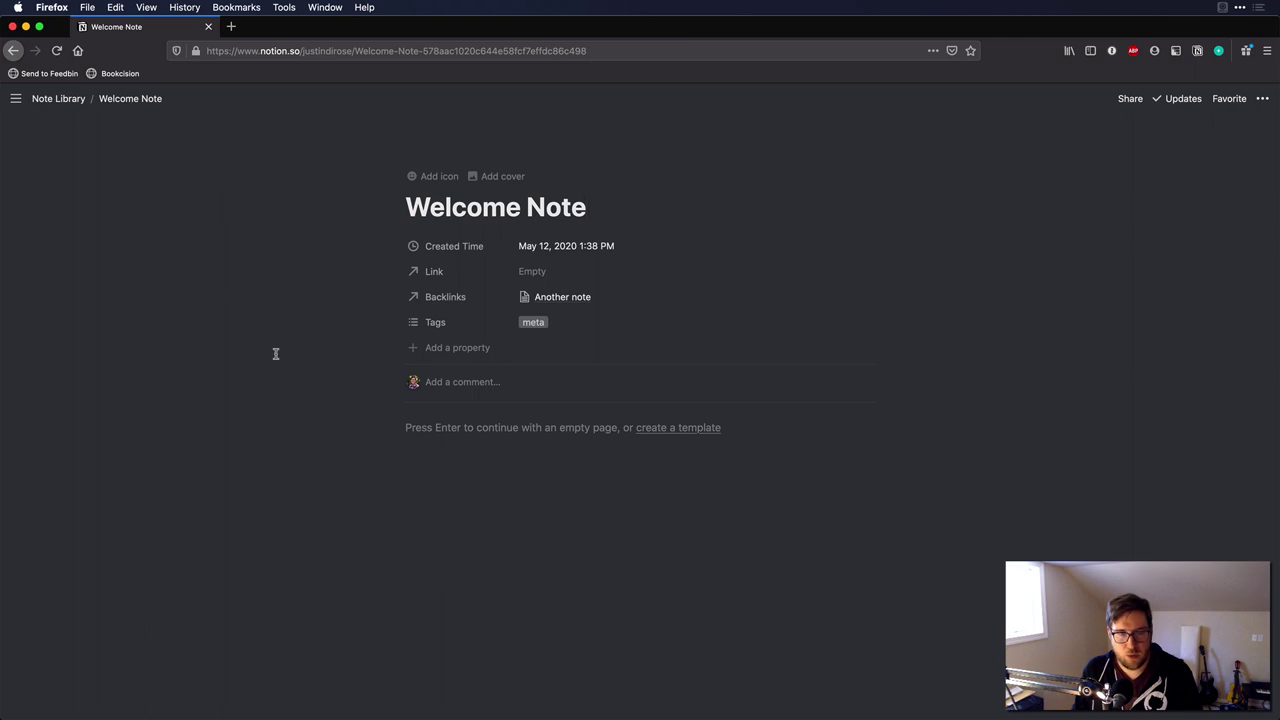
key("super+bracketleft")
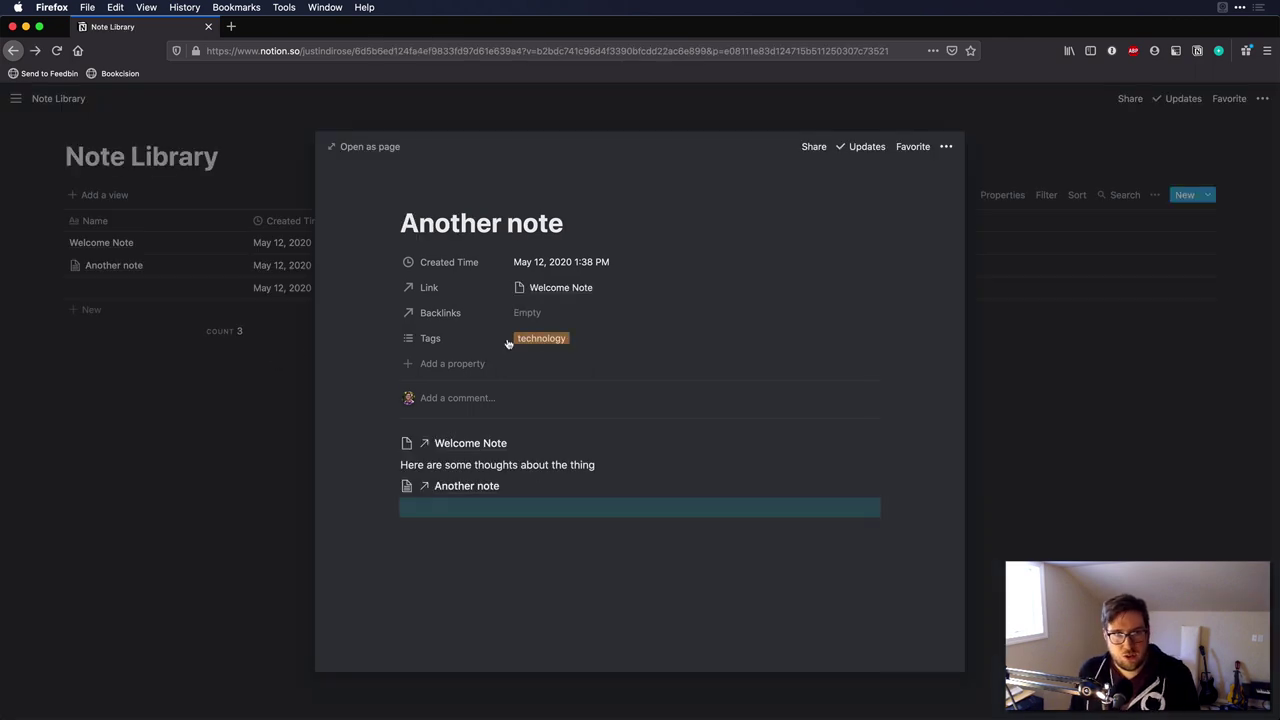
Step: Add a new "journaling" tag to Another note and return to the Note Library table
left_click(589, 338)
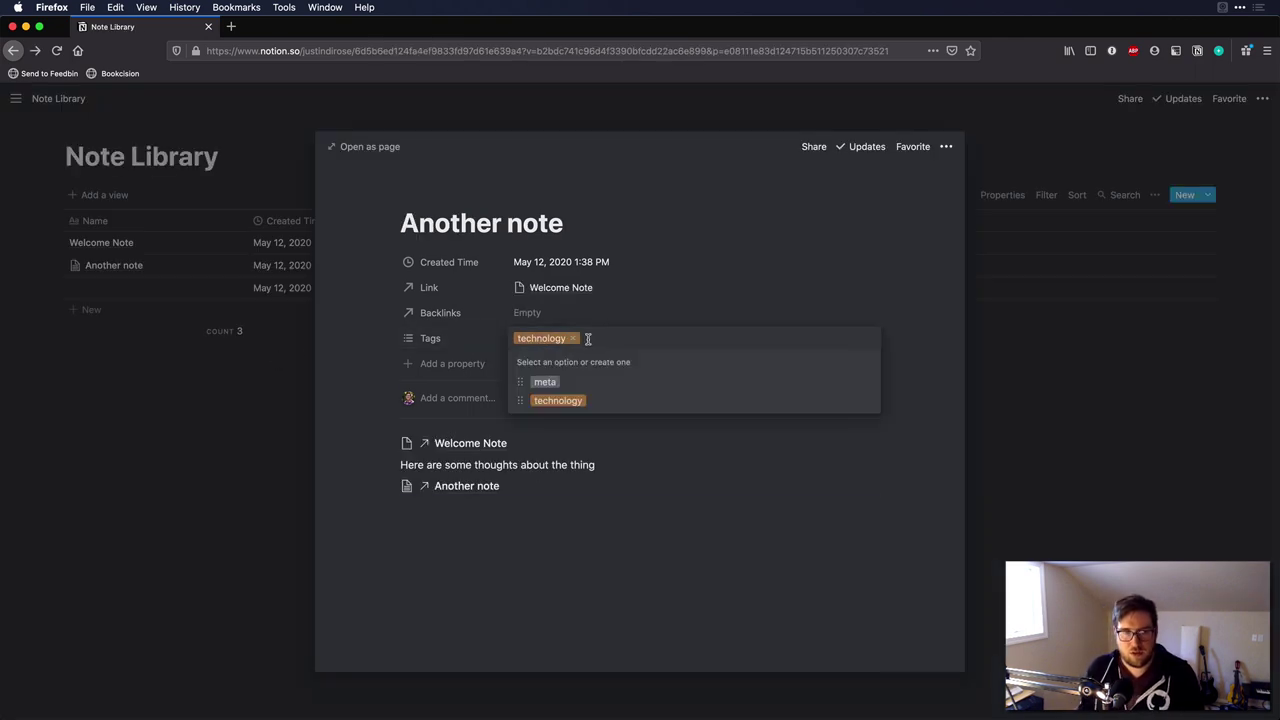
type("journaling")
key("Return")
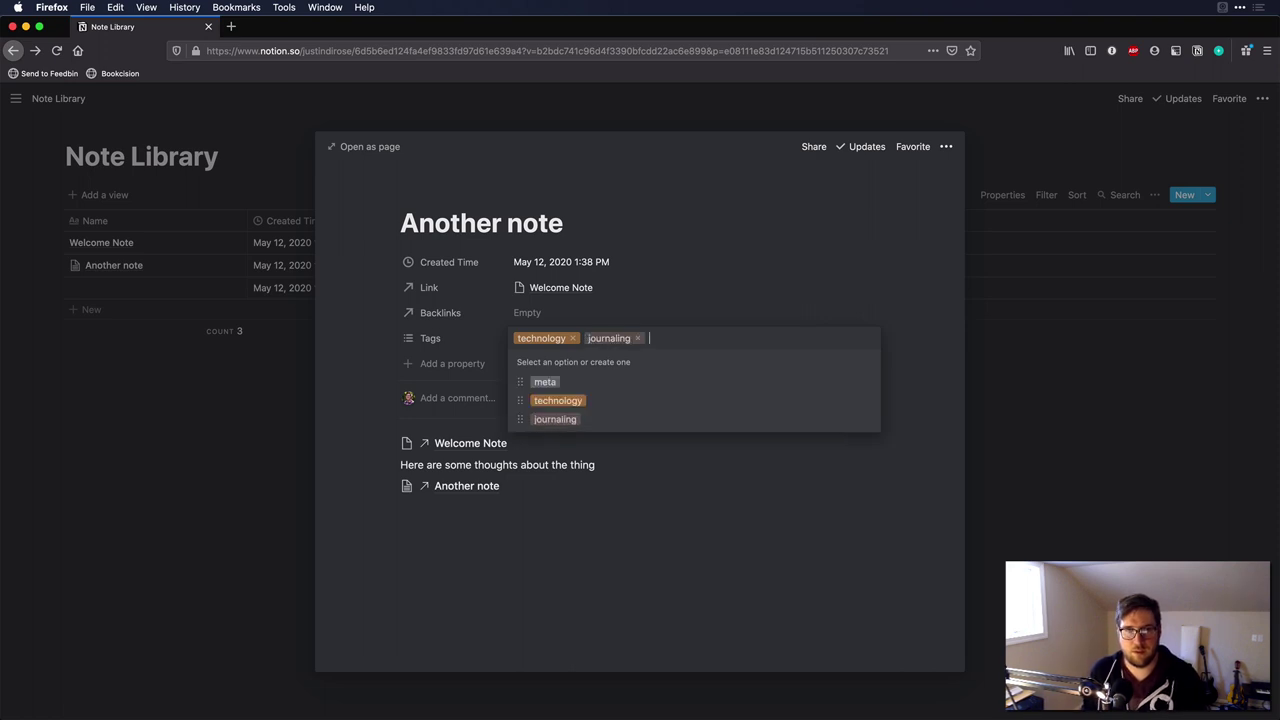
left_click(621, 552)
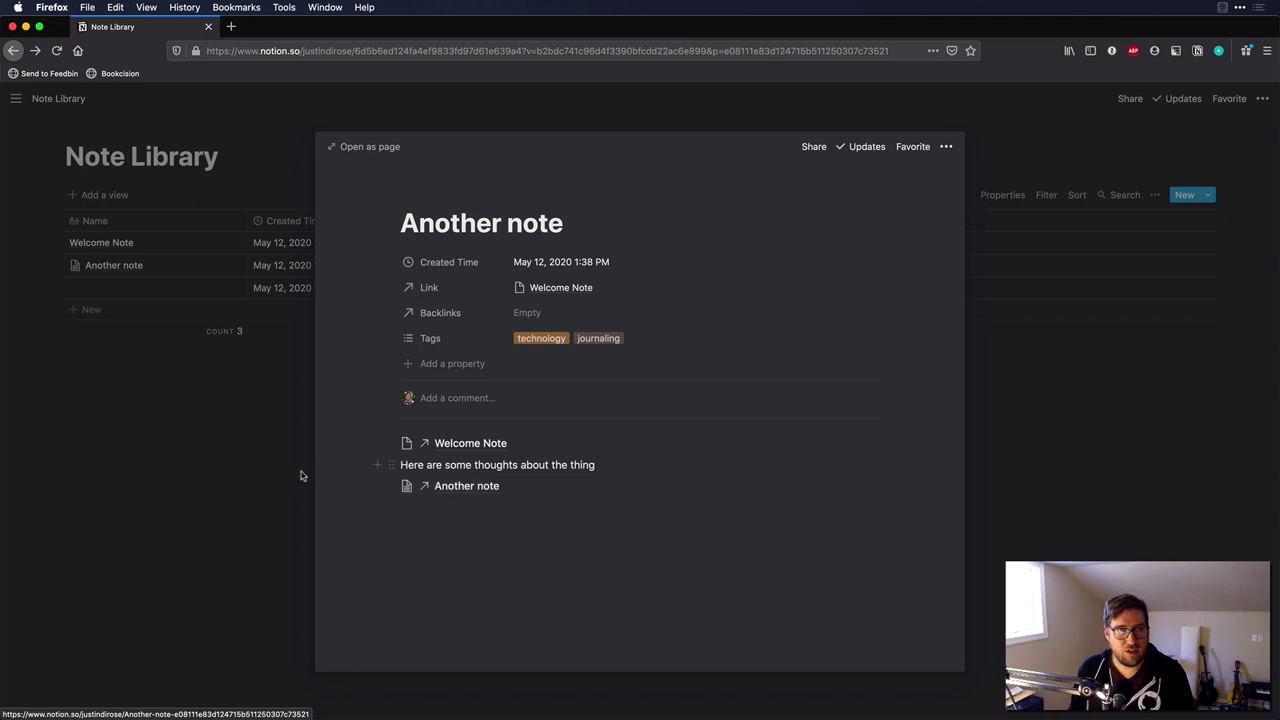
left_click(245, 480)
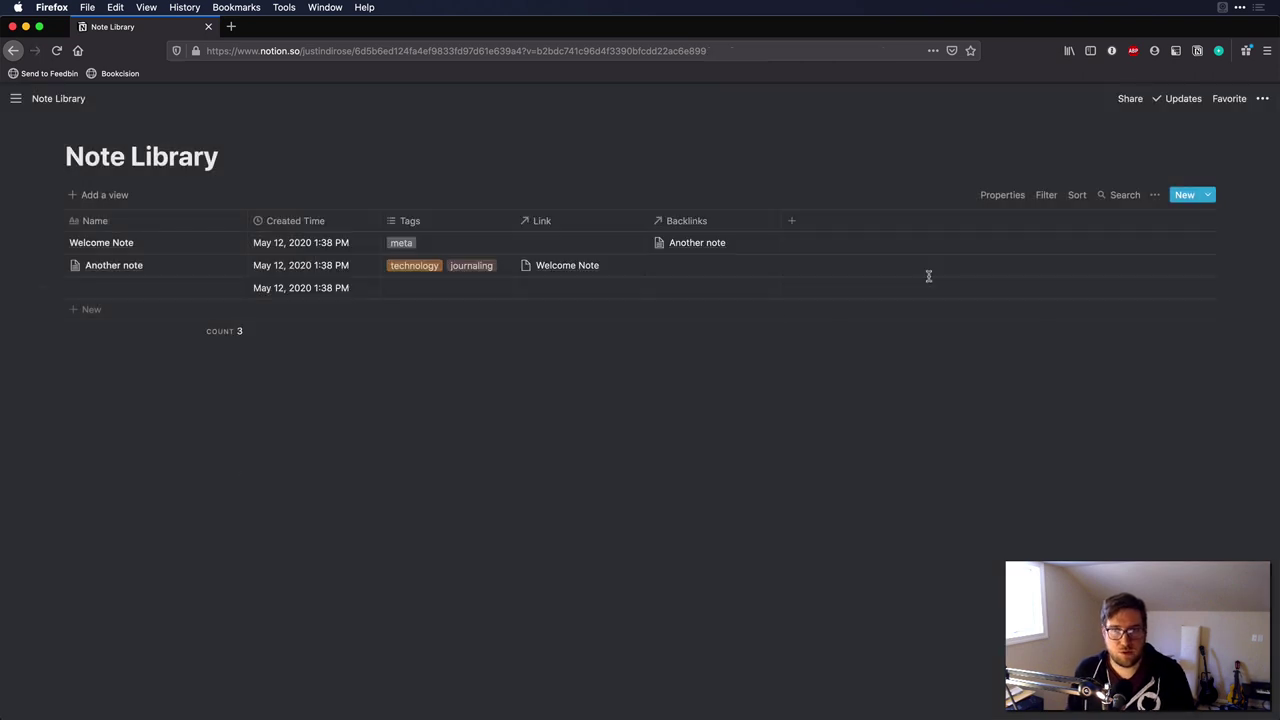
Step: Filter the Note Library to notes whose Tags property contains "journaling"
left_click(1047, 197)
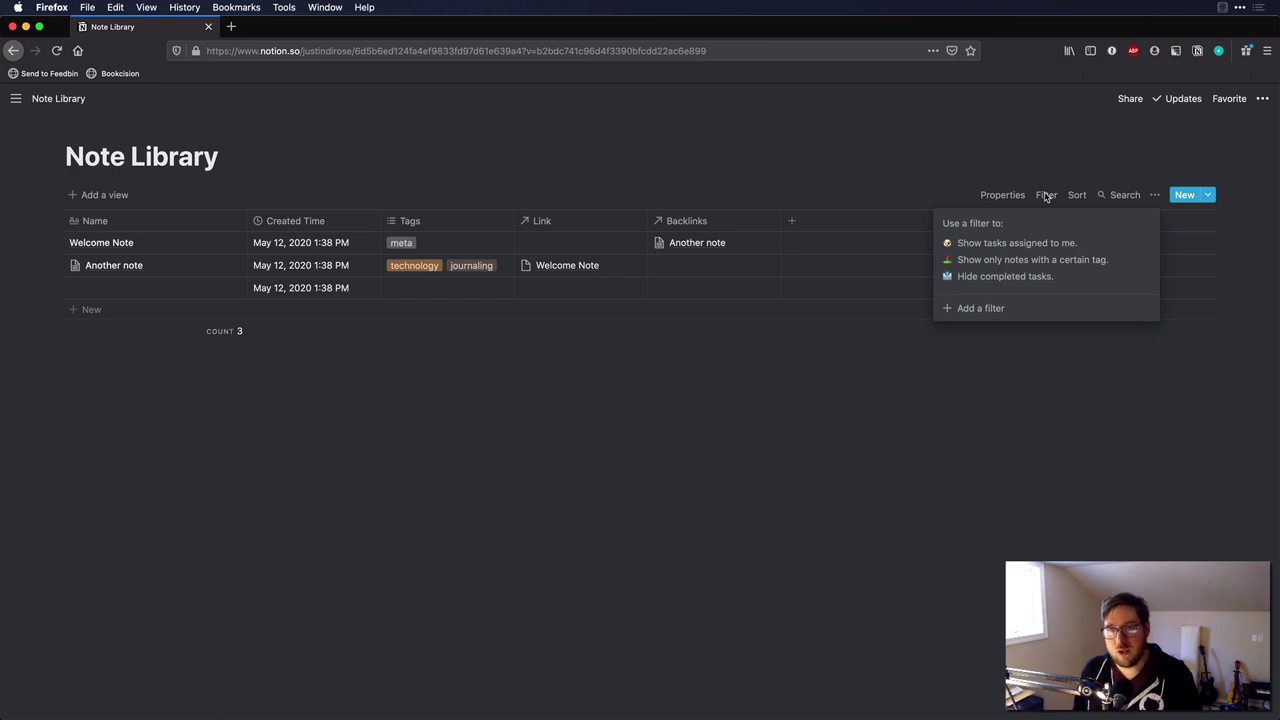
left_click(999, 307)
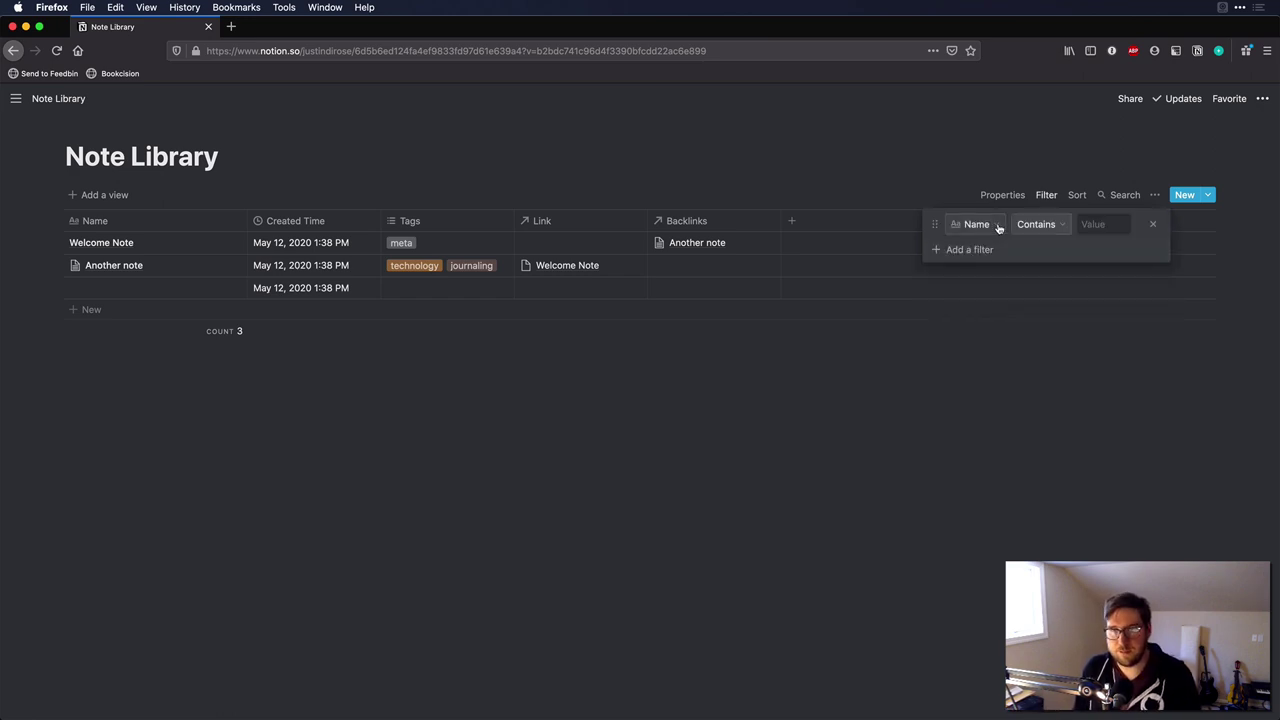
left_click(975, 226)
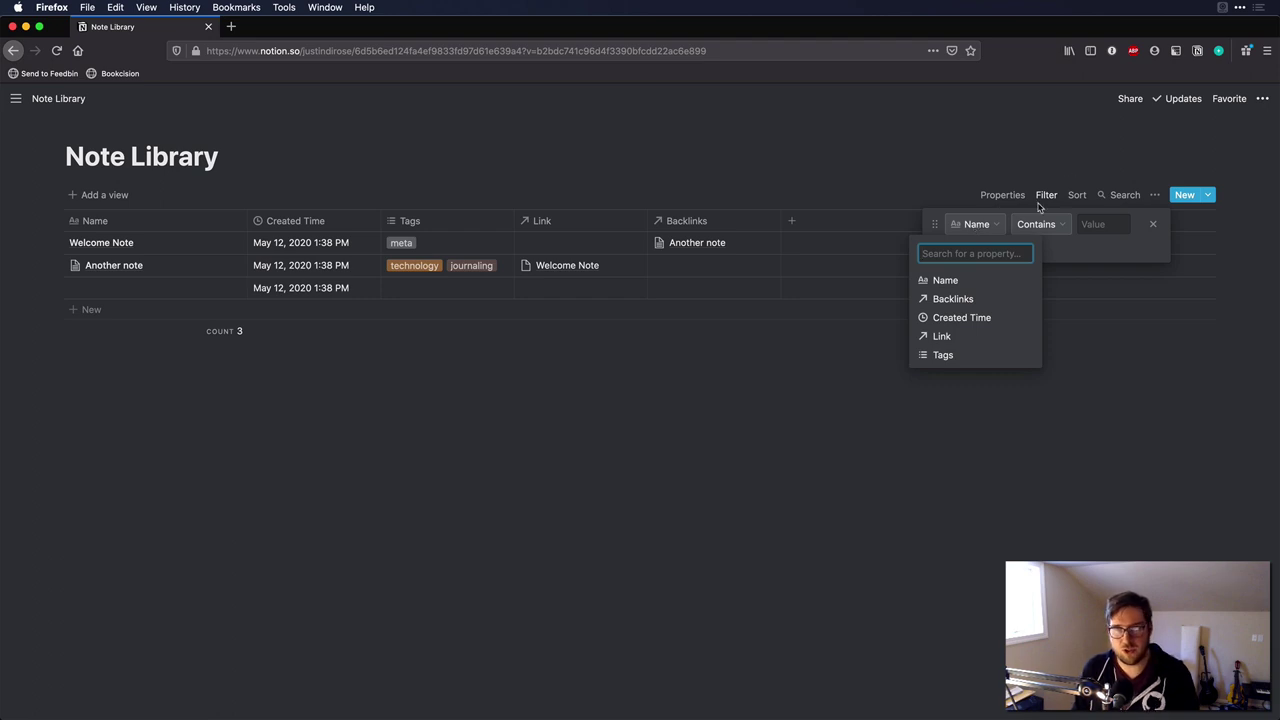
left_click(944, 355)
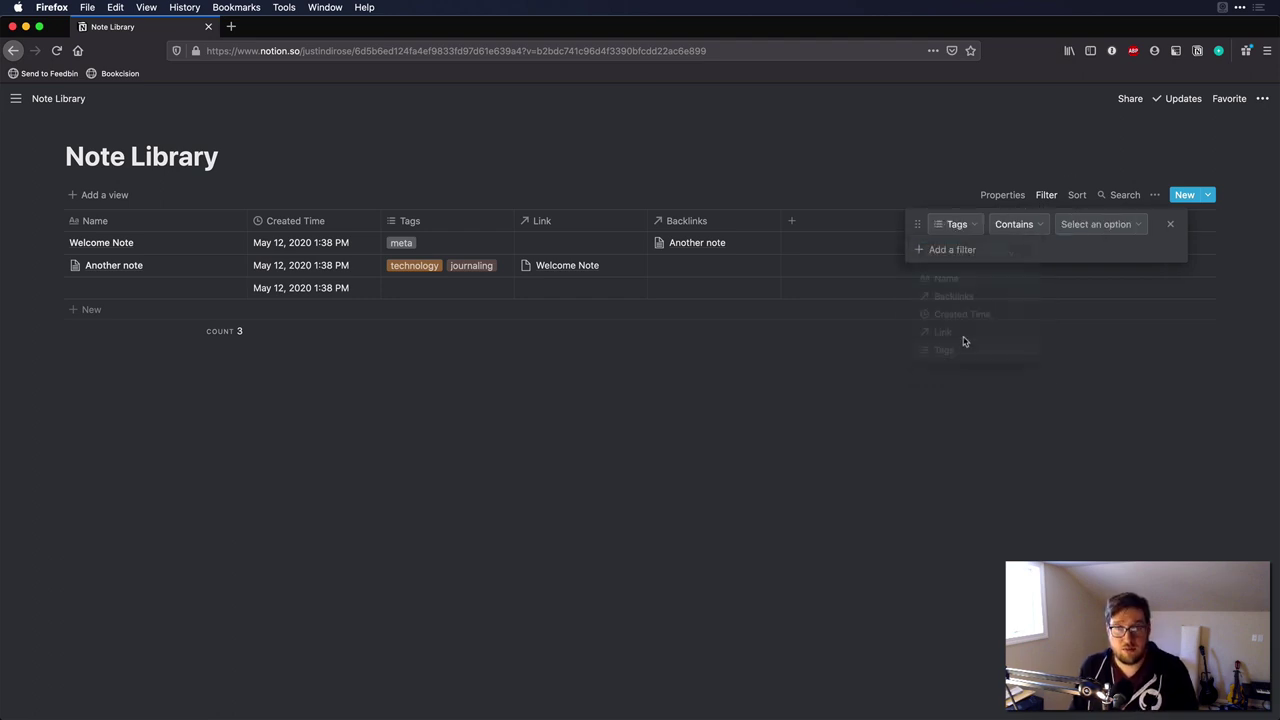
left_click(1100, 226)
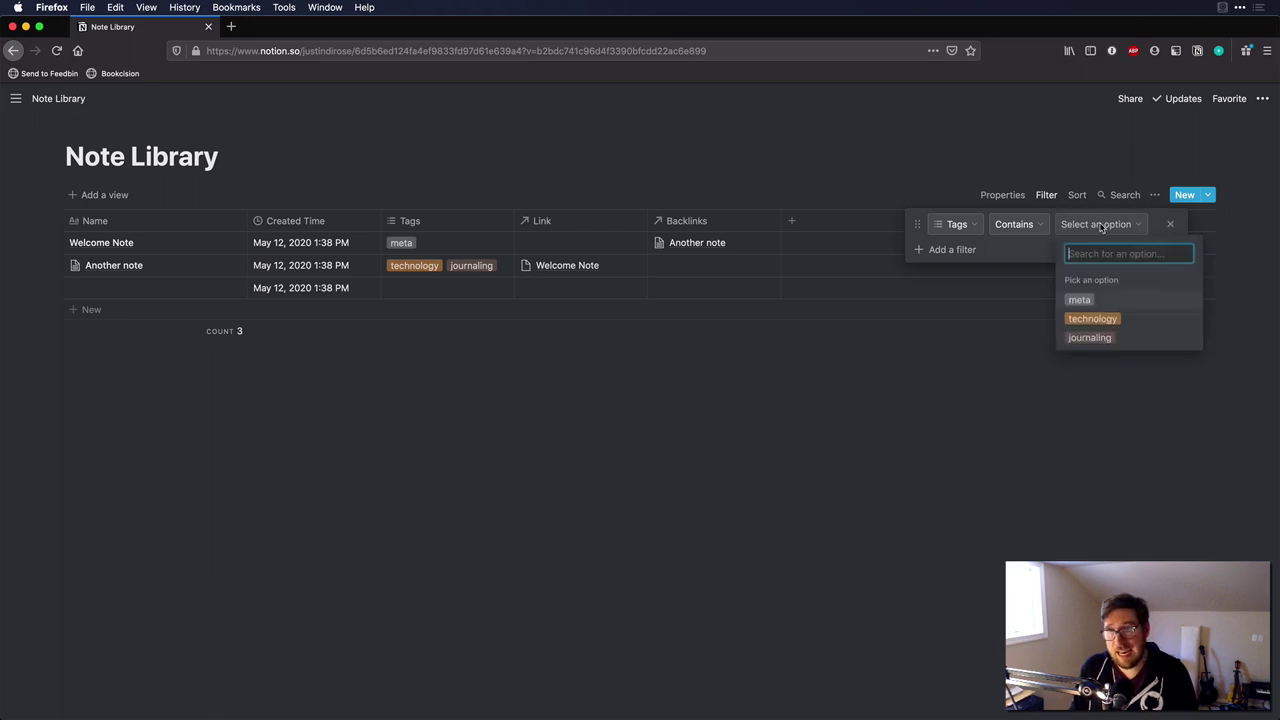
left_click(1103, 334)
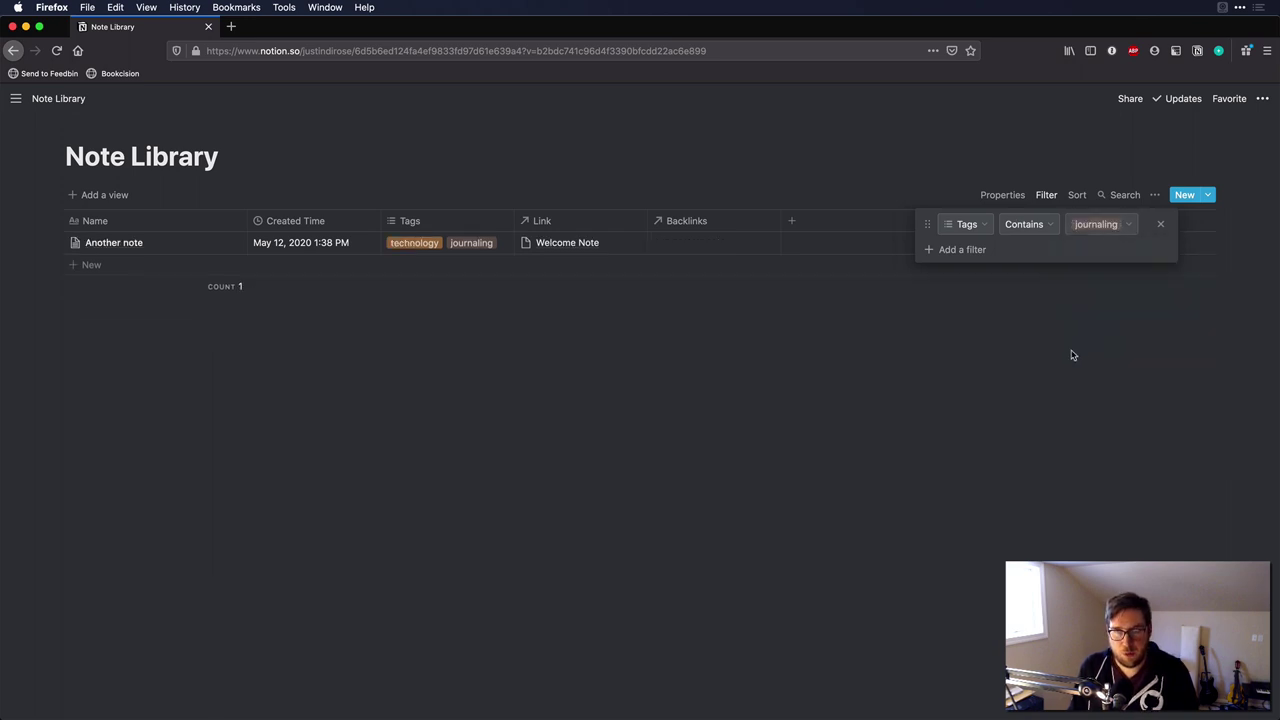
left_click(985, 394)
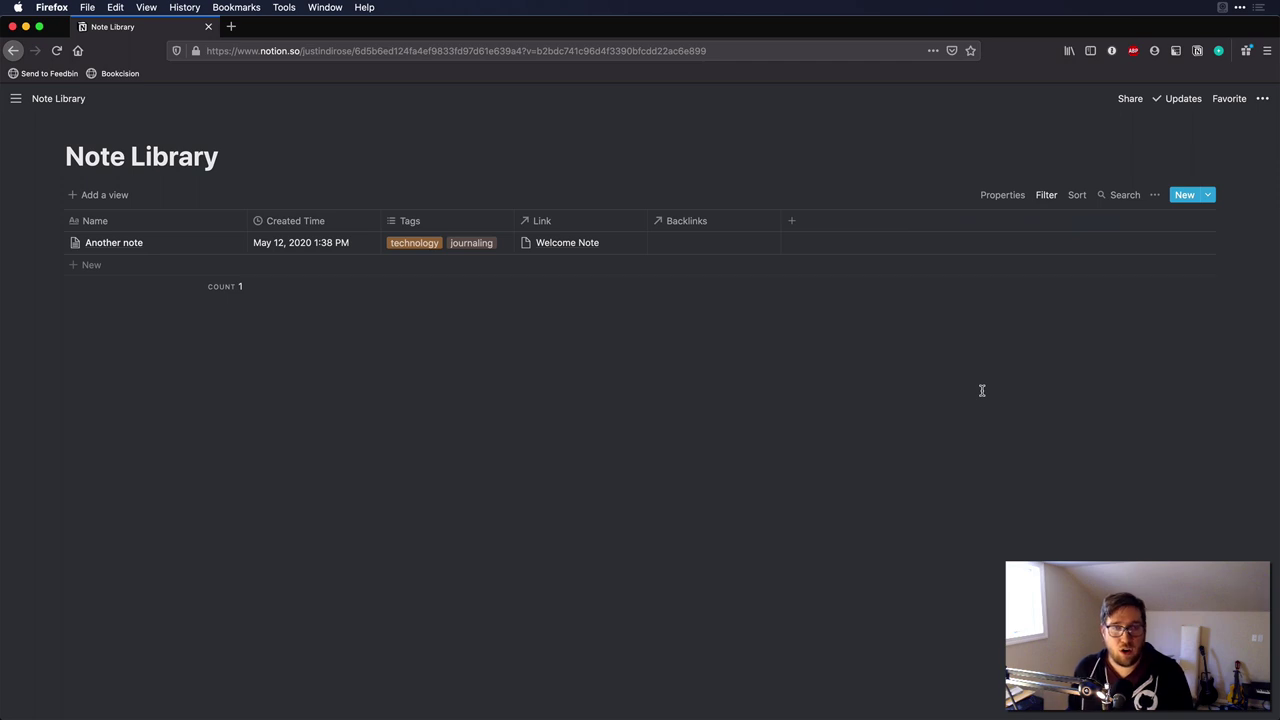
Step: Add an unnamed List view to the Note Library database
left_click(113, 196)
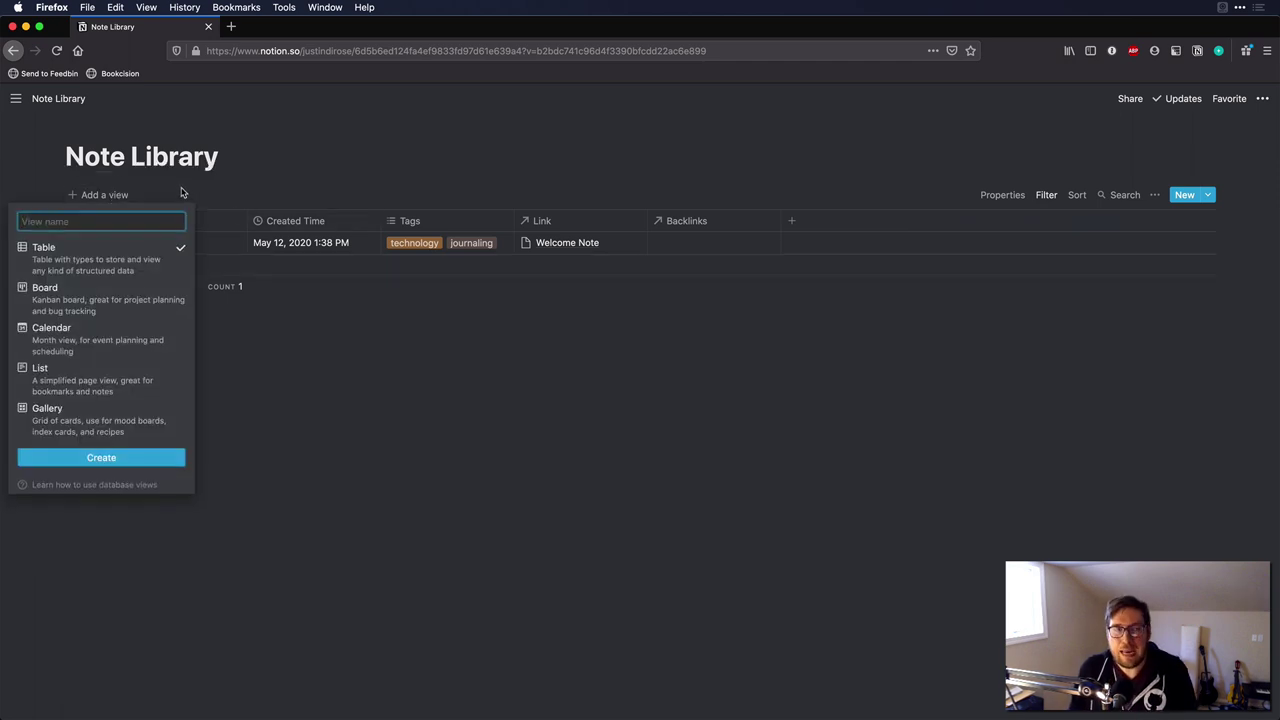
left_click(106, 385)
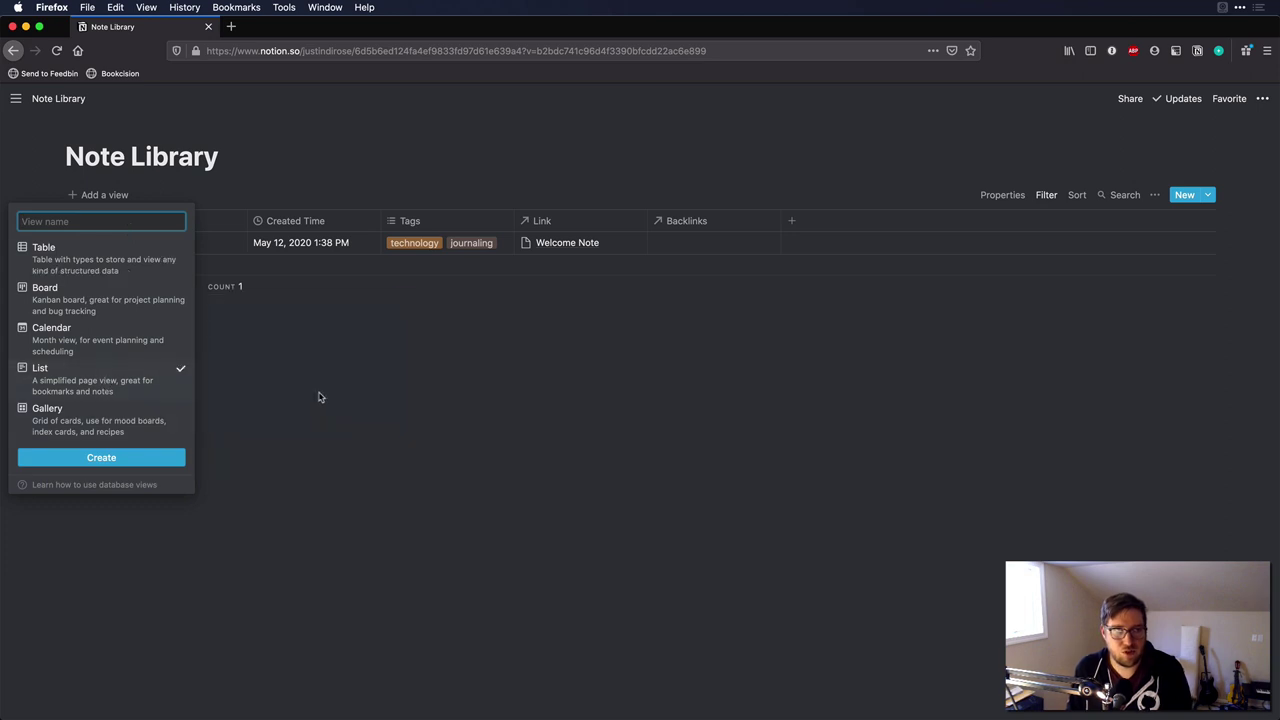
left_click(121, 458)
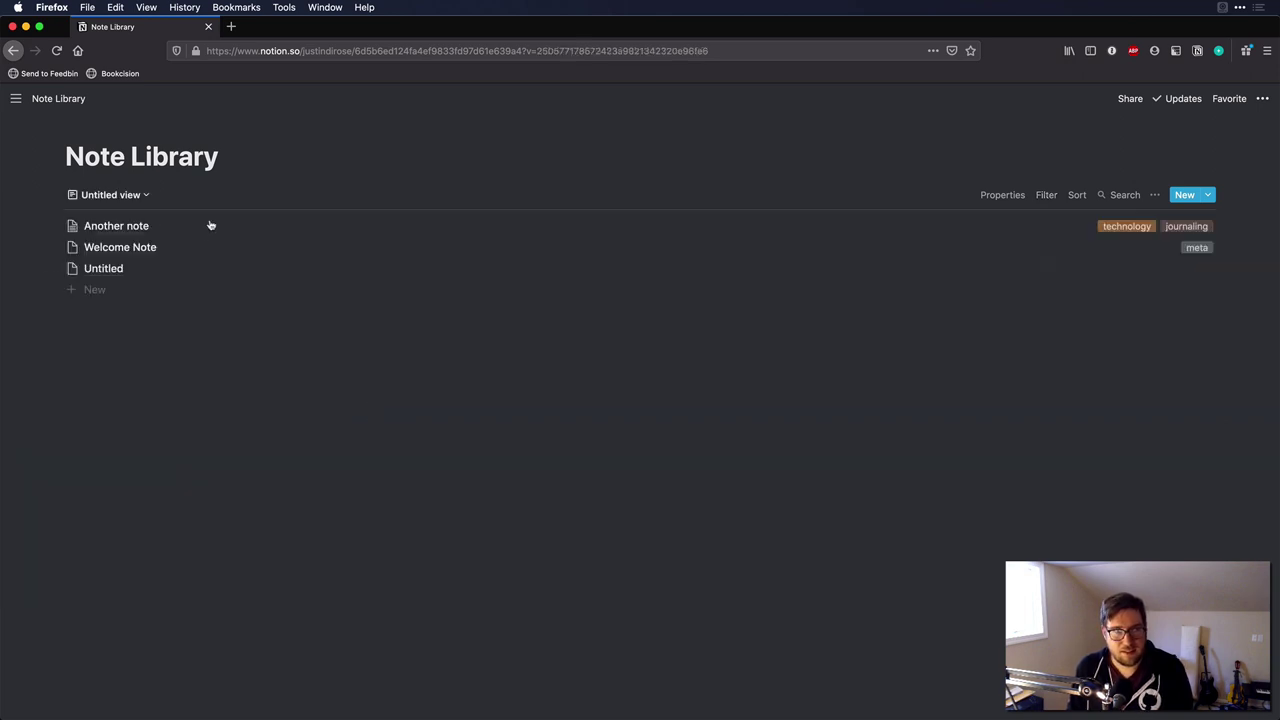
Step: Add another unnamed view to the Note Library, using the Gallery layout
left_click(133, 196)
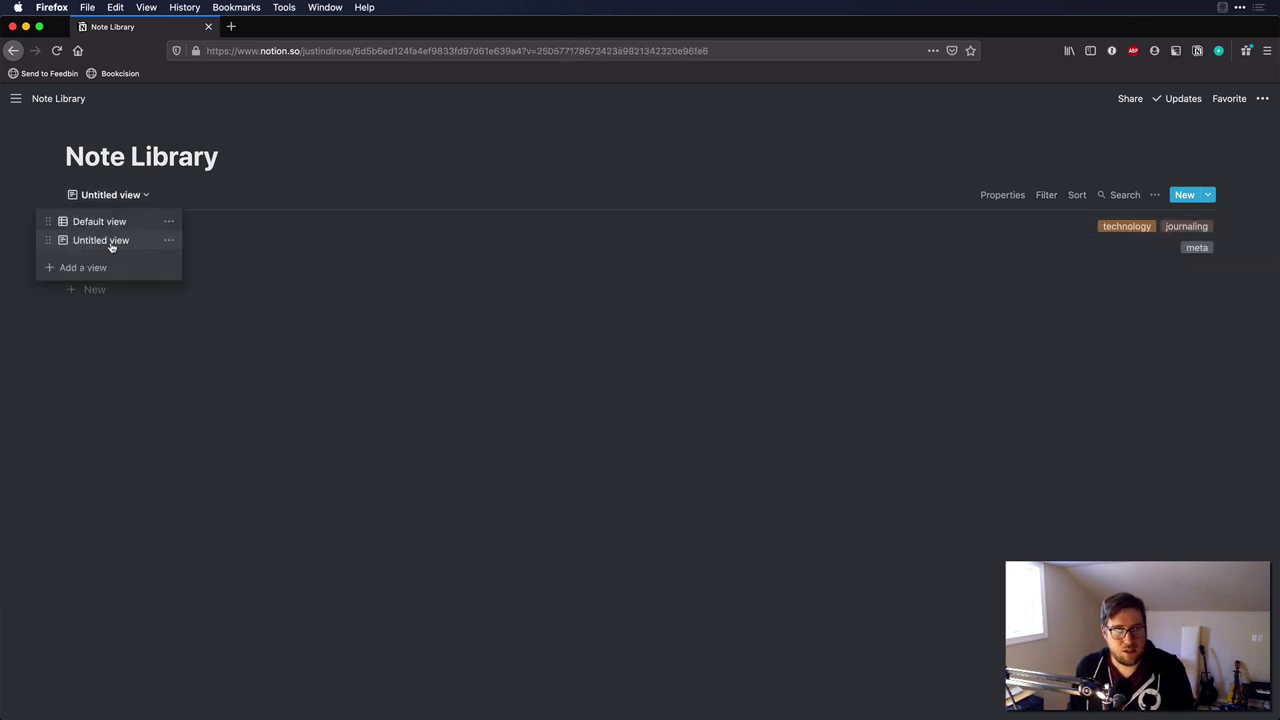
left_click(104, 267)
left_click(240, 338)
left_click(300, 377)
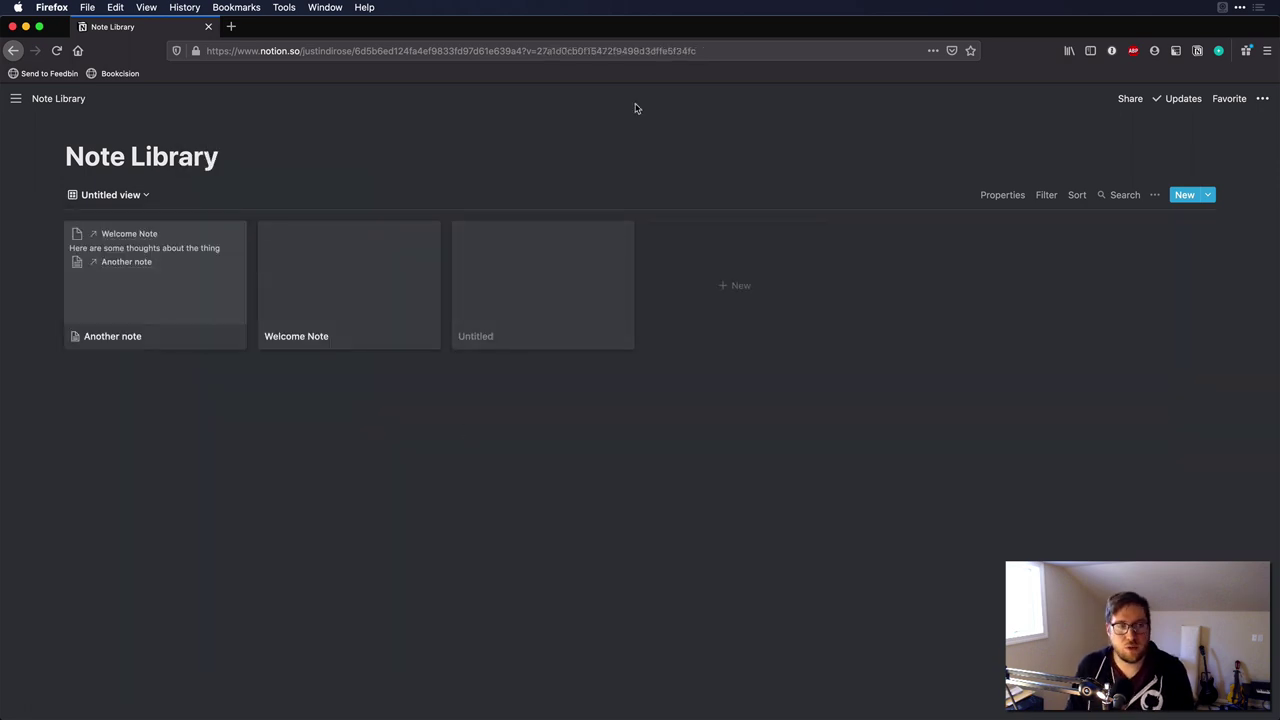
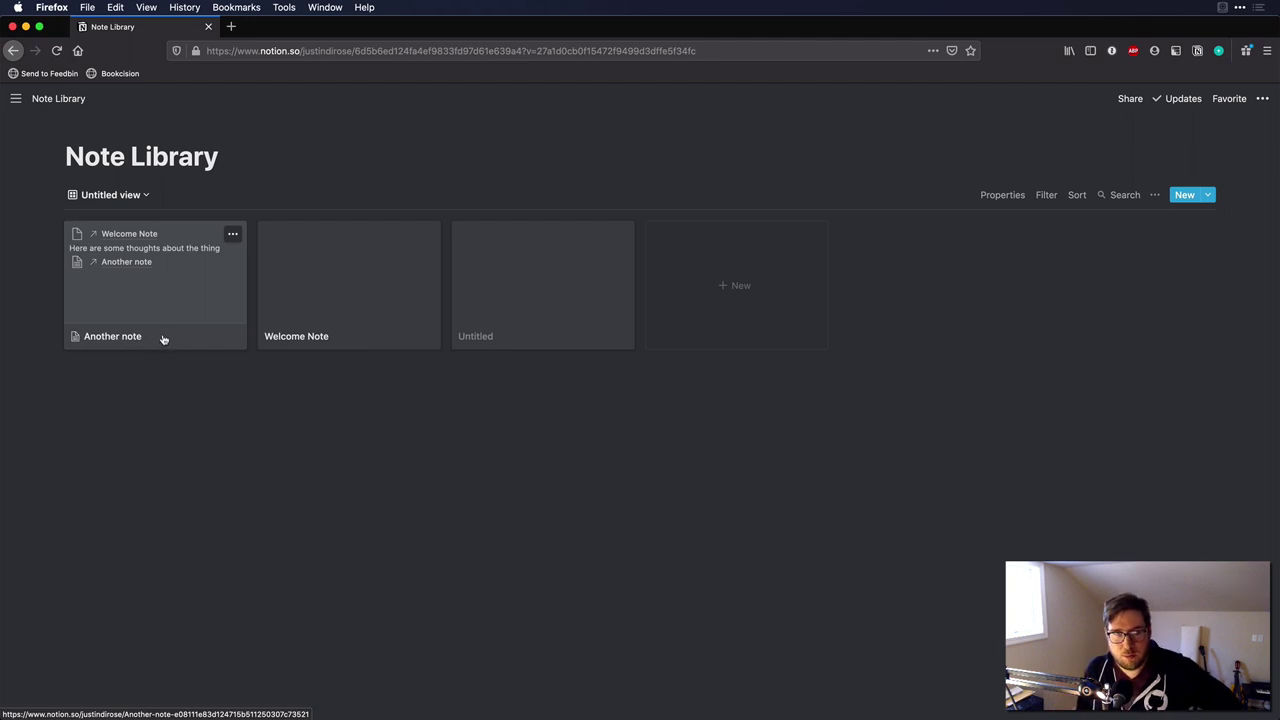
Step: Open Another note and examine its two linking options, the Link to page block below the content and the Link property's page picker
left_click(162, 340)
left_click(578, 509)
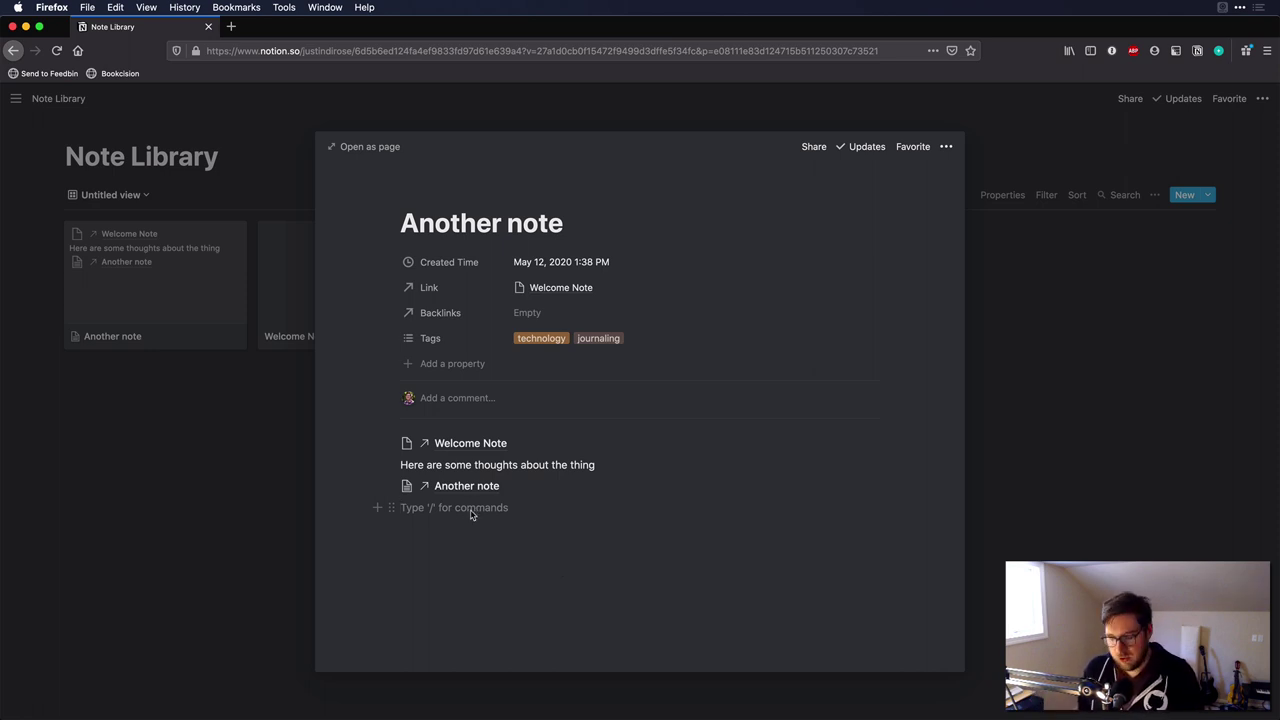
type("/link top")
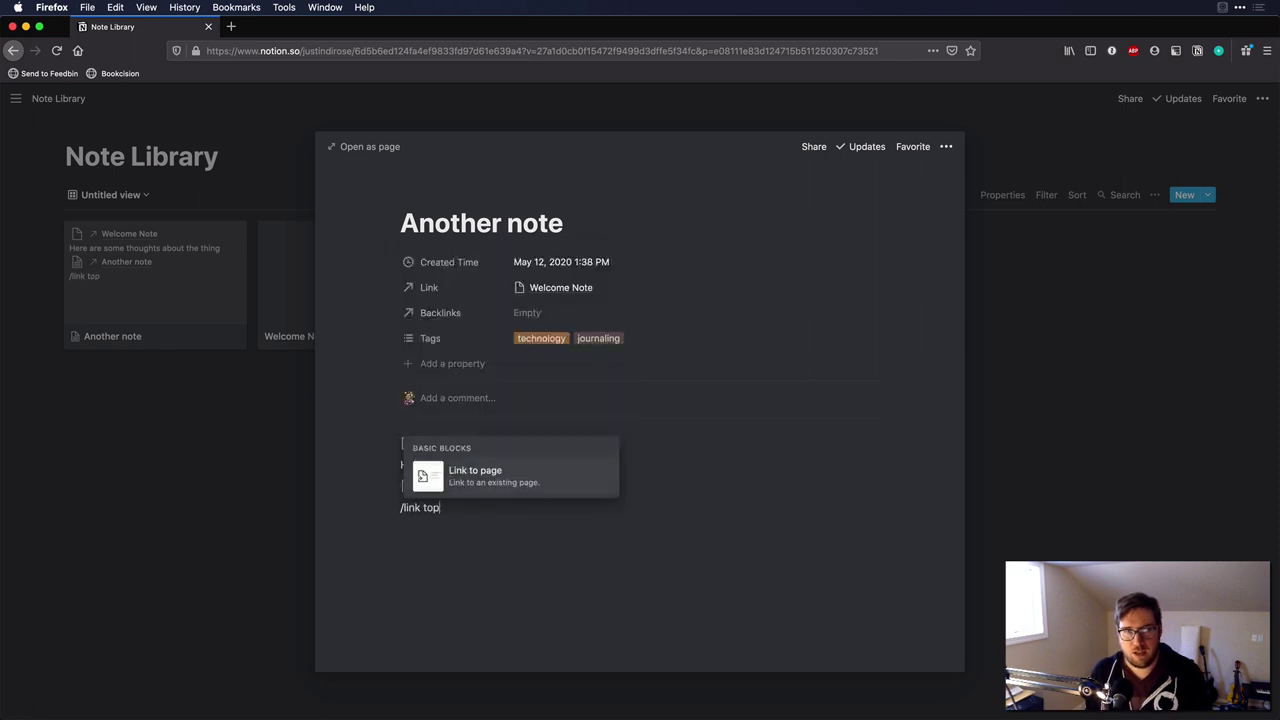
key("Return")
left_click(510, 630)
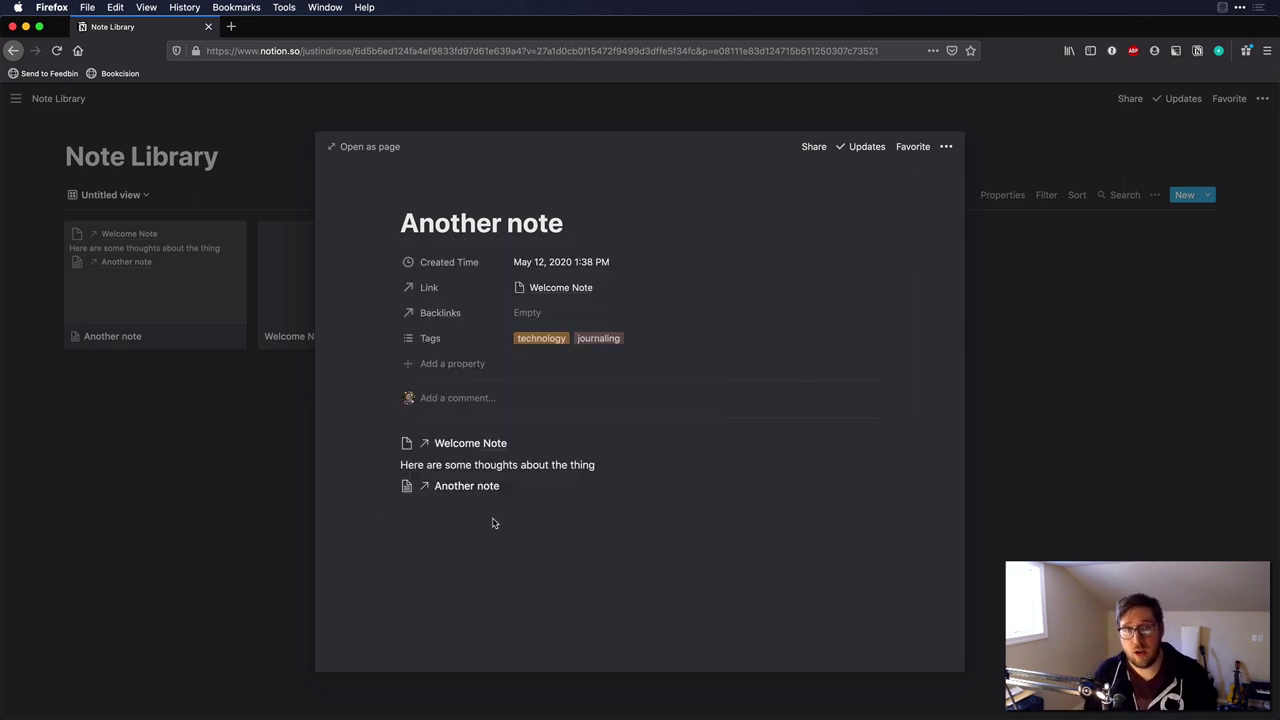
left_click(622, 289)
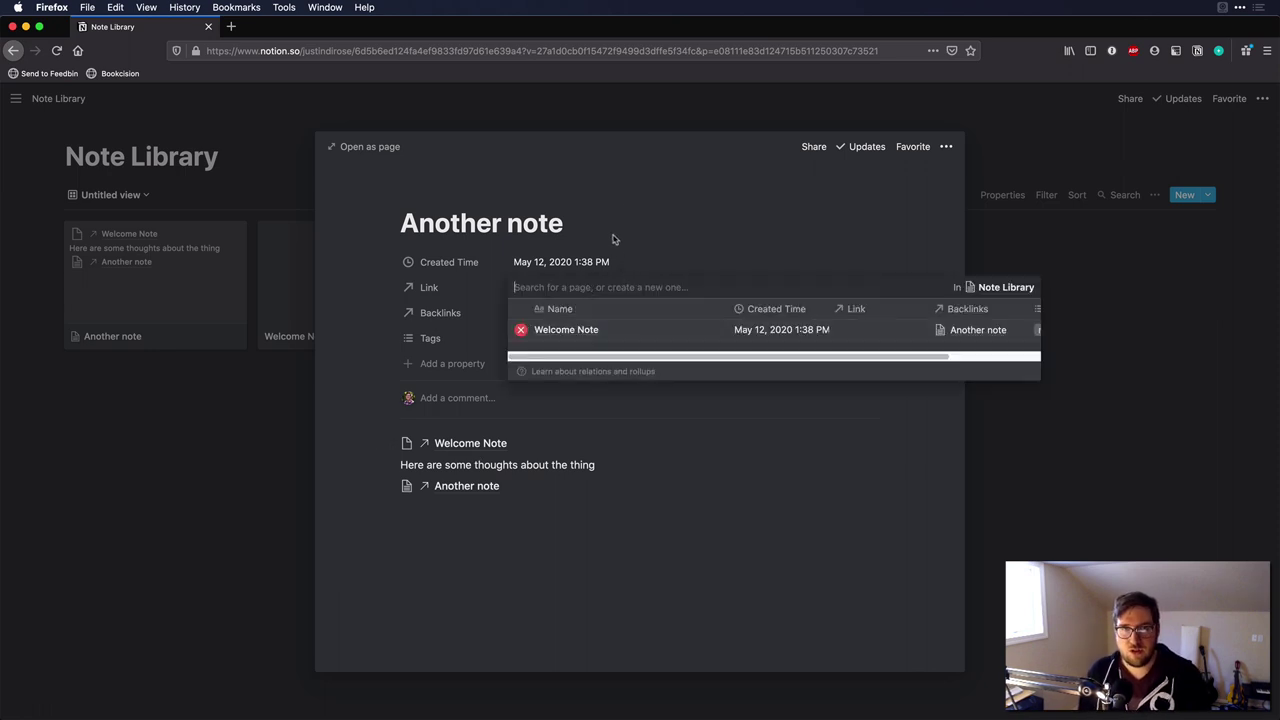
left_click(614, 192)
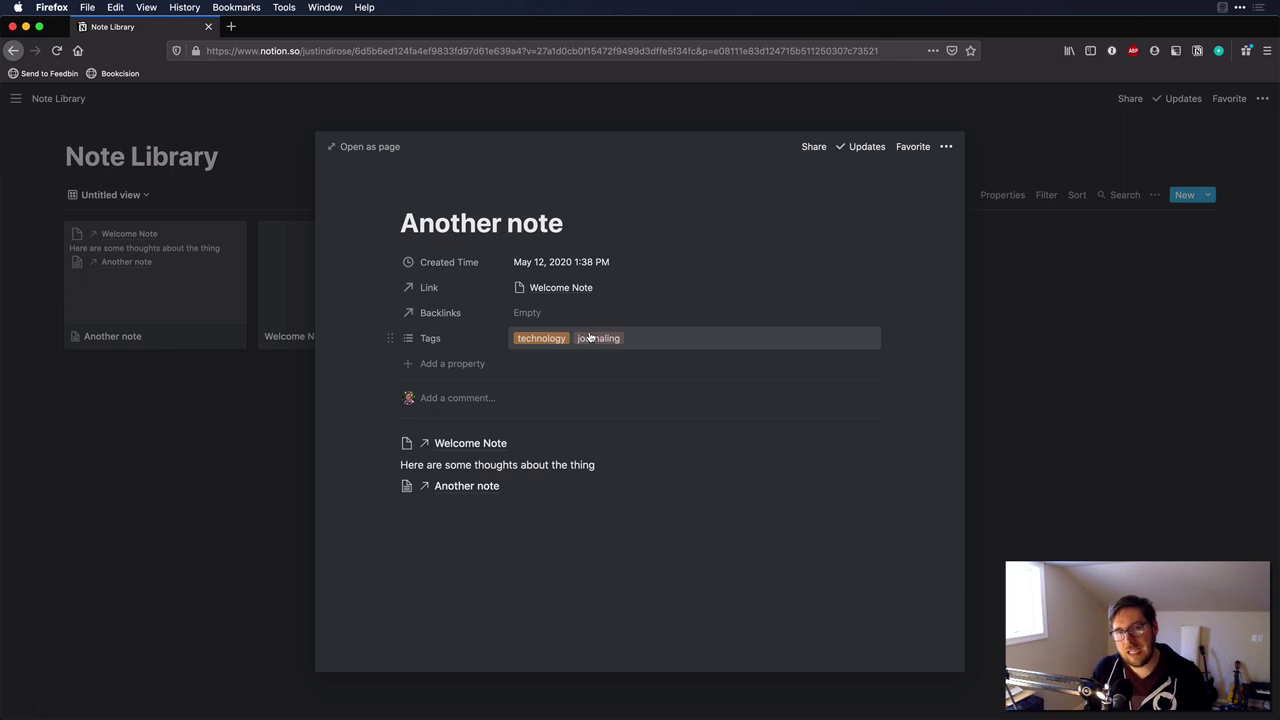